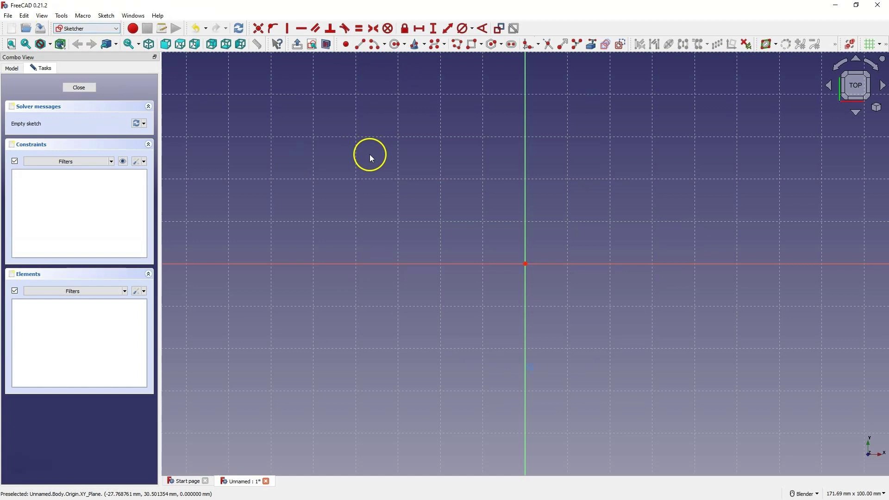
- Sketch a rectangle with one corner on the origin, about 58 mm wide and 35 mm high
left_click(471, 45)
left_click(525, 264)
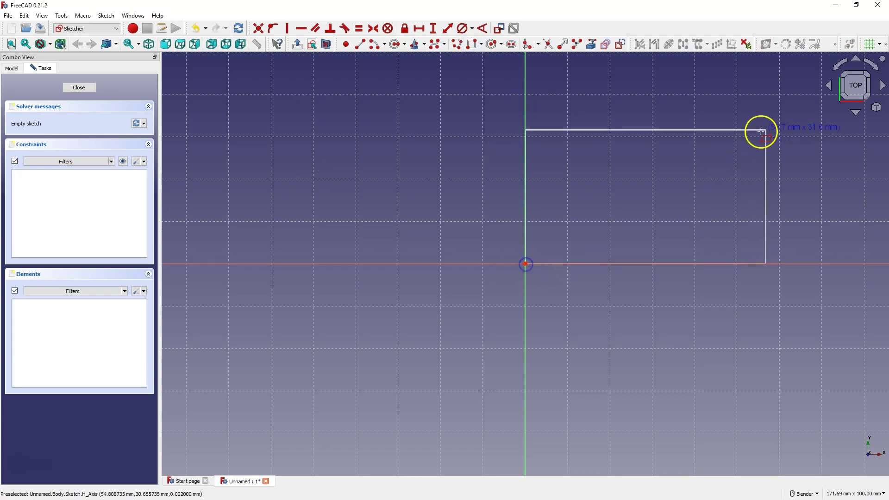
left_click(770, 113)
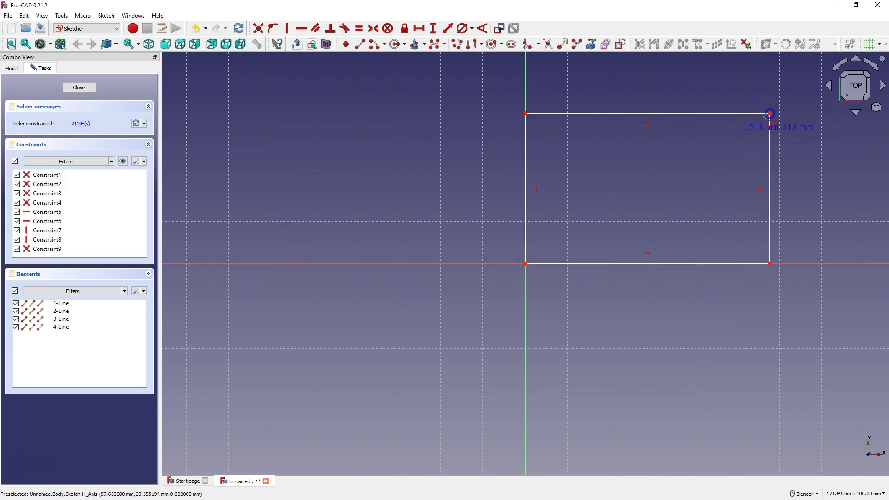
- Constrain the rectangle's horizontal length to 100 mm and its vertical length to 70 mm
left_click(420, 29)
left_click(669, 264)
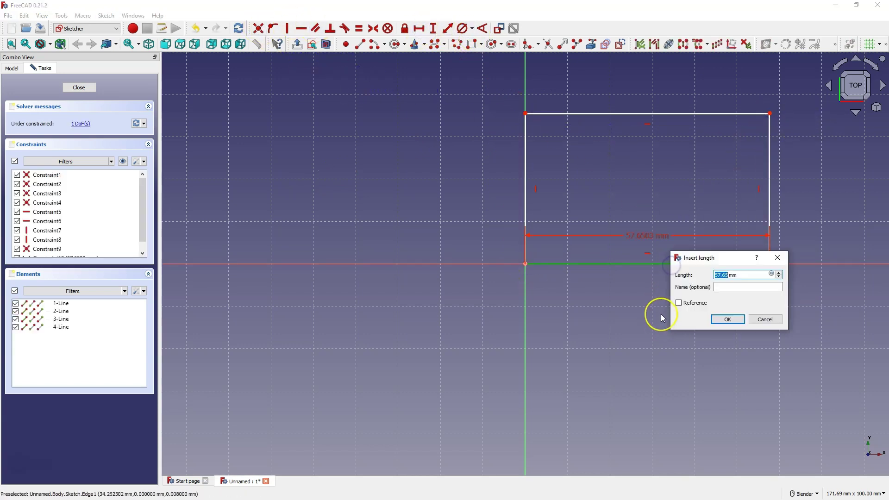
type("100")
key("Return")
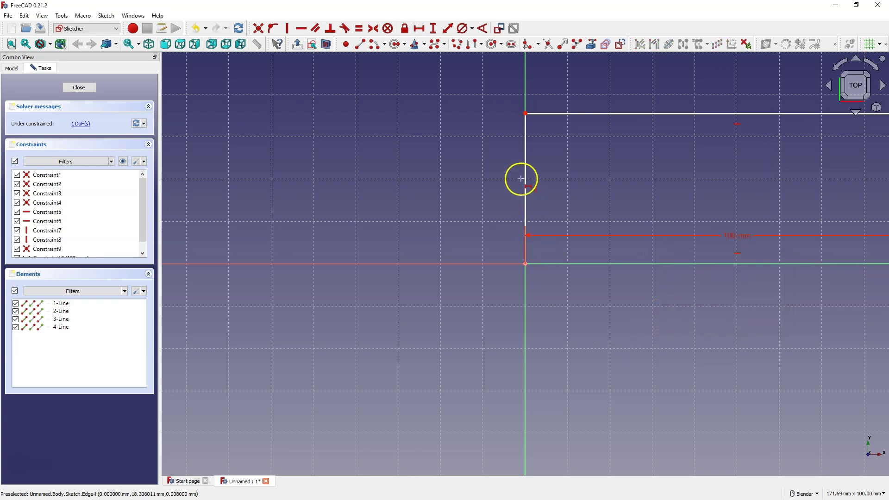
left_click(433, 28)
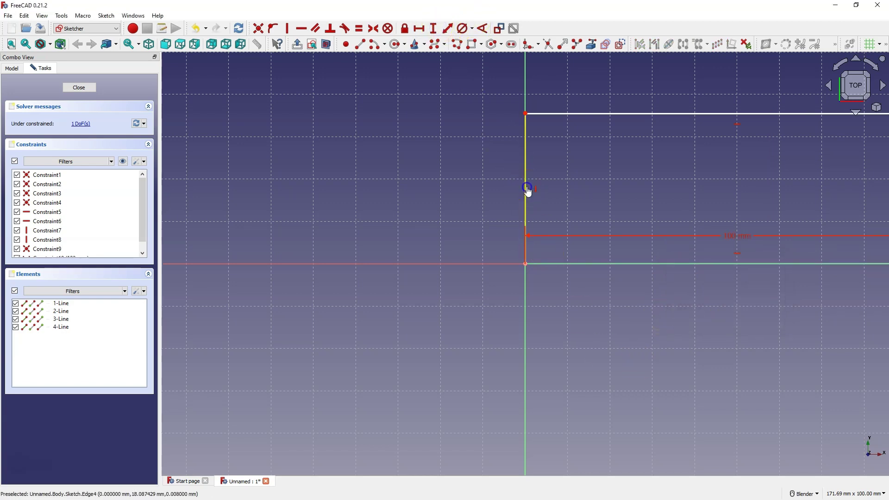
left_click(525, 192)
type("80")
key("Return")
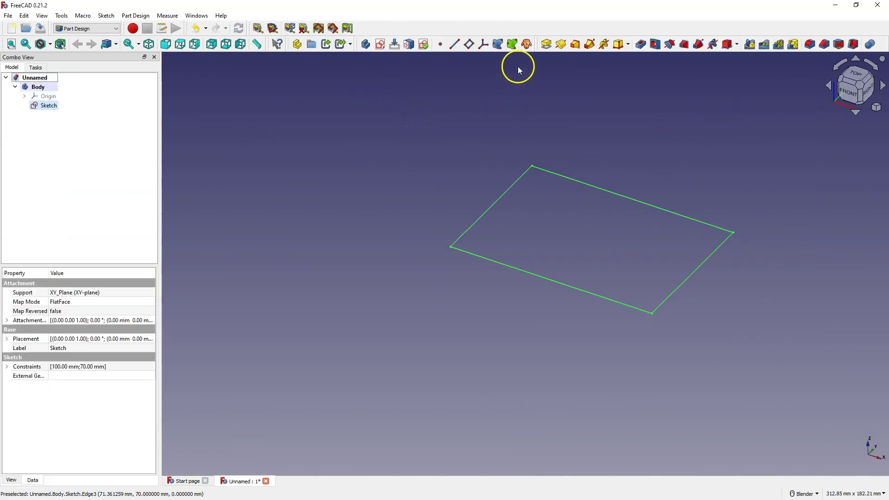
- Pad the rectangle sketch to a length of 50 mm
left_click(545, 44)
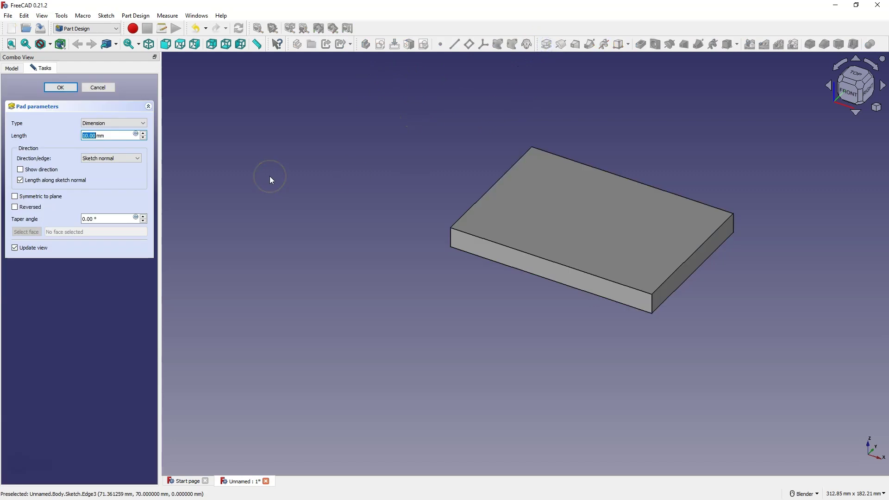
left_click(54, 135)
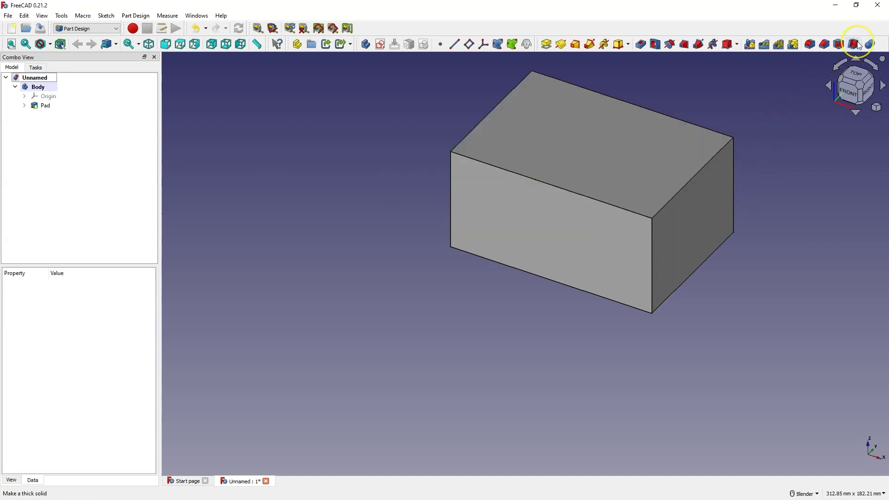
- Hollow the block from its top face with an inward Thickness of 7 mm
left_click(556, 138)
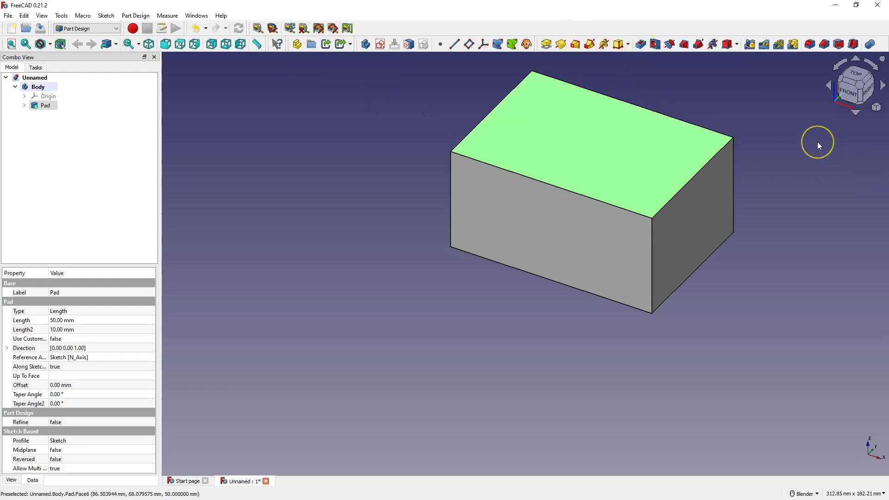
left_click(852, 44)
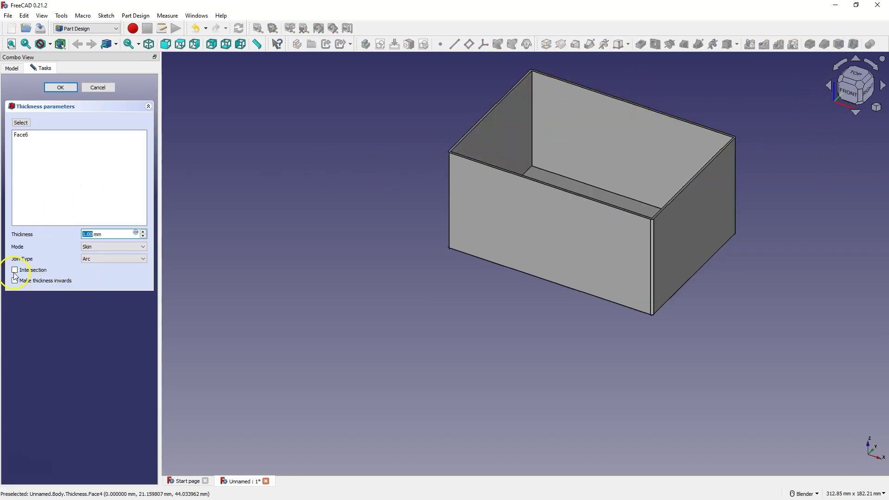
left_click(16, 281)
left_click(92, 235)
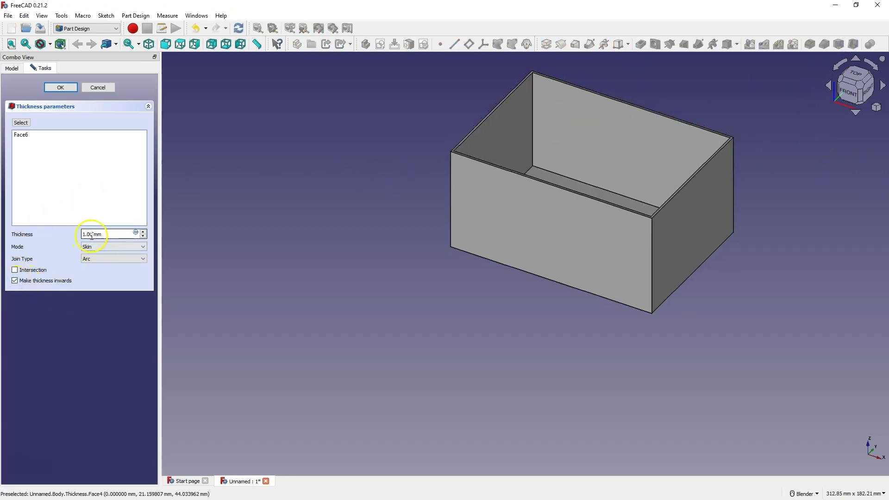
double_click(92, 235)
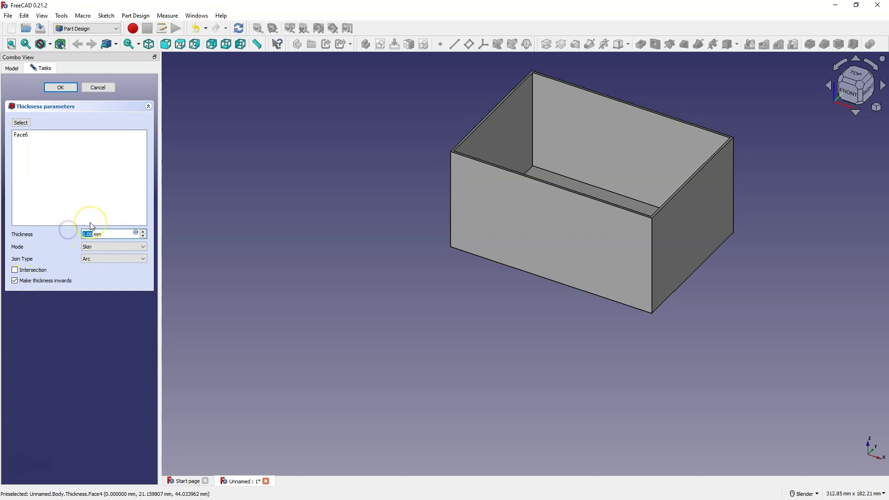
type("7")
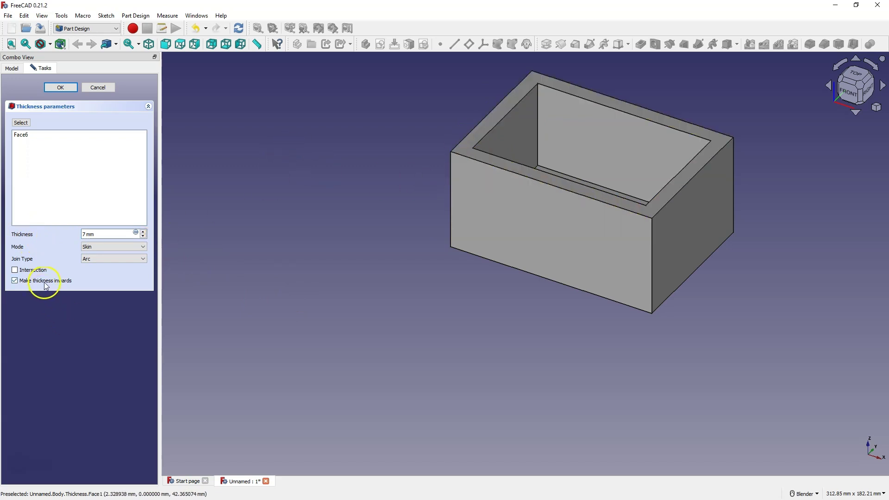
middle_click_drag(551, 147, 550, 165)
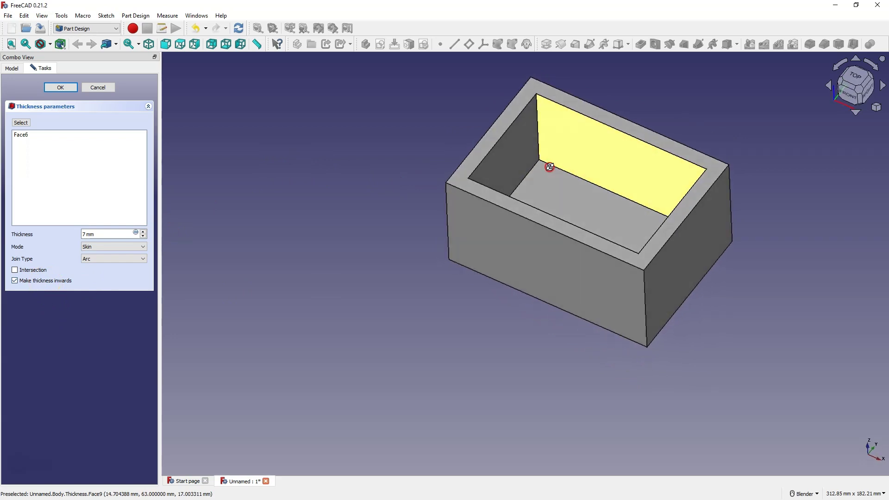
left_click(71, 90)
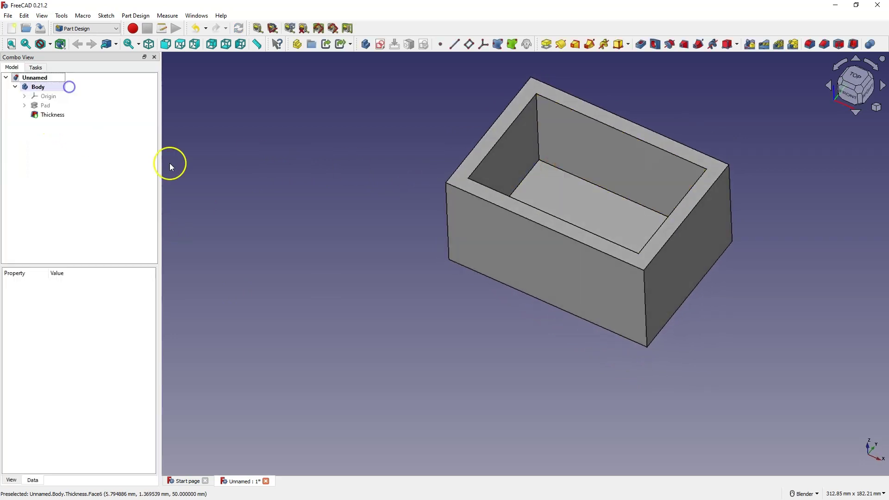
- Fillet the four outer vertical corner edges of the box with a 3 mm radius
left_click(446, 204)
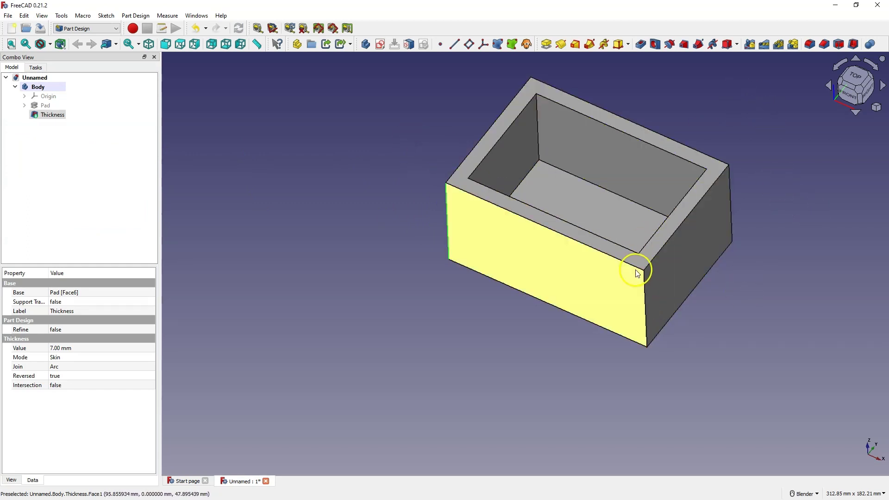
left_click(646, 283, "ctrl")
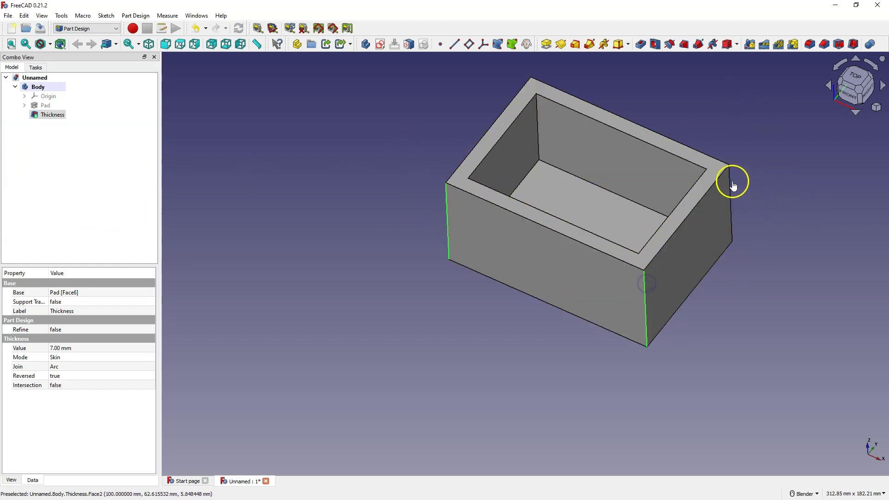
middle_click_drag(510, 168, 581, 219)
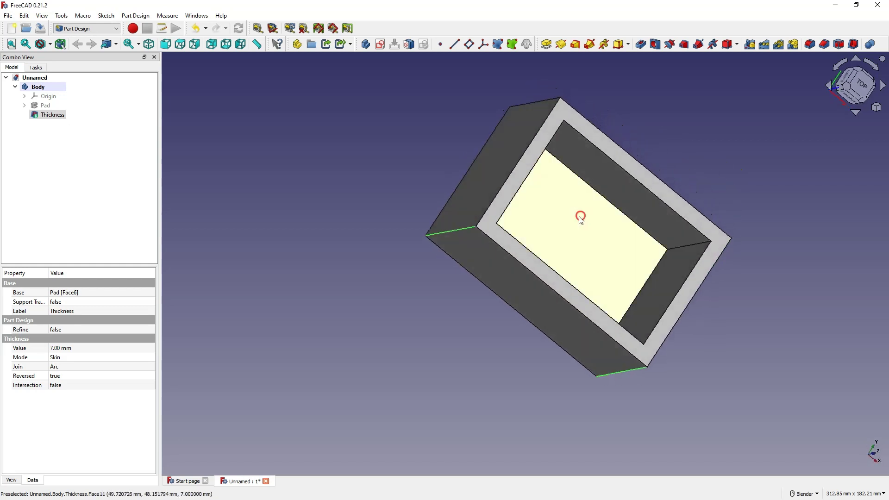
left_click(539, 101, "ctrl")
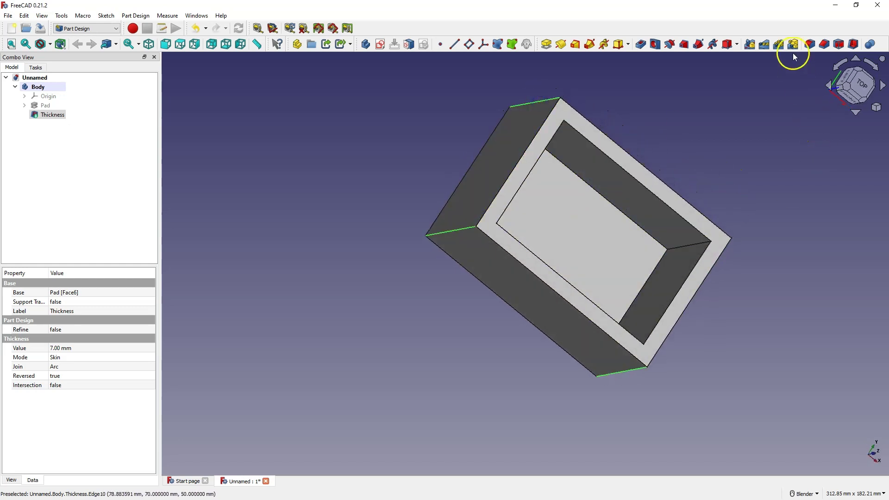
left_click(810, 44)
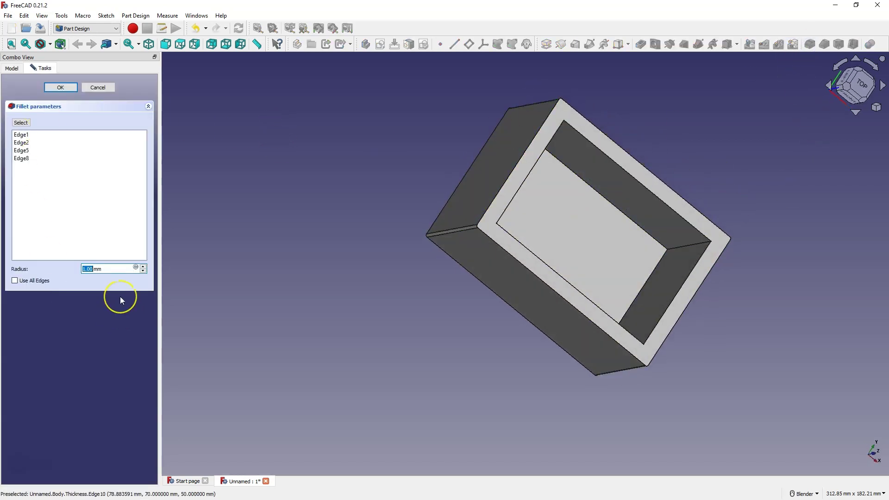
type("3")
left_click(85, 282)
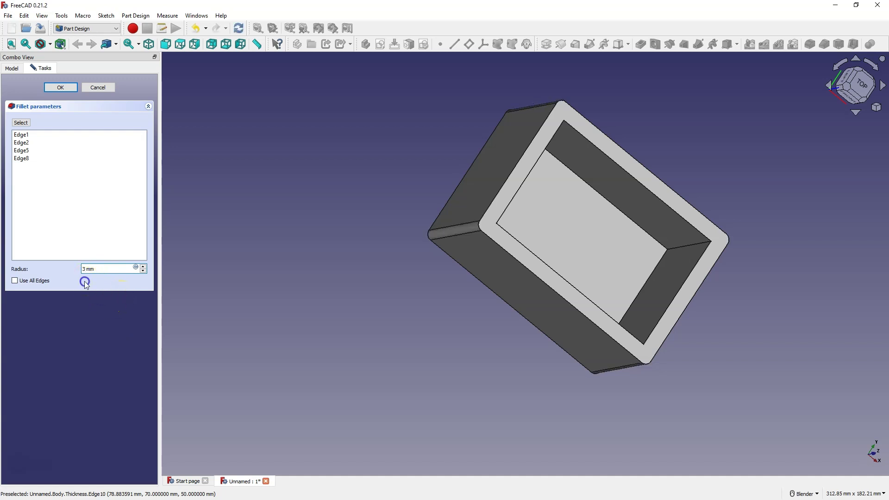
- Increase the corner fillet radius to 7 mm and accept the fillet
left_click(143, 267)
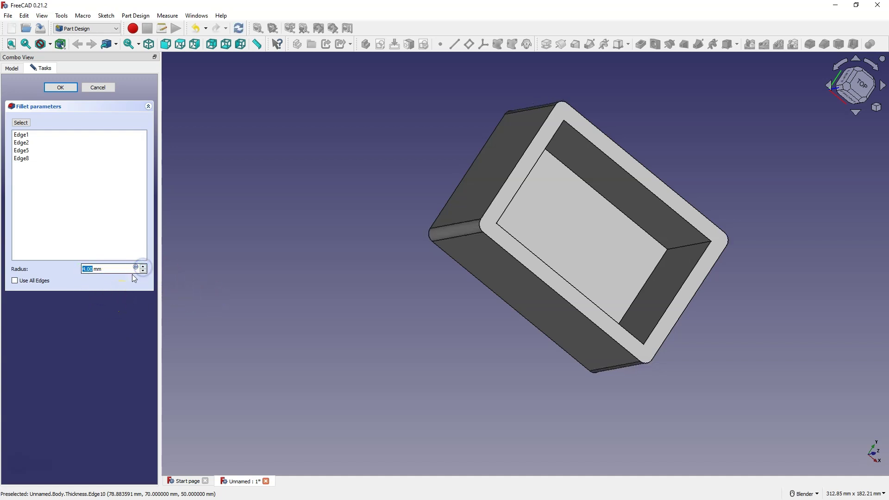
left_click(144, 267)
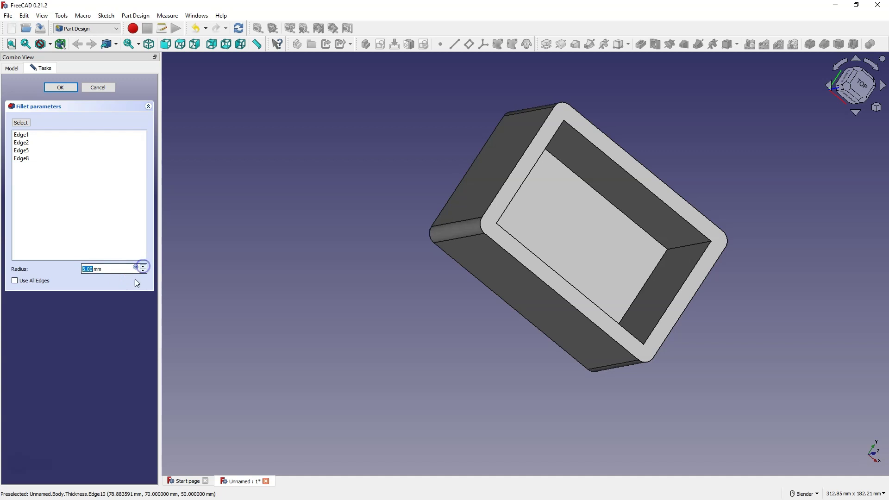
middle_click_drag(470, 226, 506, 239)
left_click(118, 268)
left_click(143, 266)
left_click(143, 267)
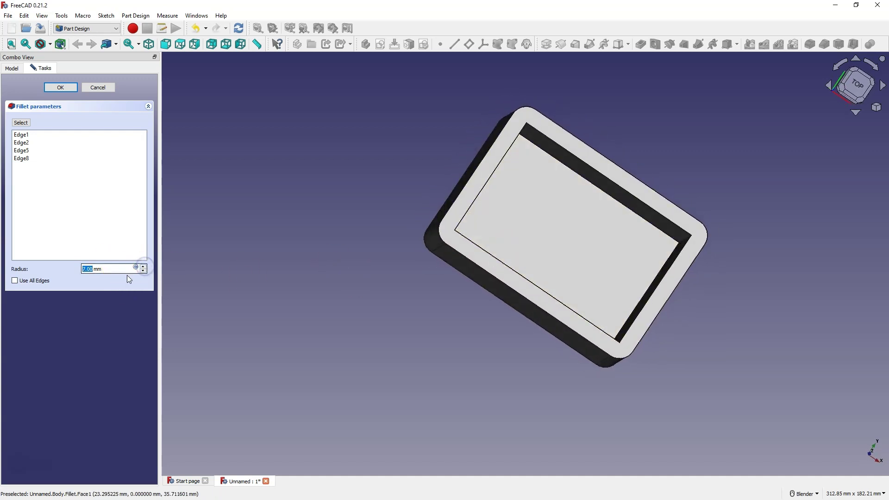
middle_click_drag(511, 313, 468, 280)
left_click(60, 87)
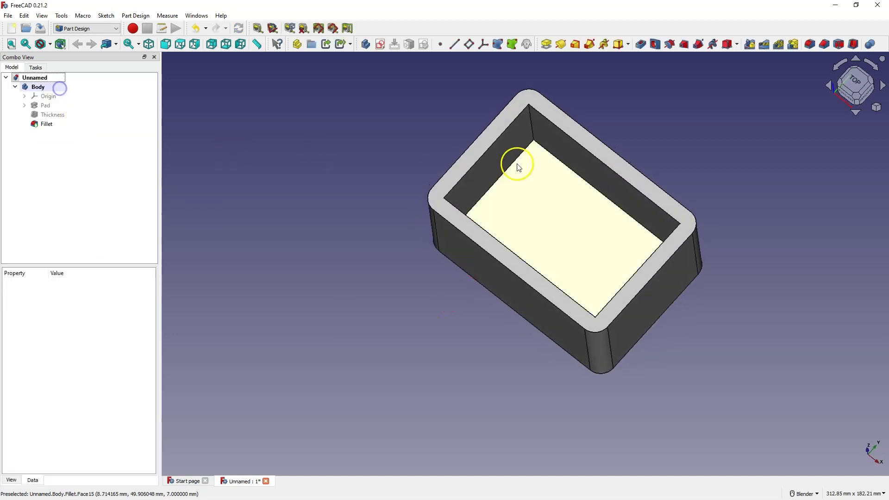
middle_click_drag(412, 213, 381, 220)
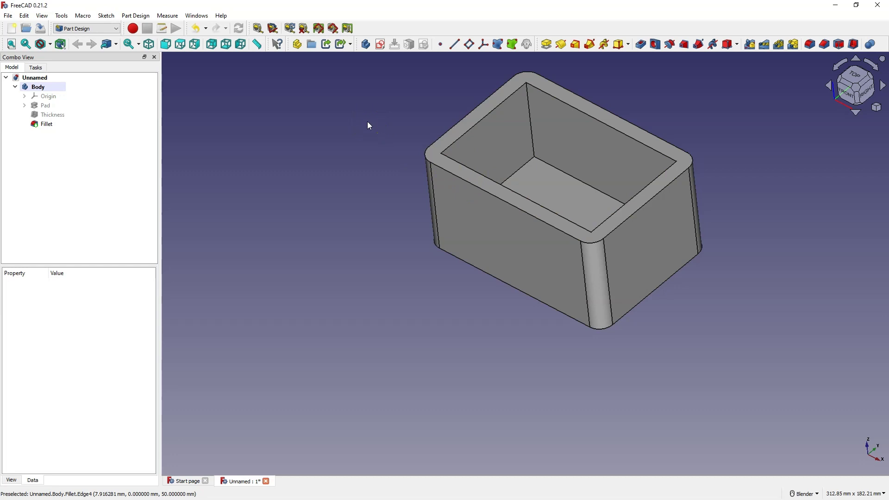
scroll(535, 310, "down", 1)
scroll(680, 166, "down", 2)
scroll(654, 222, "up", 2)
scroll(653, 222, "up", 1)
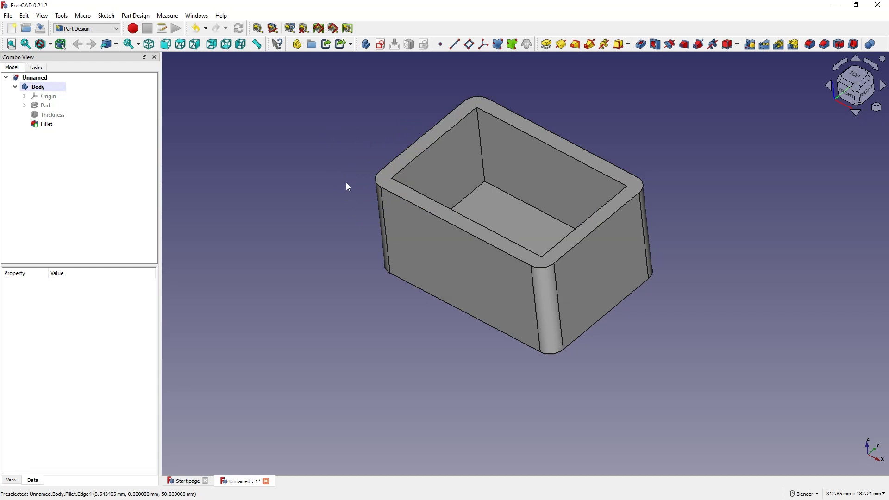
- Create a new sketch on the inner floor face of the box
middle_click_drag(670, 200, 652, 298)
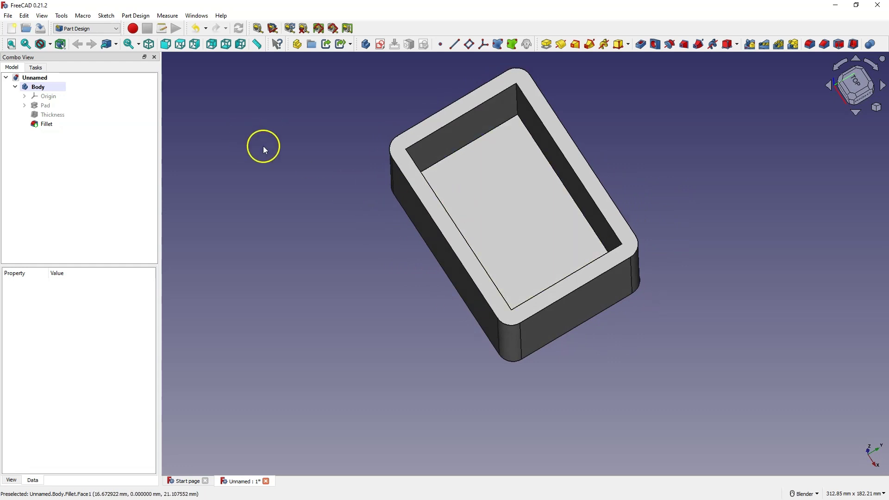
left_click(494, 173)
middle_click_drag(509, 195, 456, 268)
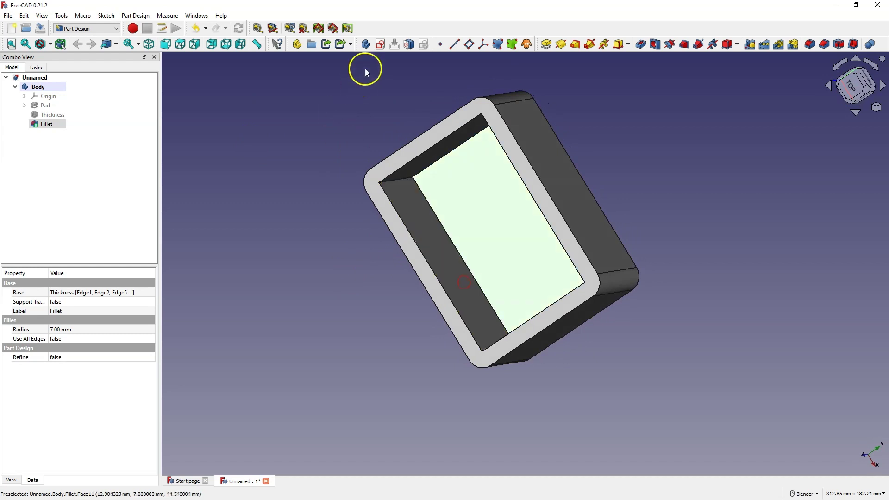
left_click(380, 44)
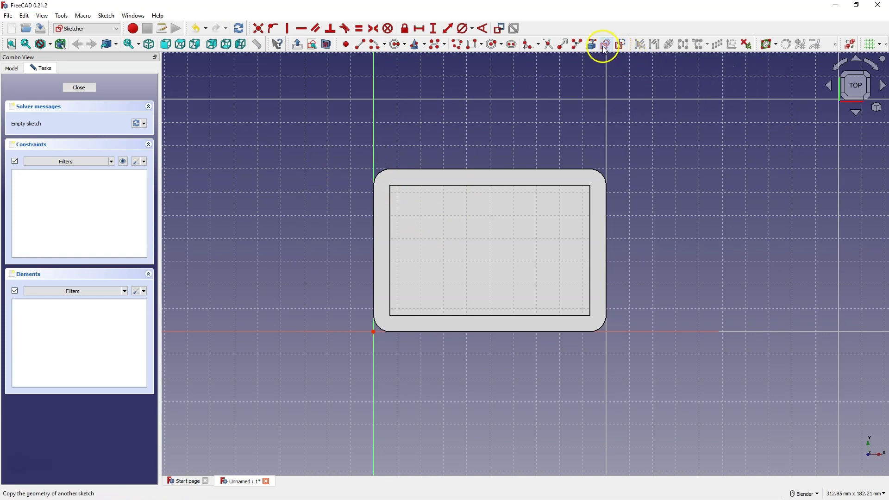
- Reference the two long inner edges of the box as external geometry and show the sketch in section view
left_click(400, 186)
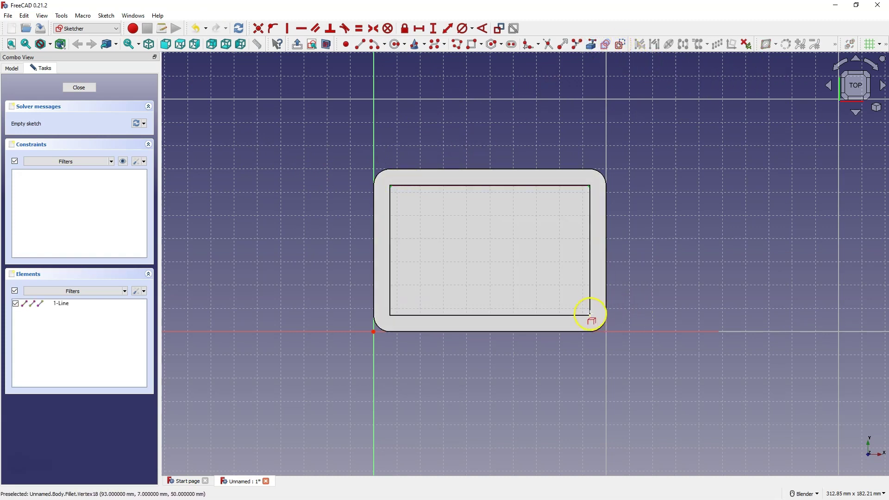
left_click(563, 316)
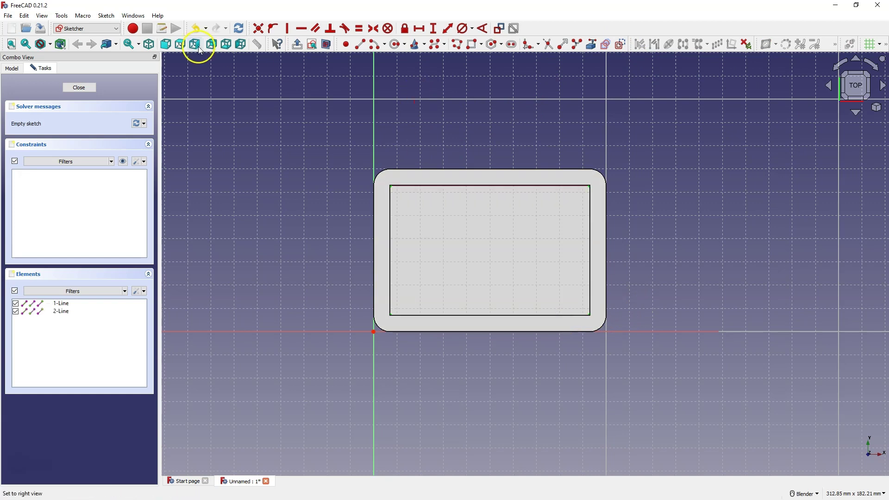
left_click(106, 15)
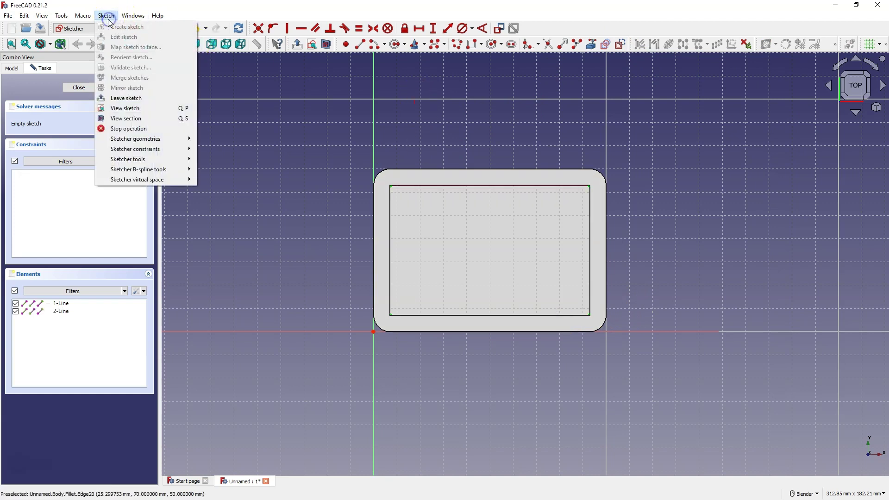
left_click(126, 118)
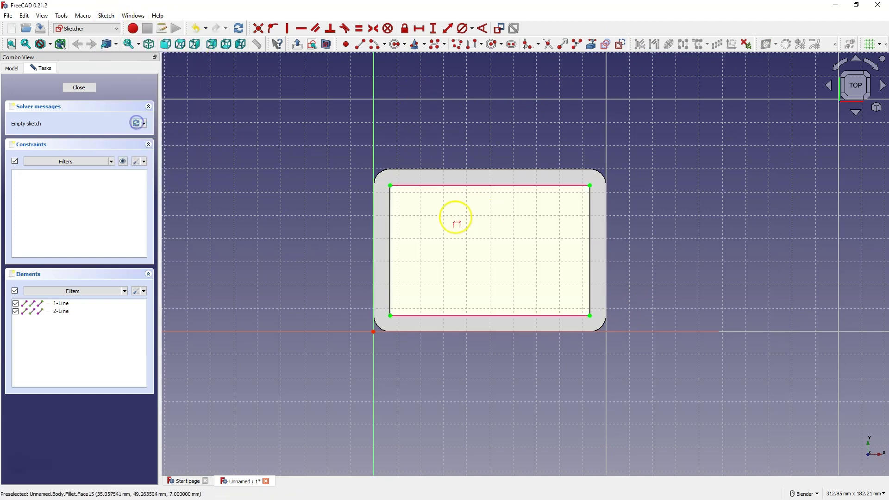
- Sketch two rectangles from opposite inner corners, about 9 x 11 mm at the upper-left and about 13 x 10 mm at the lower-right
left_click(472, 43)
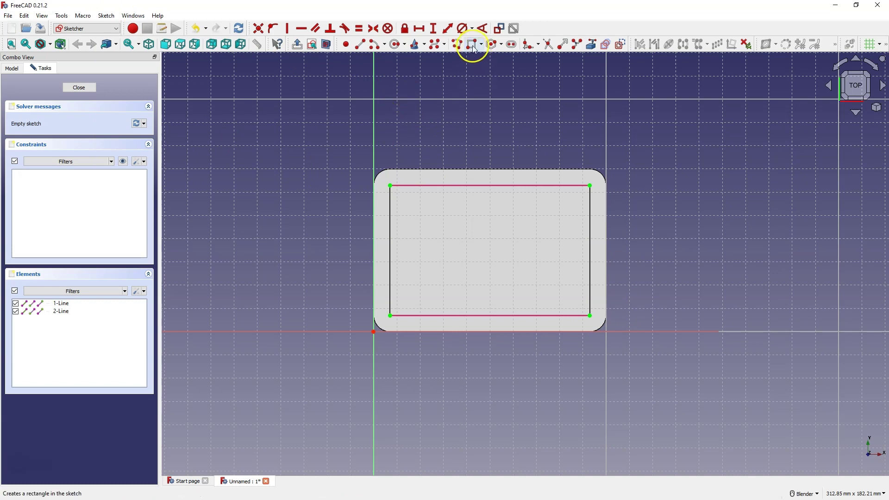
left_click(390, 186)
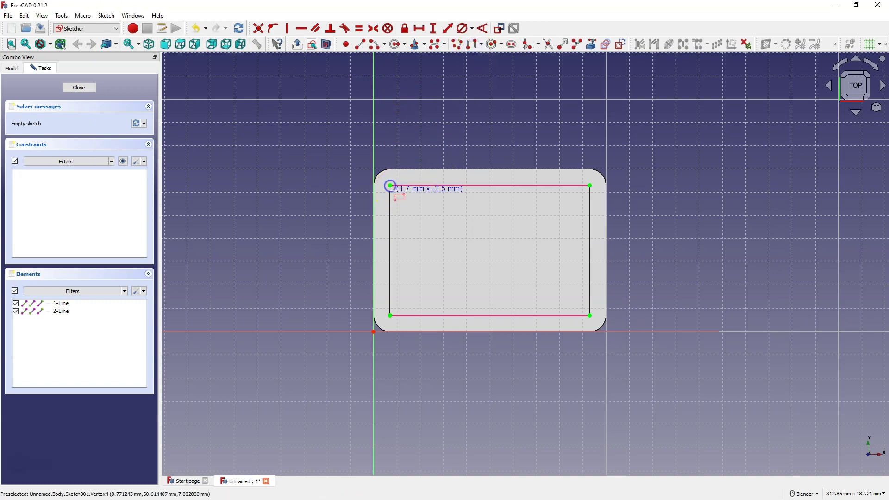
left_click(411, 211)
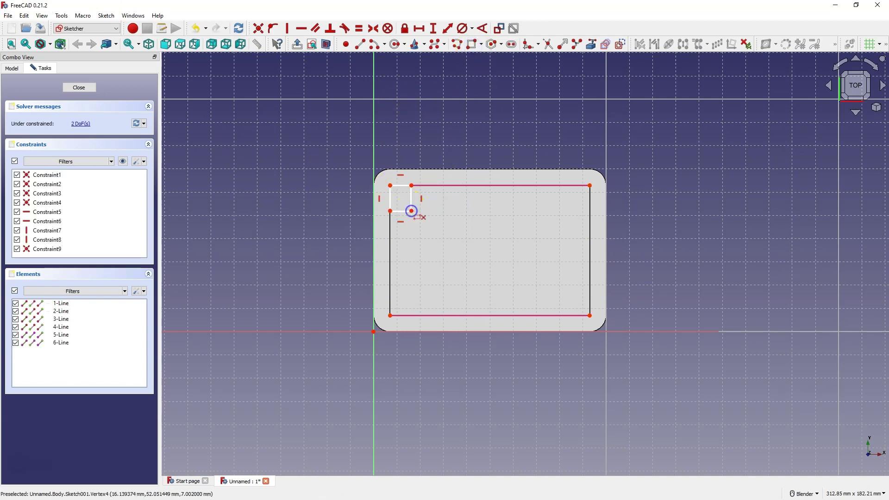
left_click(590, 315)
left_click(561, 292)
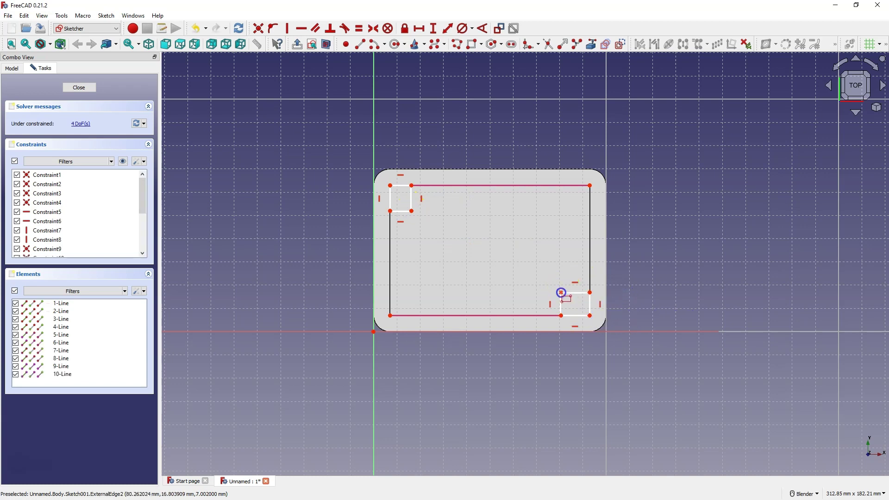
right_click(461, 237)
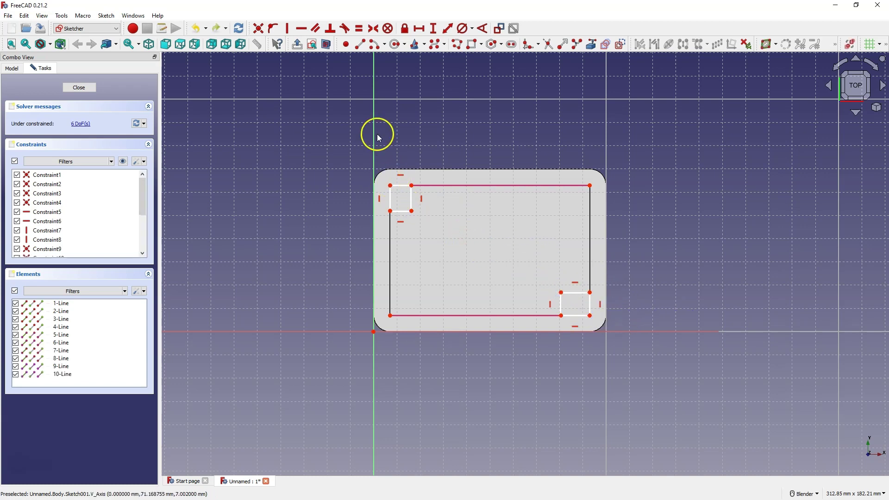
- Constrain the upper-left rectangle's horizontal width to 10 mm and place the dimension below the rectangle
left_click(420, 28)
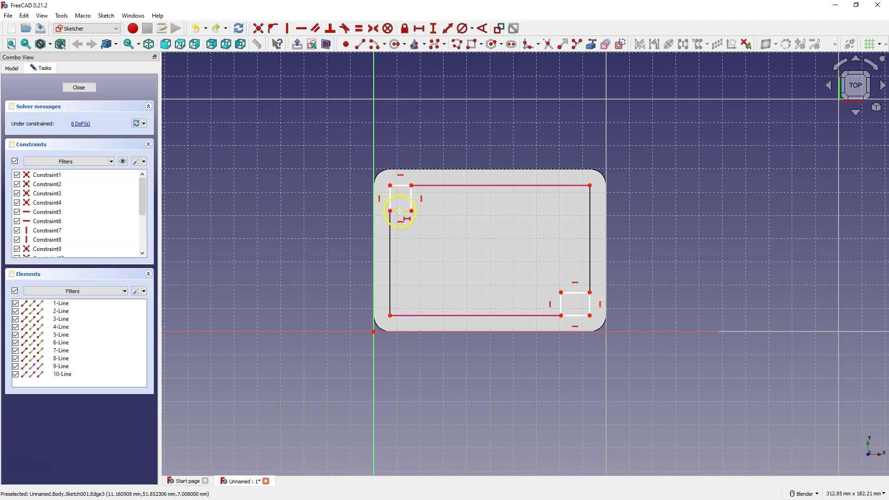
left_click(400, 210)
type("10")
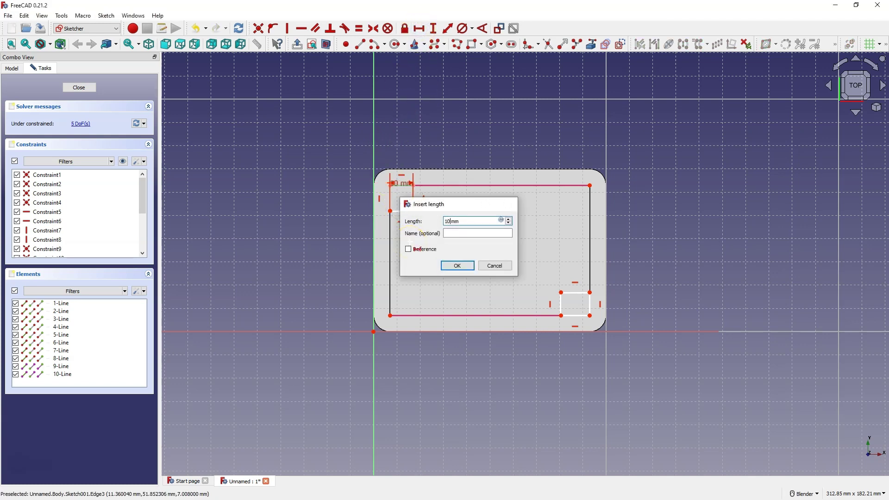
key("Return")
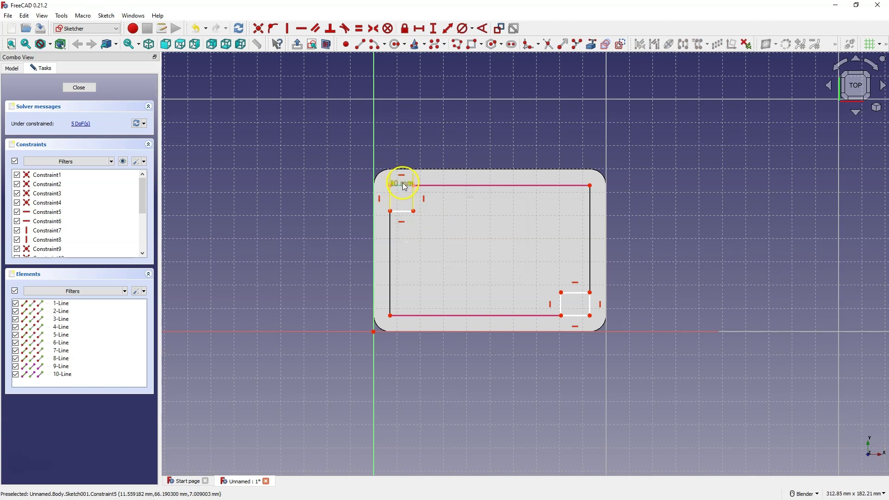
left_click_drag(402, 184, 404, 246)
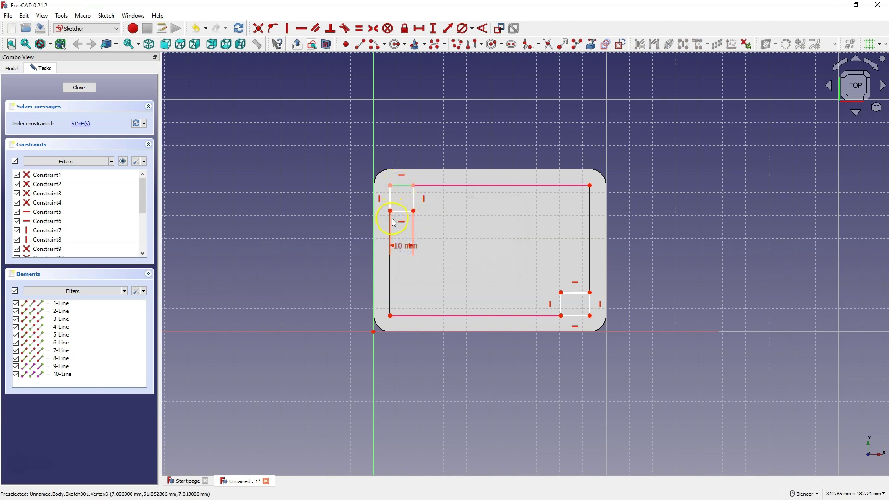
- Make the upper-left rectangle square with an equal constraint between its lower and right sides
left_click(407, 186)
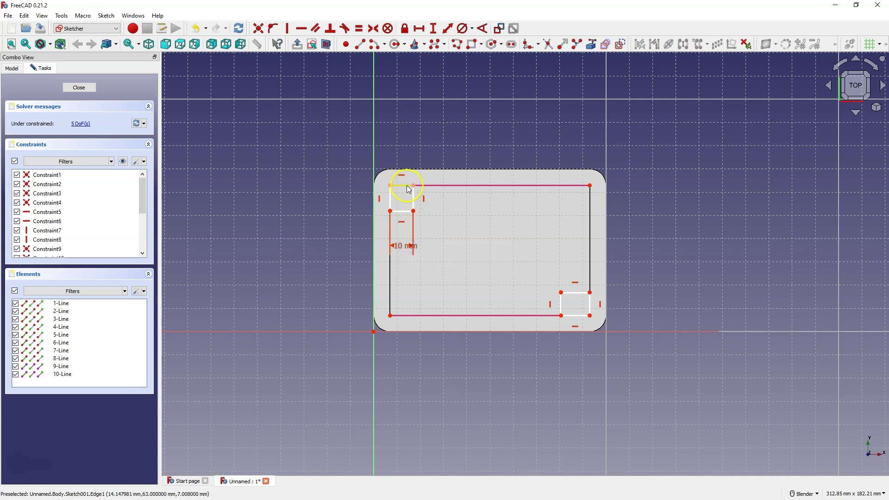
left_click(405, 213)
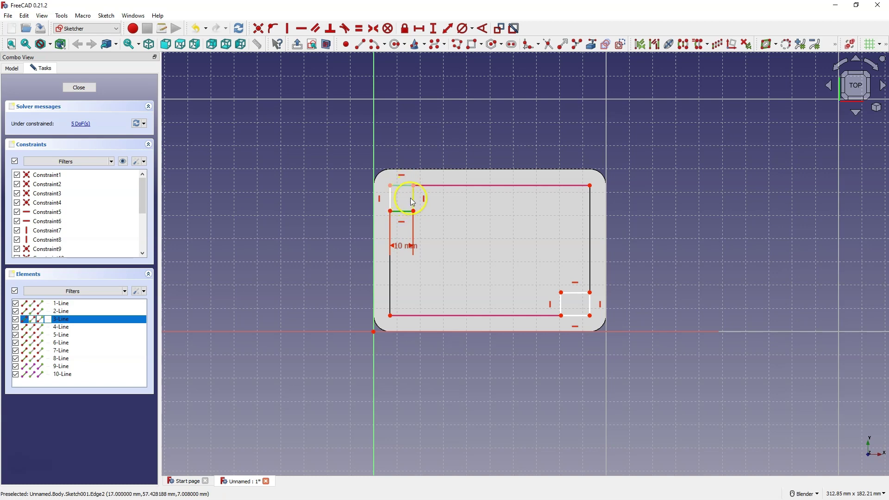
left_click(413, 201)
left_click(358, 28)
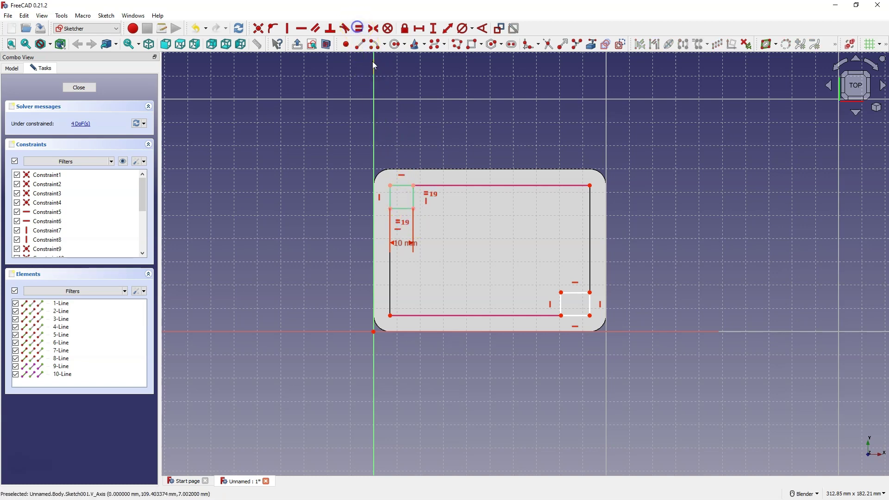
- Constrain the lower-right rectangle's upper and left sides equal to the lower side of the upper-left square
left_click(405, 209)
left_click(574, 293)
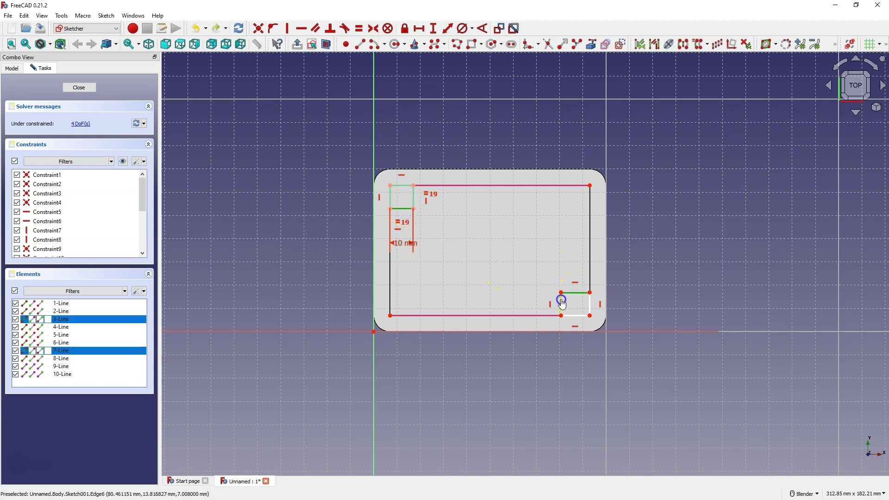
left_click(359, 29)
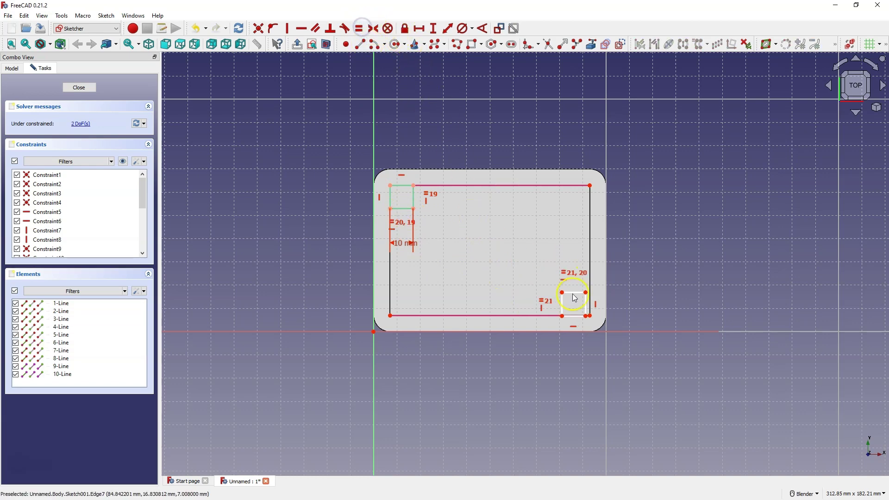
- Make the lower-right square's outer corner point coincident with the endpoint of the referenced inner edge
scroll(582, 309, "up", 1)
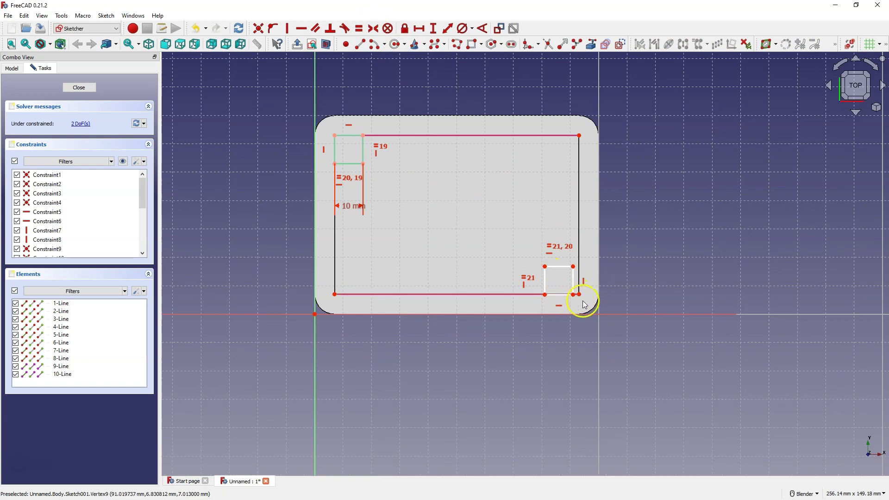
scroll(583, 302, "up", 2)
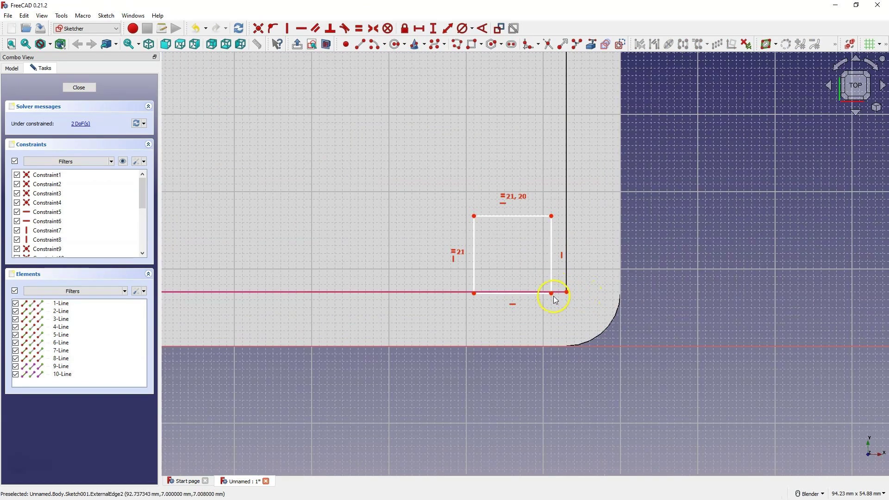
left_click(554, 297)
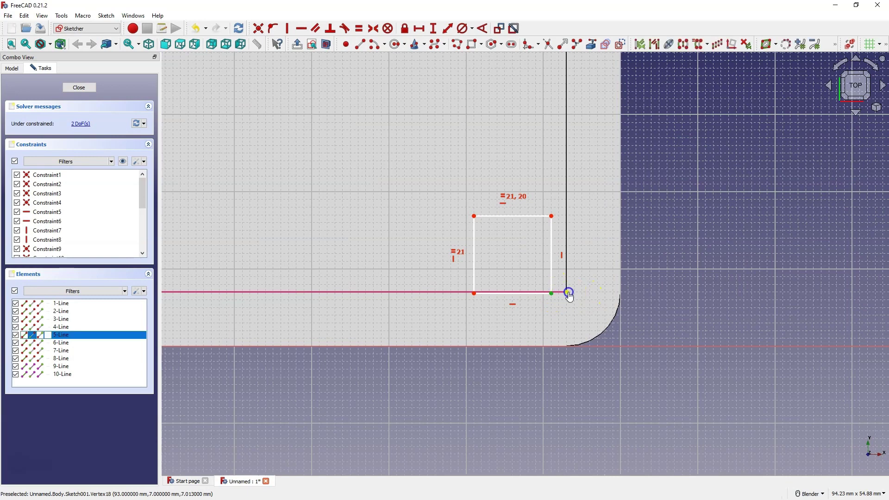
left_click(569, 294)
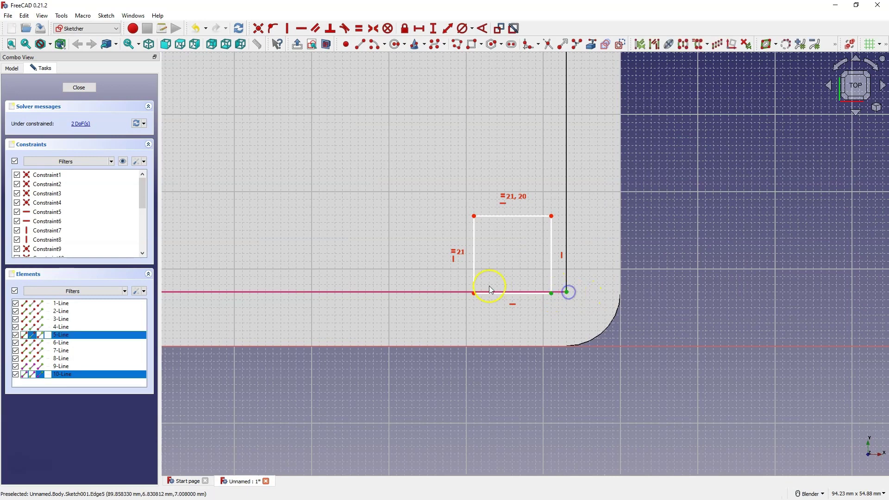
left_click(261, 30)
scroll(546, 266, "down", 5)
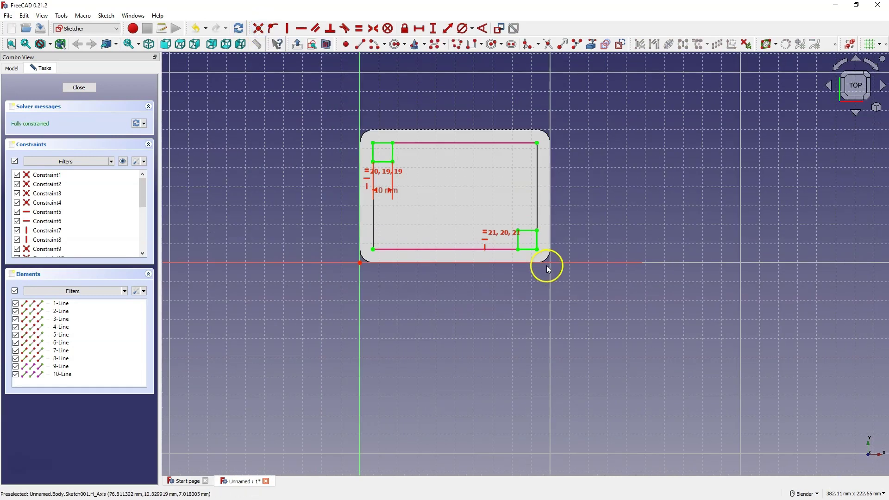
scroll(547, 265, "up", 4)
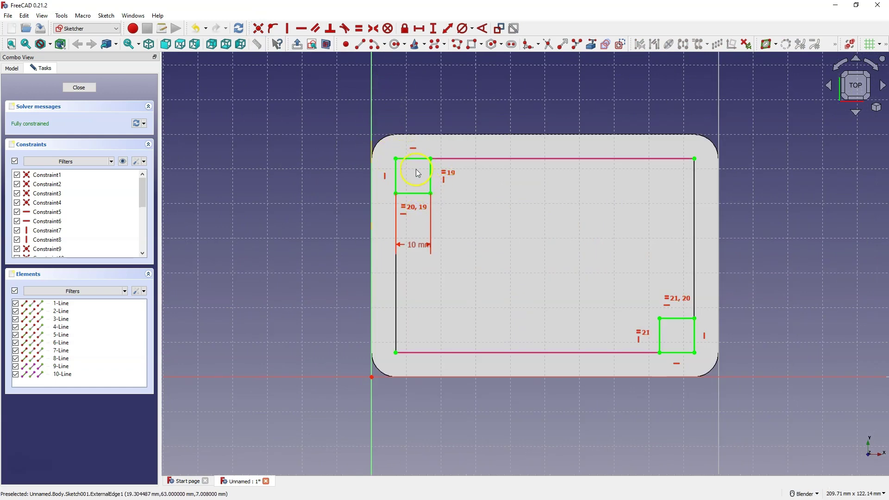
- Draw a diagonal line in each corner square from its lower-left to its upper-right corner
left_click(360, 44)
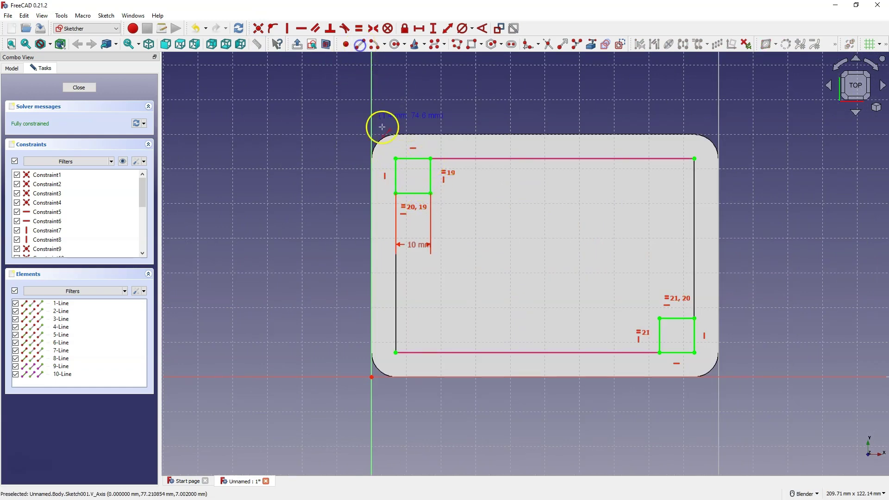
left_click(396, 194)
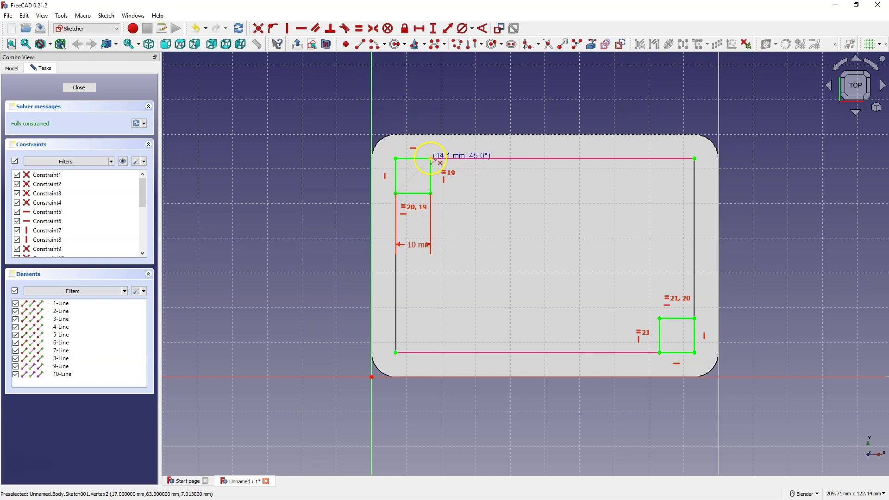
left_click(431, 159)
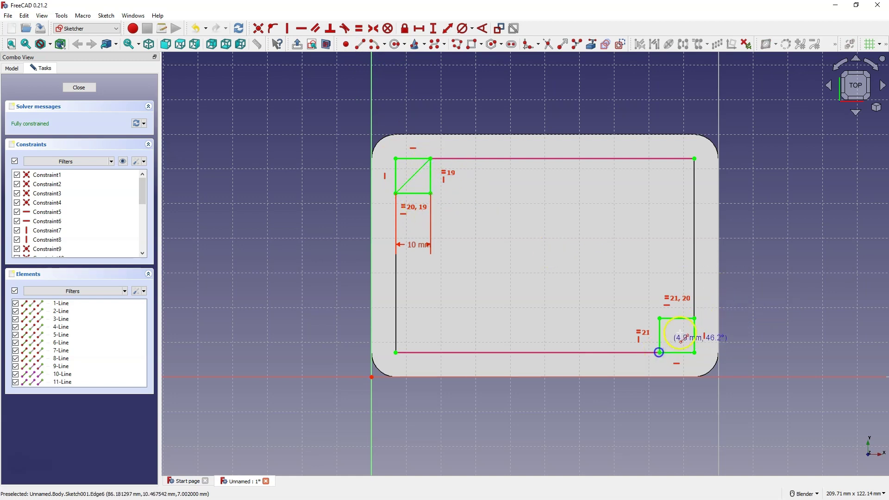
left_click(660, 352)
left_click(695, 319)
right_click(607, 287)
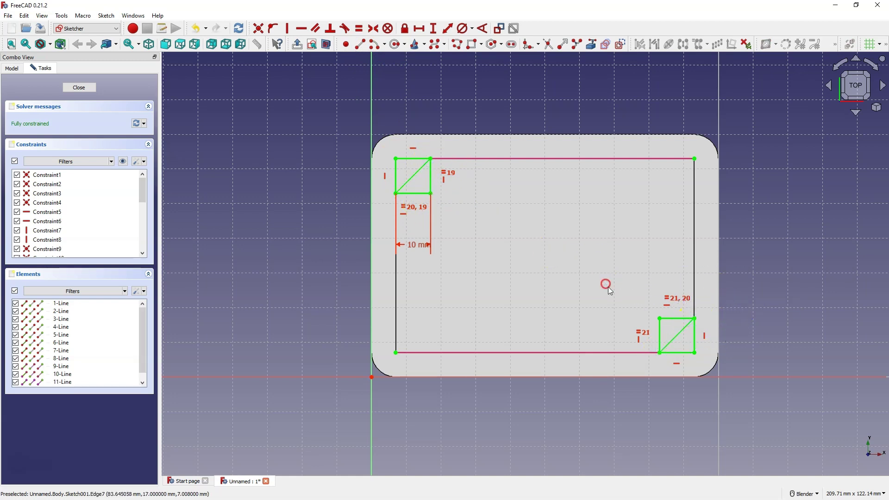
- Convert the diagonals of both squares to construction geometry
left_click(680, 335)
left_click(415, 172)
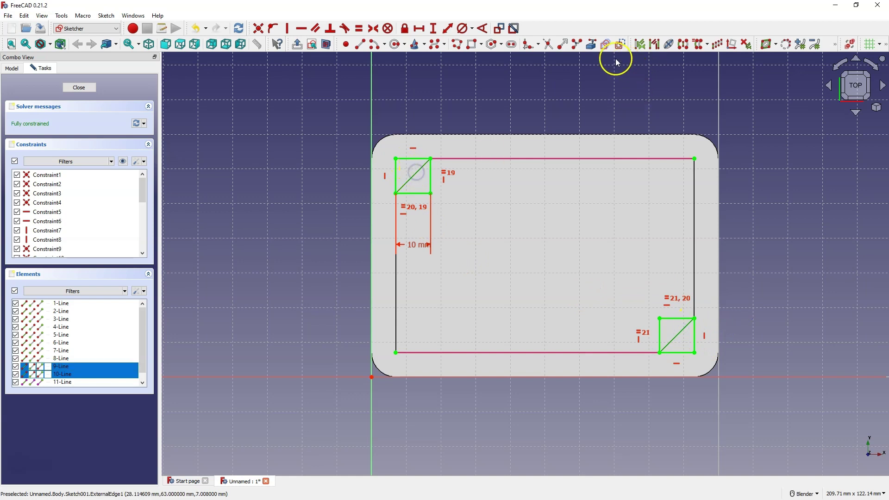
left_click(619, 45)
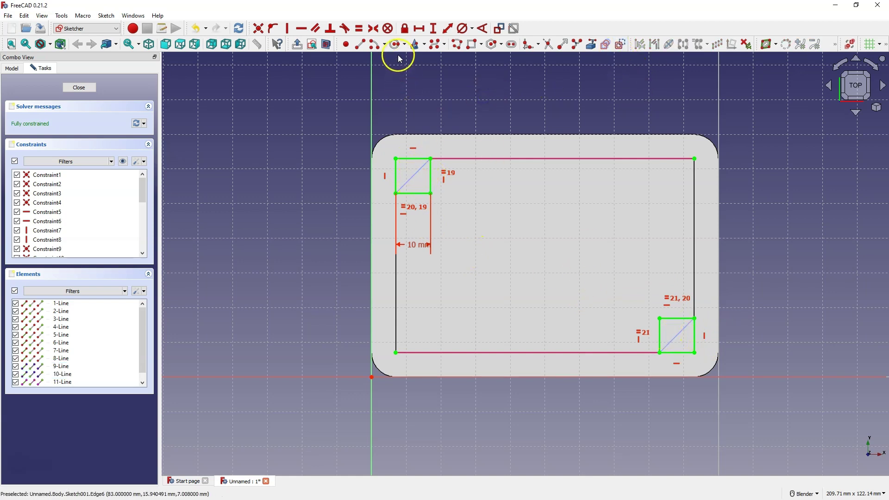
- Draw a small circle in each corner square, centred on the diagonal near its middle
middle_click_drag(378, 121, 388, 73, "shift")
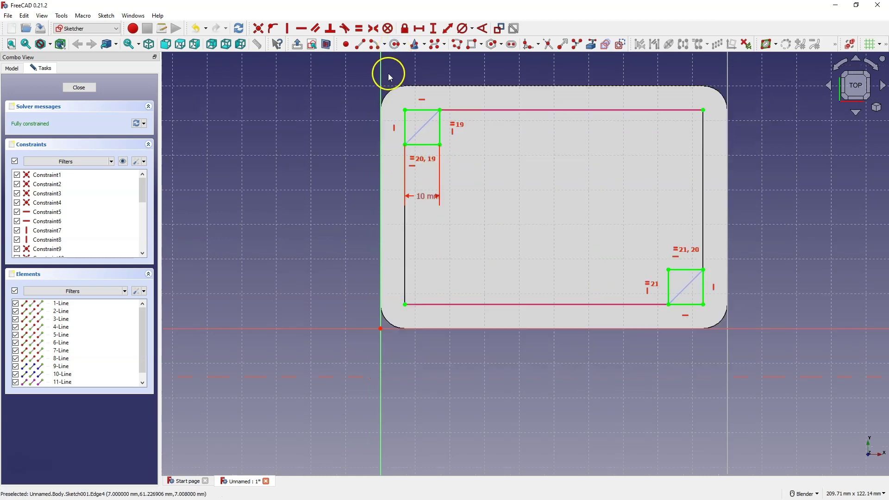
left_click(395, 45)
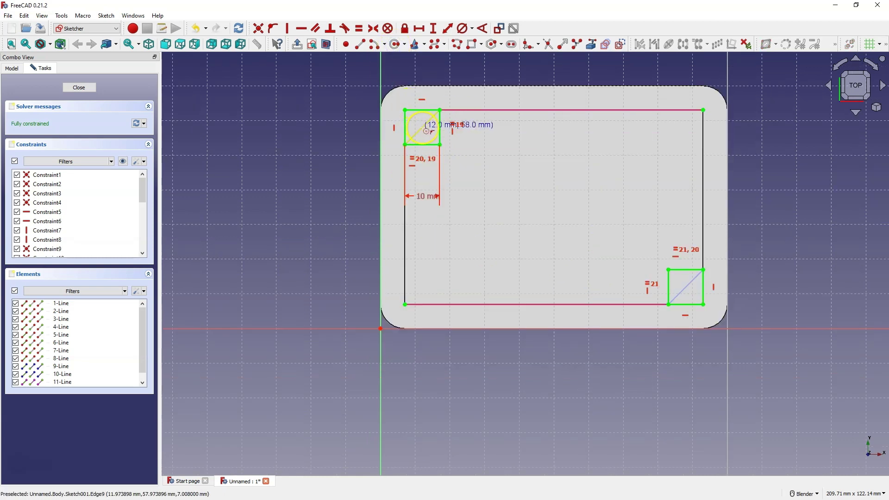
left_click(422, 127)
left_click(419, 134)
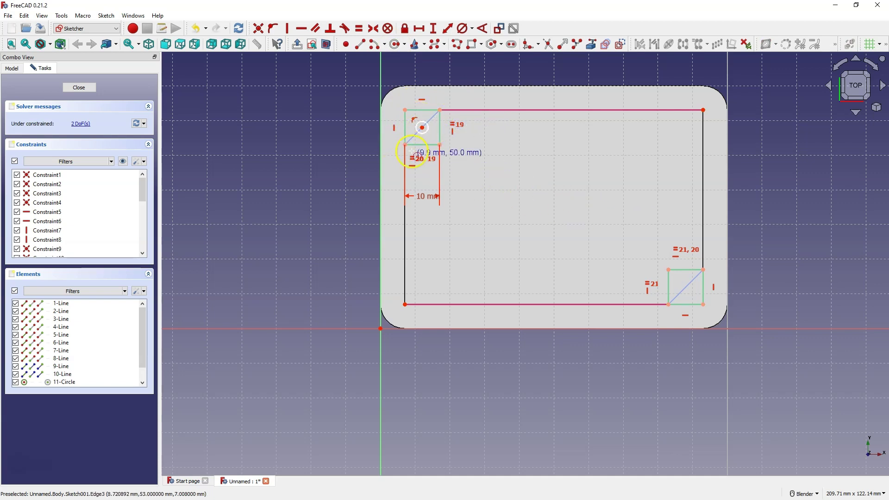
left_click(686, 288)
left_click(684, 290)
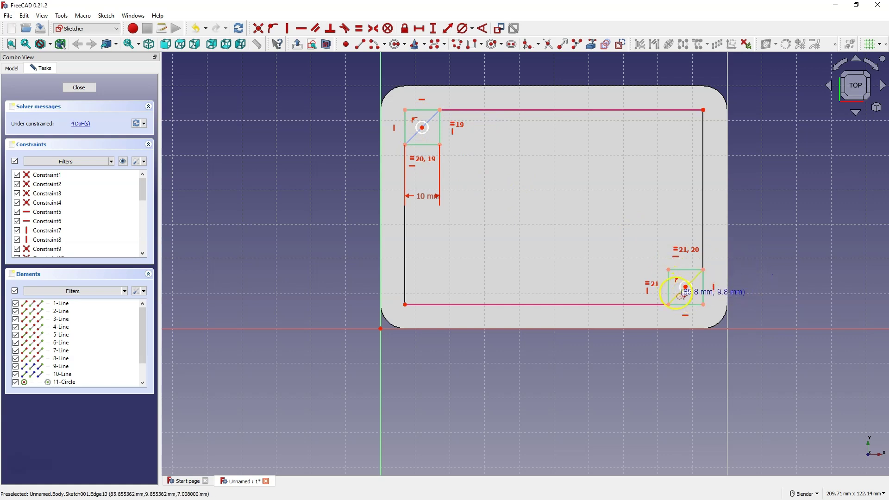
- Constrain the diameter of both circles in the corner squares to 3 mm
left_click(463, 28)
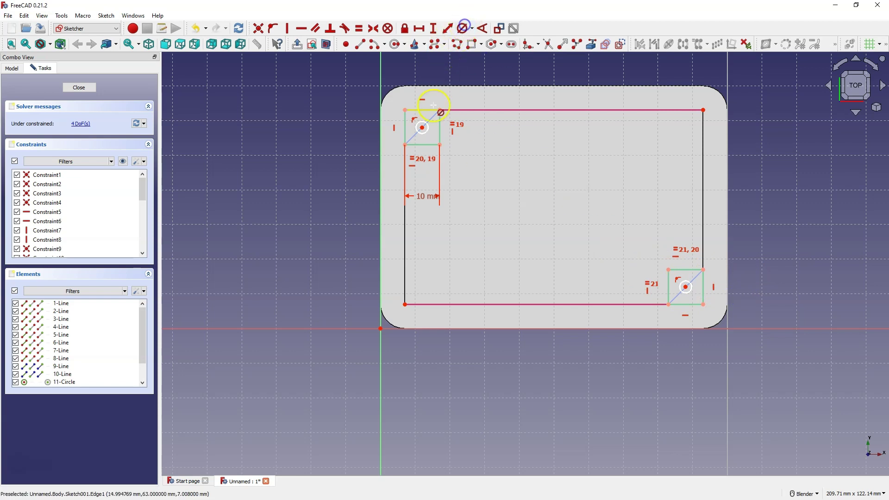
left_click(422, 128)
type("3.47mm")
key("Return")
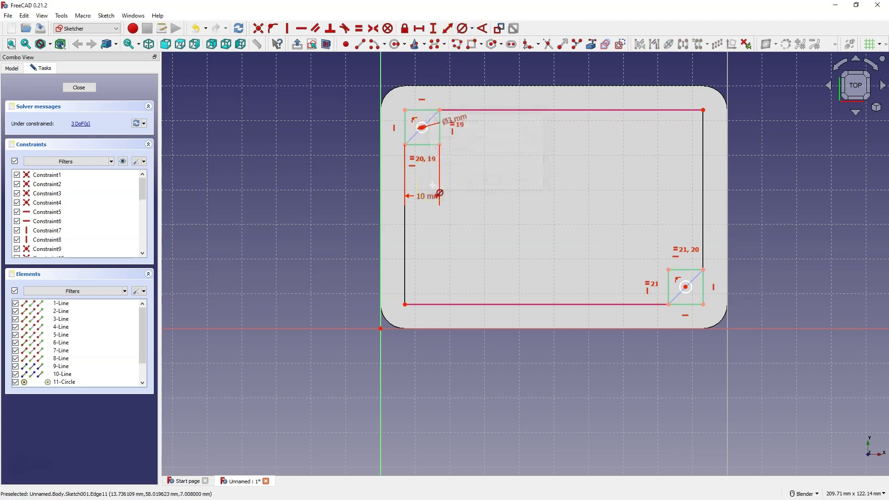
left_click(686, 289)
type("3mm")
key("Return")
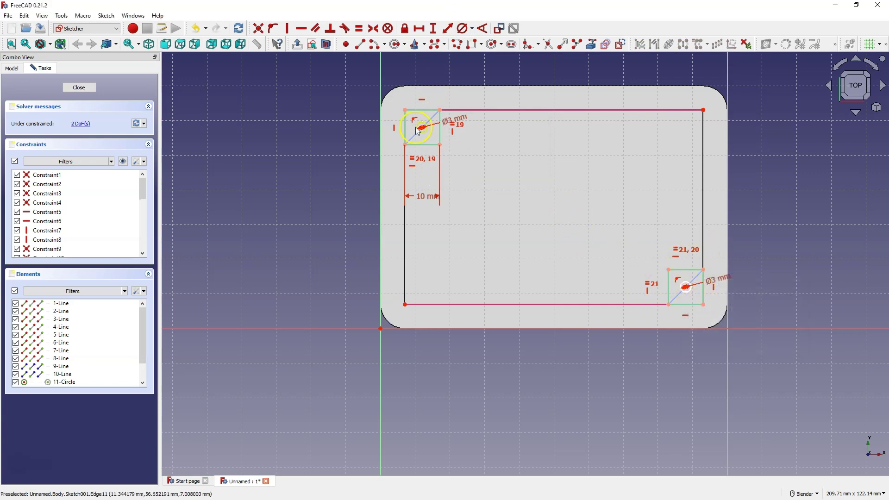
scroll(422, 125, "up", 5)
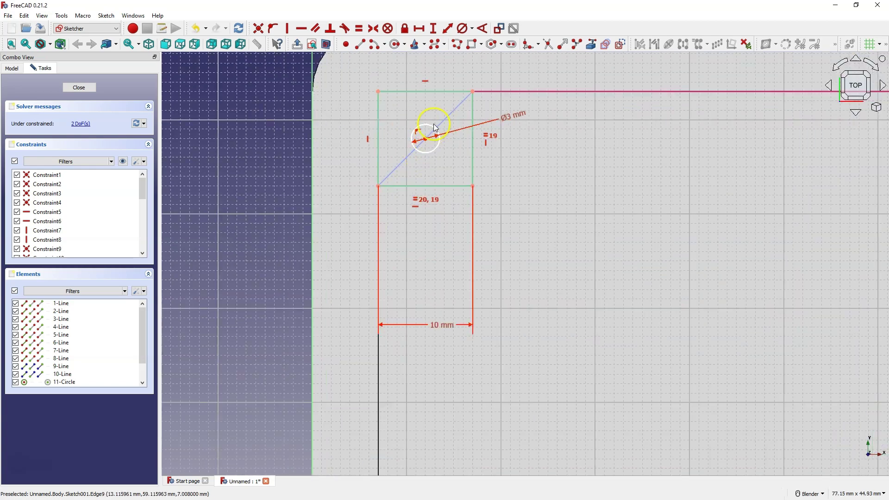
scroll(538, 199, "down", 3)
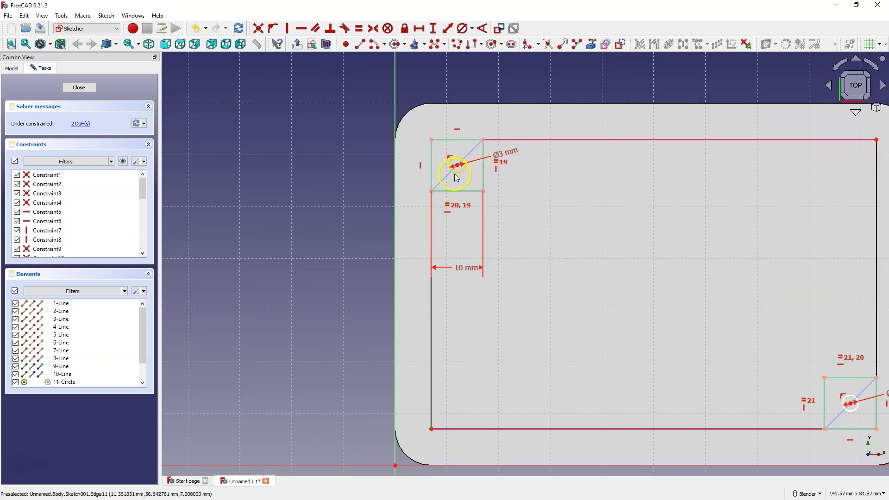
- Constrain the circle's centre in the upper-left corner square symmetrically between the two ends of that square's diagonal
left_click(434, 192)
left_click(485, 140)
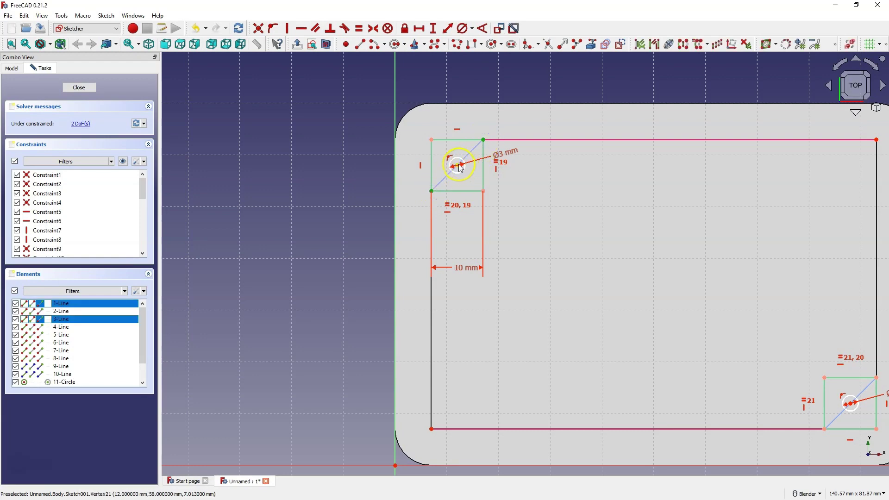
left_click(459, 166)
left_click(374, 29)
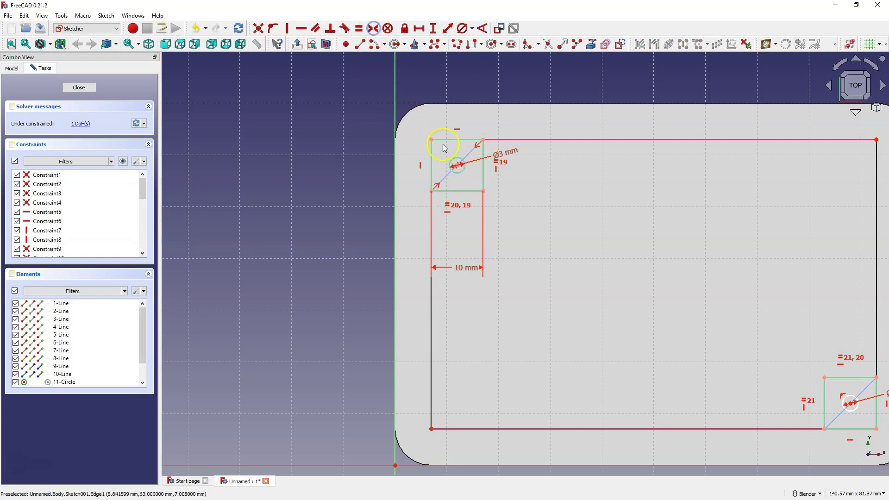
- Constrain the lower-right square's circle centre symmetrically between its diagonal's ends, and close the sketch
scroll(446, 157, "down", 4)
scroll(639, 296, "up", 6)
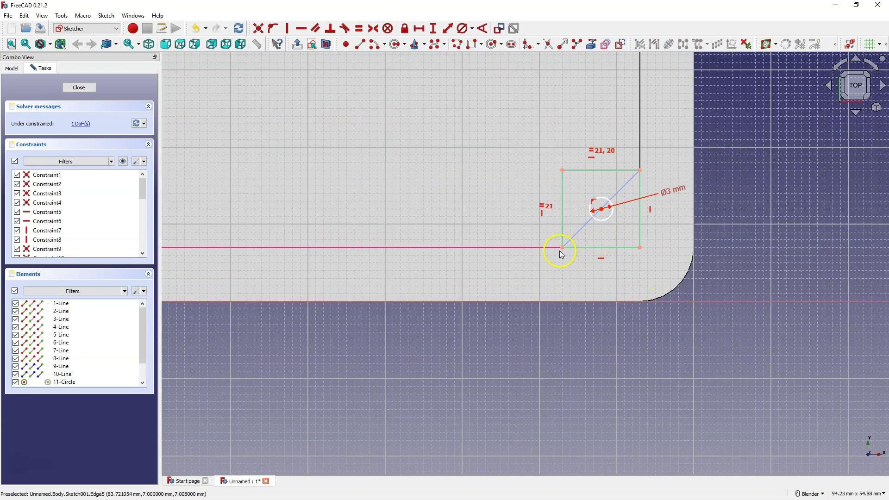
left_click(562, 247)
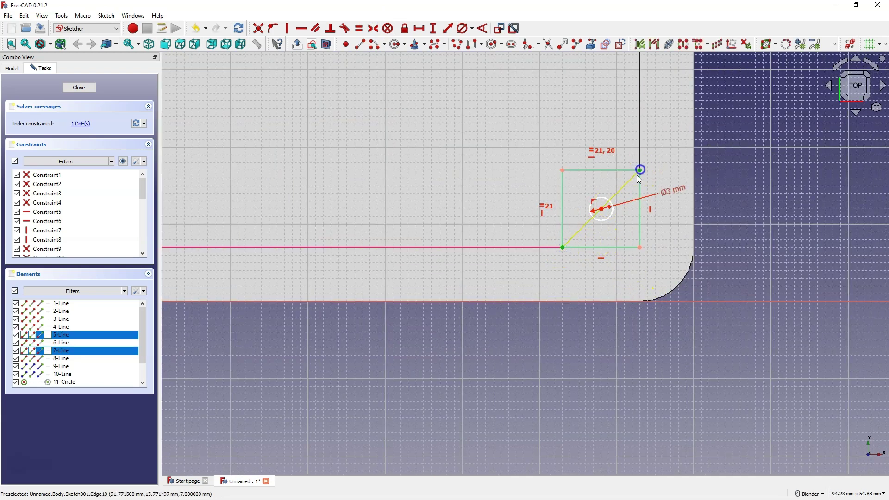
left_click(603, 210)
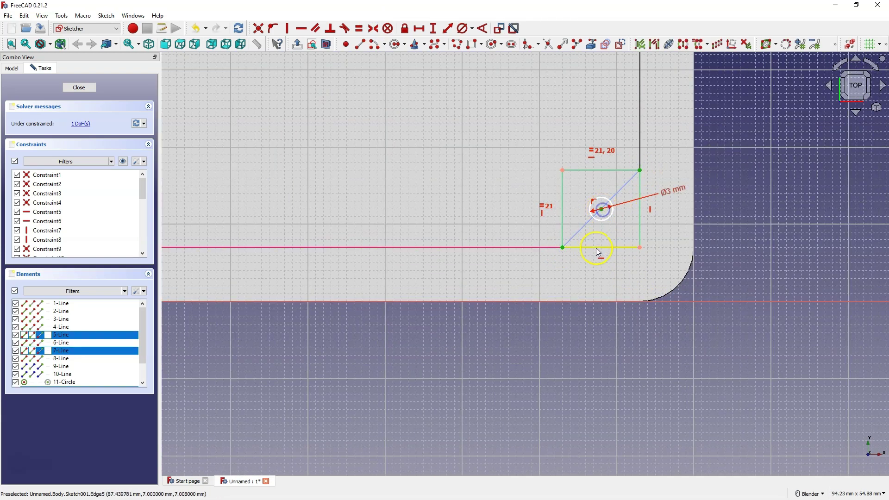
left_click(376, 26)
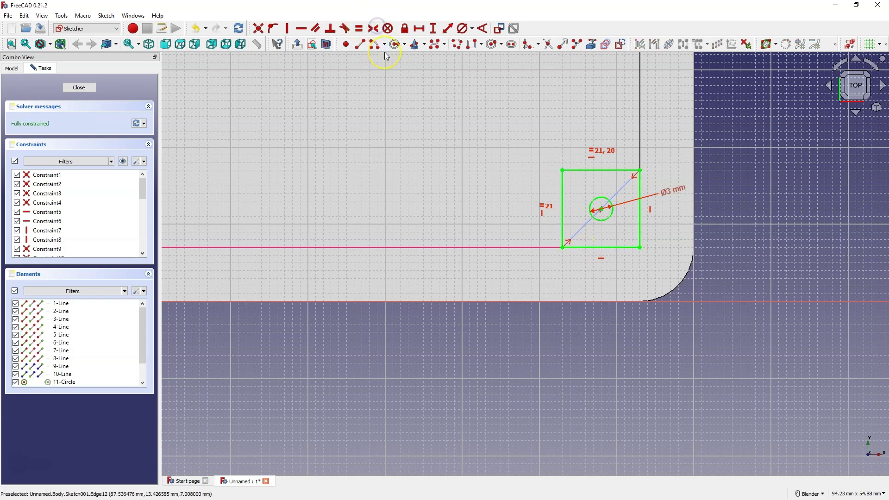
key("v")
key("f")
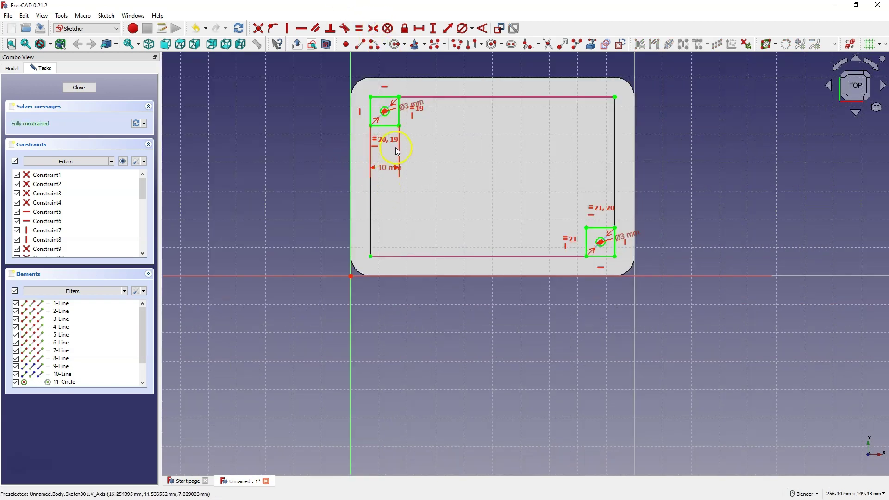
left_click(84, 87)
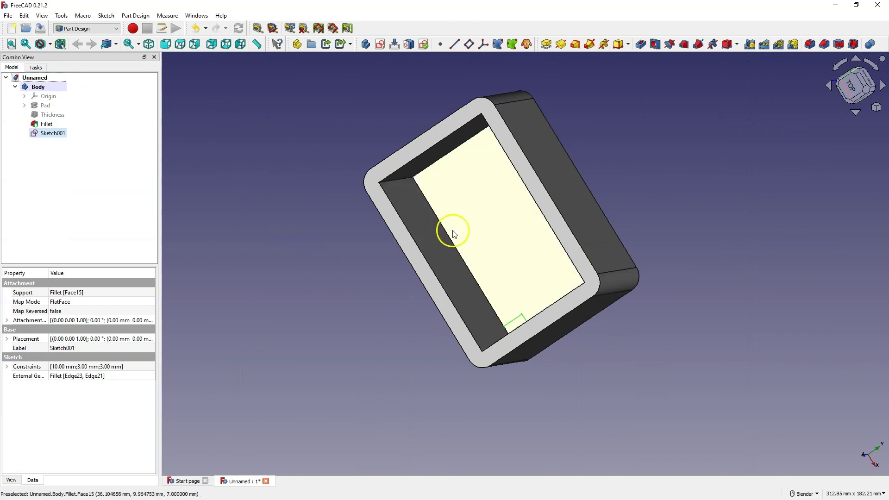
- Pad the corner-post sketch 15 mm up from the box floor
middle_click_drag(452, 232, 537, 239)
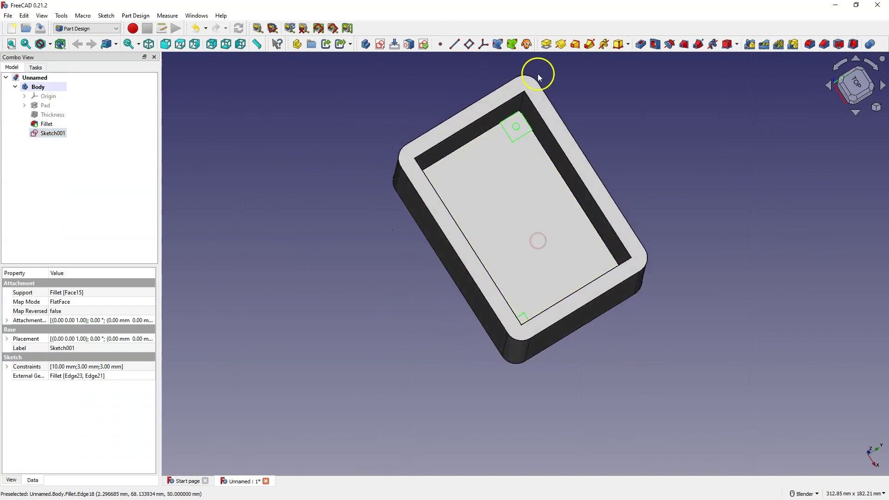
left_click(546, 44)
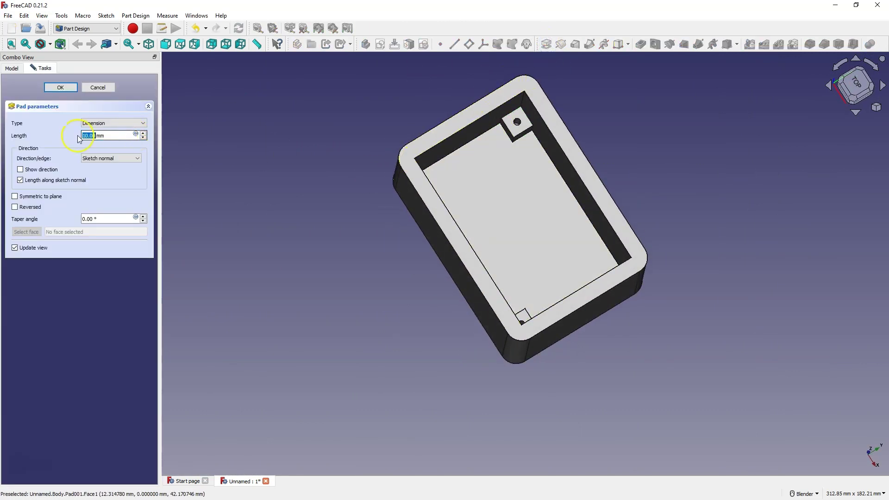
scroll(89, 137, "up", 2)
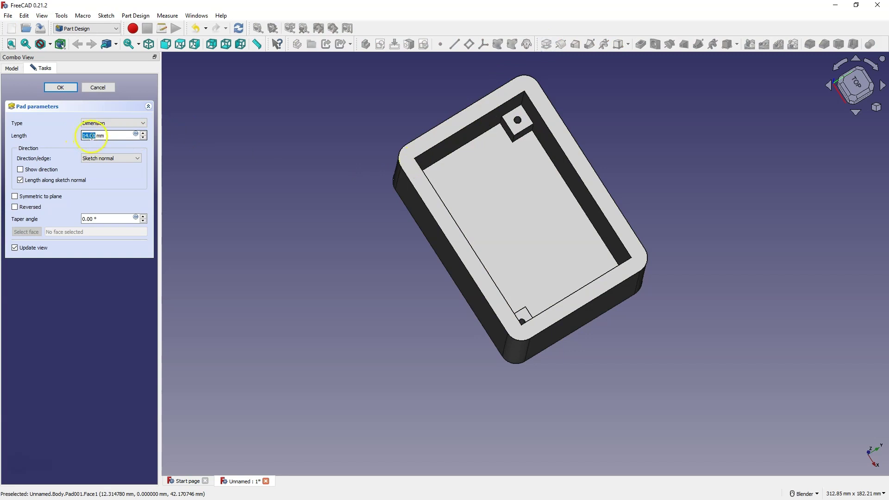
scroll(91, 137, "up", 1)
middle_click_drag(540, 182, 510, 159)
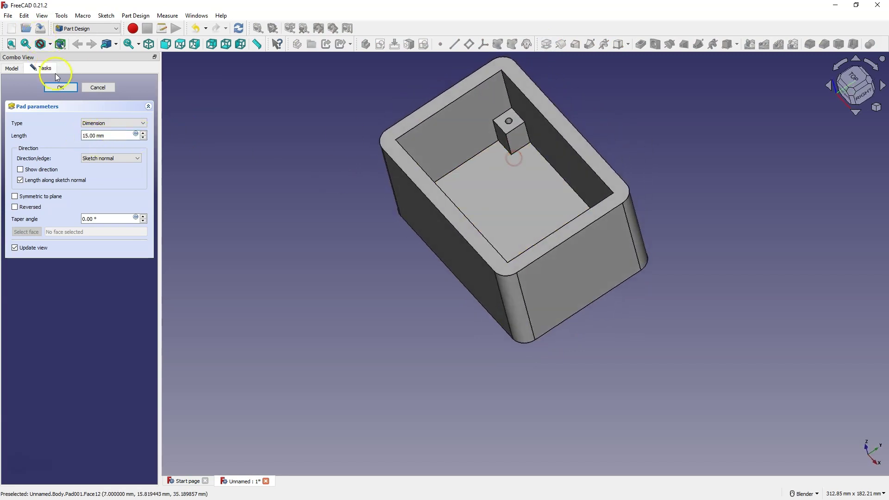
left_click(60, 87)
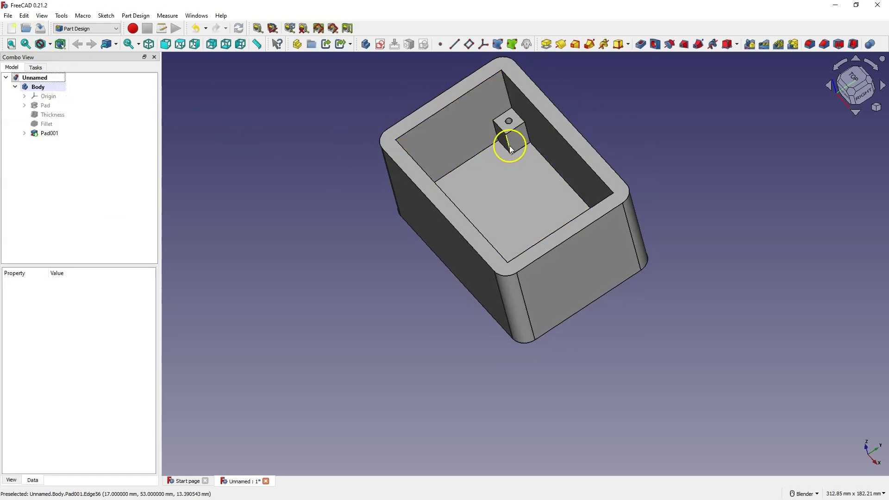
- Fillet the free inner vertical edge of one corner post with a 7 mm radius
left_click(511, 149)
middle_click_drag(512, 185, 517, 286)
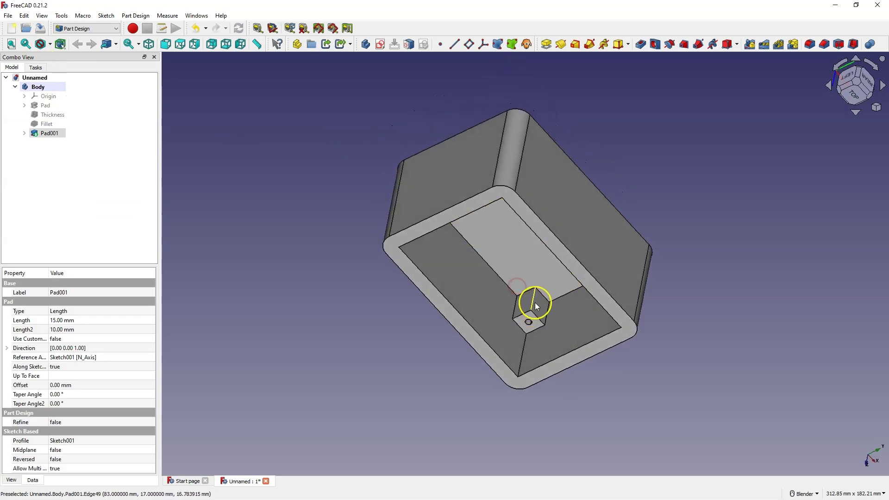
left_click(535, 305)
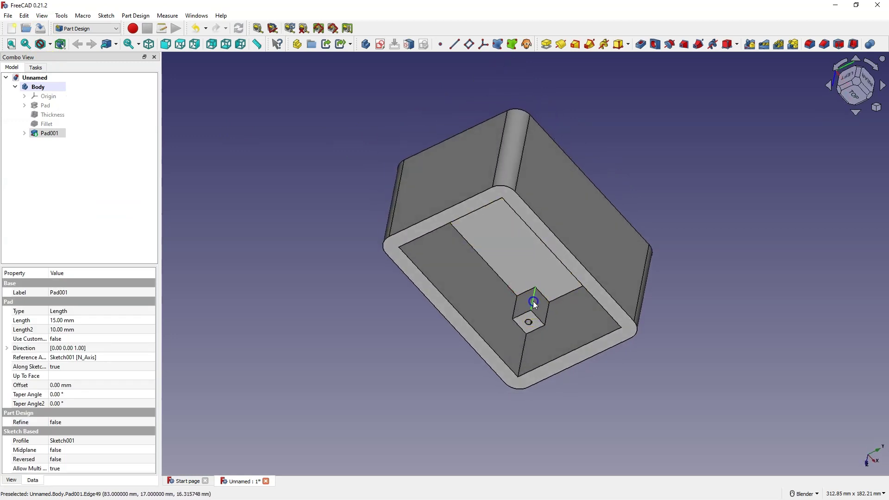
left_click(810, 46)
double_click(91, 269)
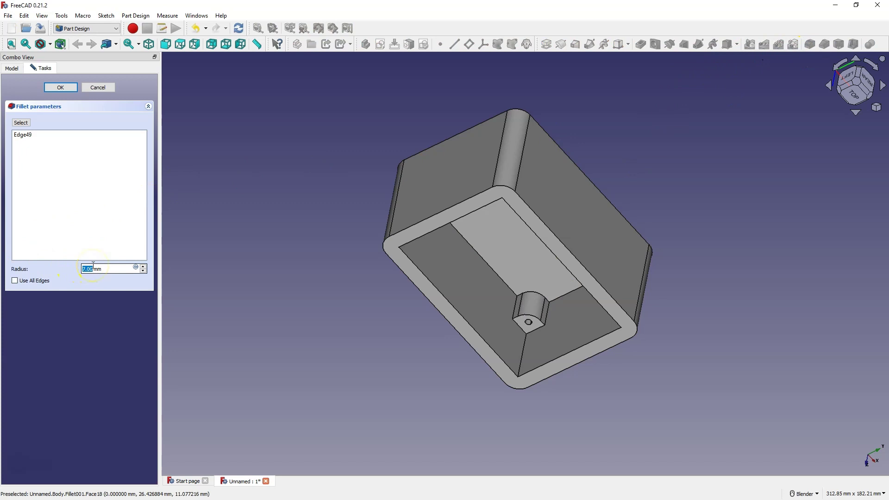
middle_click_drag(382, 304, 395, 236)
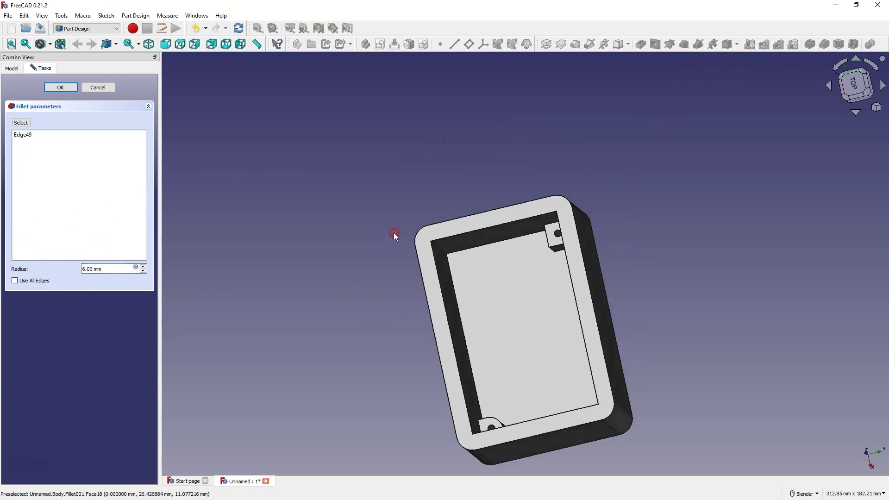
scroll(102, 268, "up", 1)
scroll(102, 267, "up", 1)
middle_click_drag(500, 272, 544, 285)
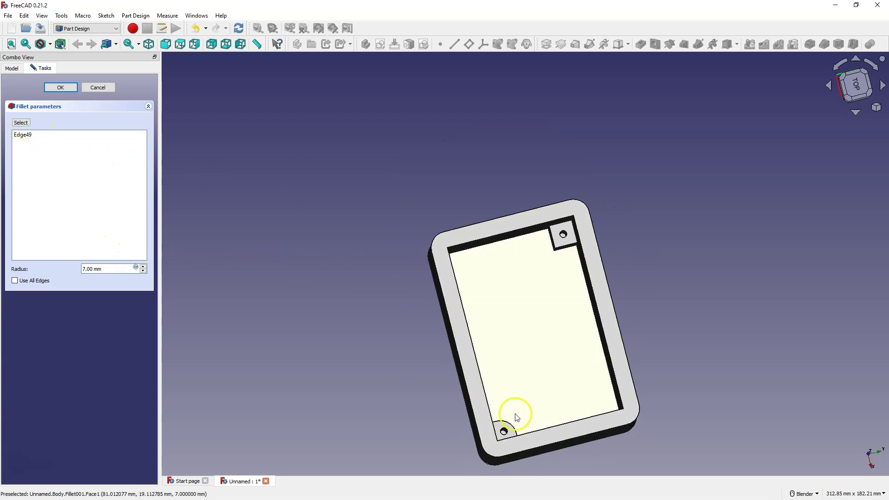
middle_click_drag(514, 407, 502, 389)
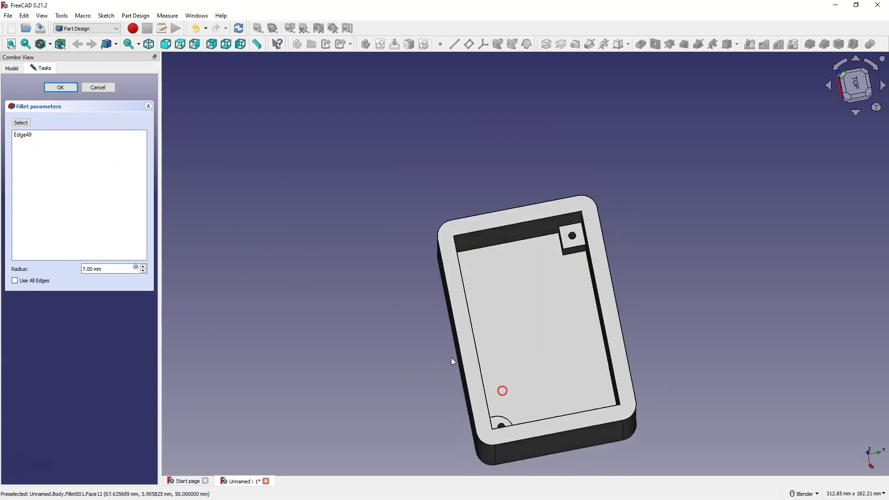
- Add the inner vertical edge of the opposite corner post to the 7 mm fillet and apply it
left_click(21, 123)
middle_click_drag(488, 330, 558, 258)
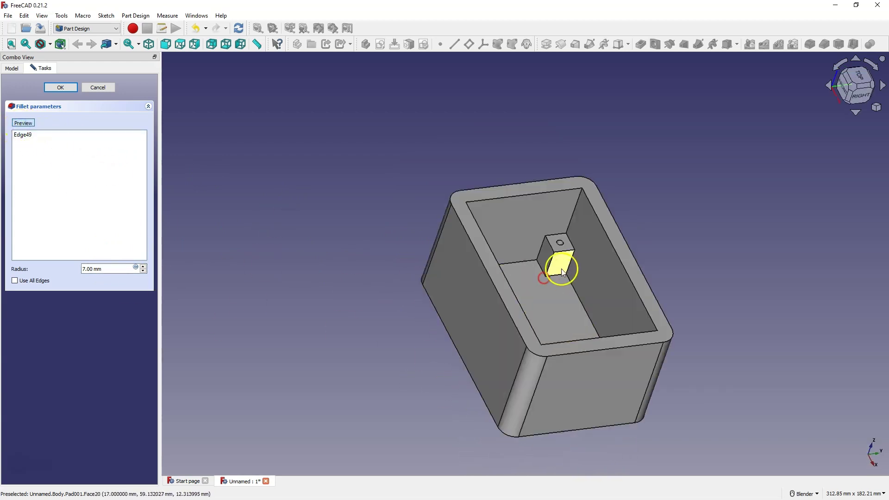
left_click(554, 256)
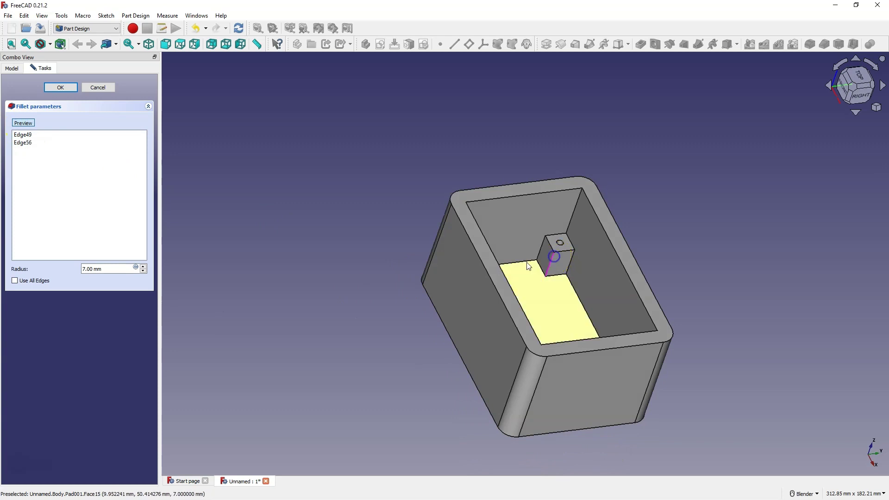
left_click(30, 124)
middle_click_drag(597, 287, 546, 257)
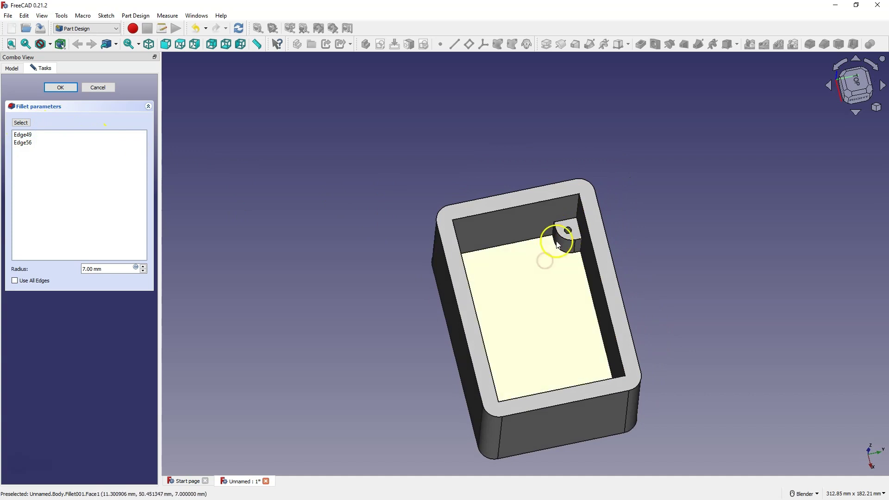
left_click(60, 87)
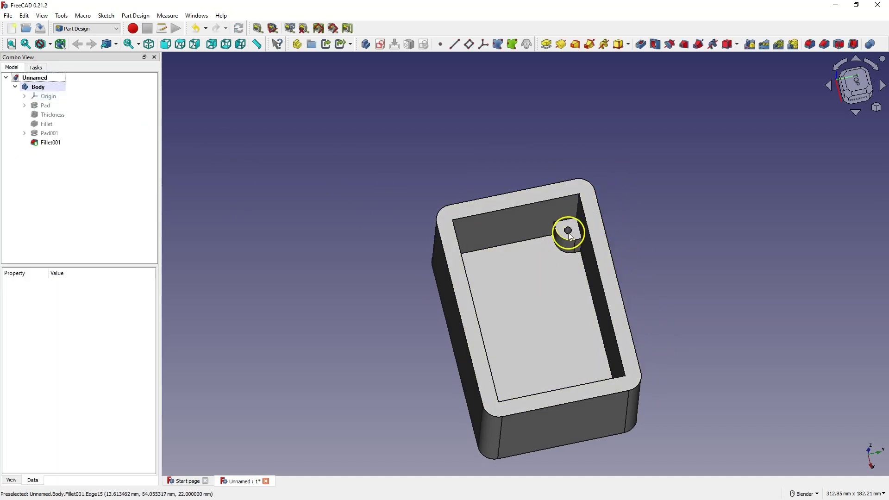
- Show the box in isometric view, switch to the Part workbench and open the Shape builder
middle_click_drag(532, 242, 543, 277)
key("0")
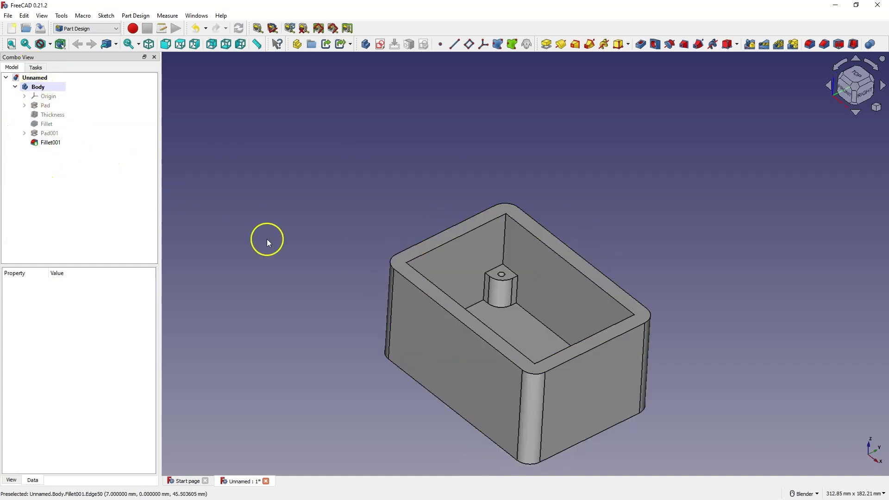
left_click(103, 31)
left_click(81, 97)
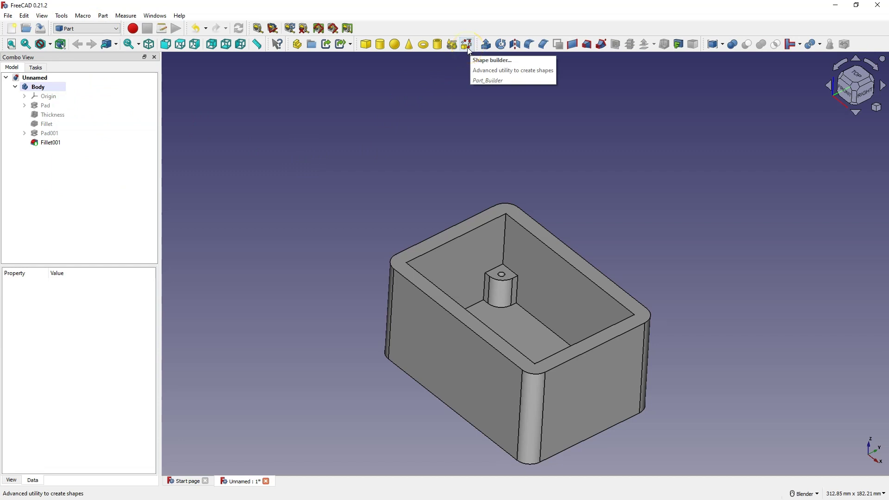
left_click(466, 45)
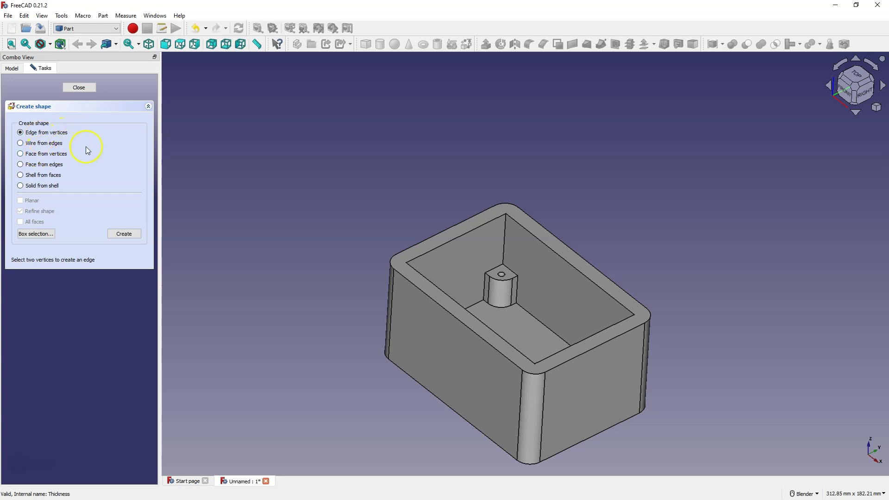
- Create a wire from the eight straight and rounded outer edges around the box's top rim
left_click(44, 144)
left_click(438, 305)
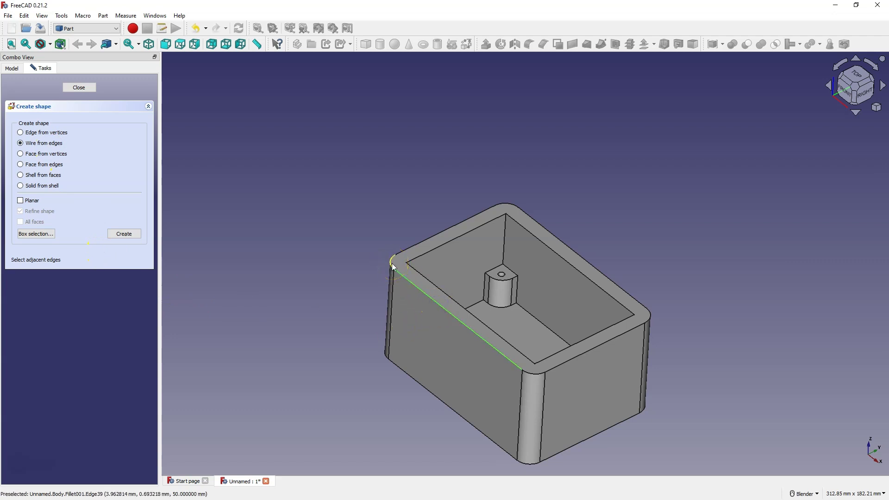
left_click(408, 248)
left_click(520, 198)
left_click(509, 204)
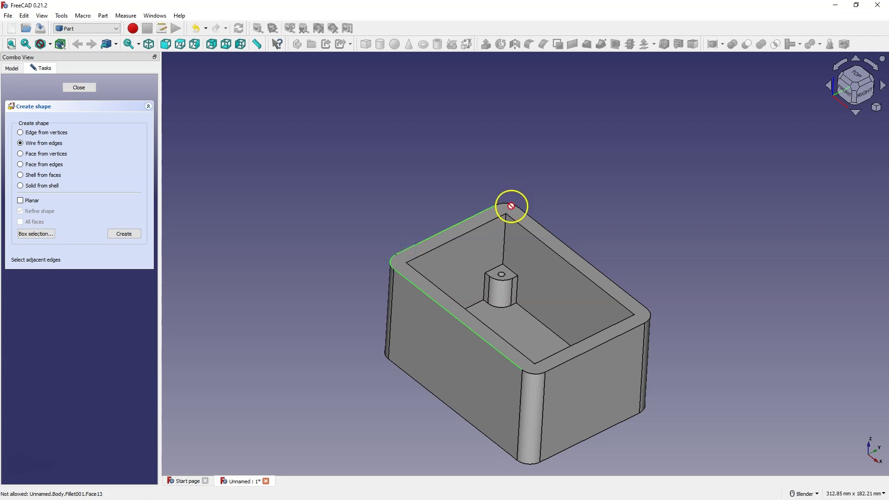
left_click(531, 218)
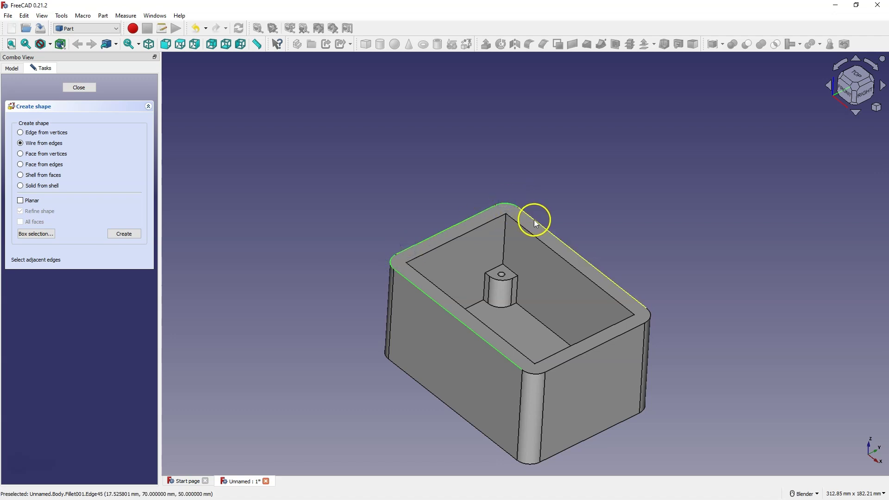
left_click(651, 315)
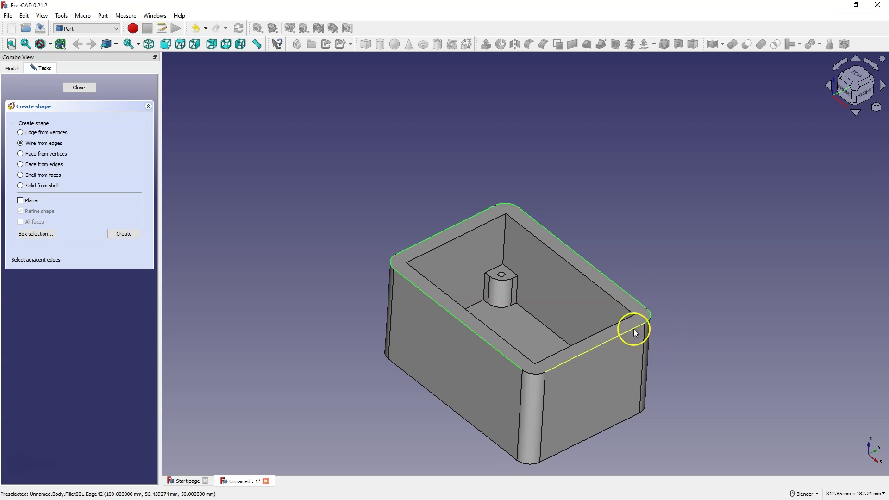
left_click(634, 329)
left_click(532, 372)
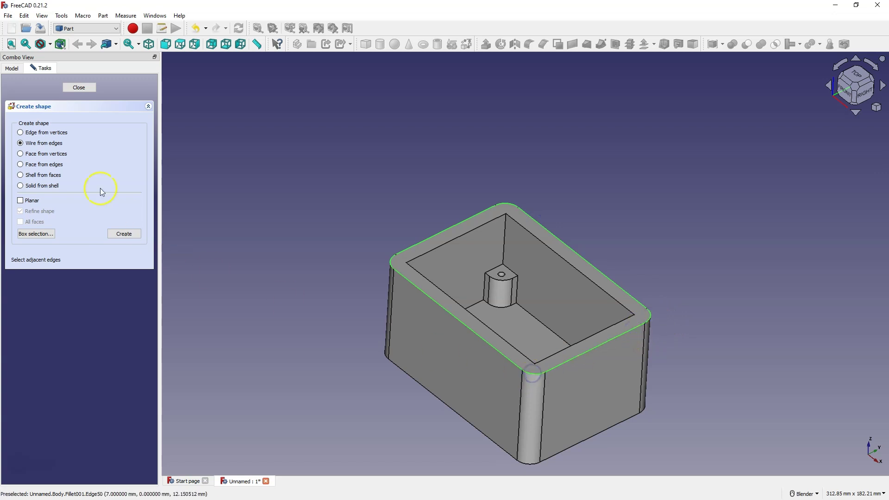
left_click(130, 235)
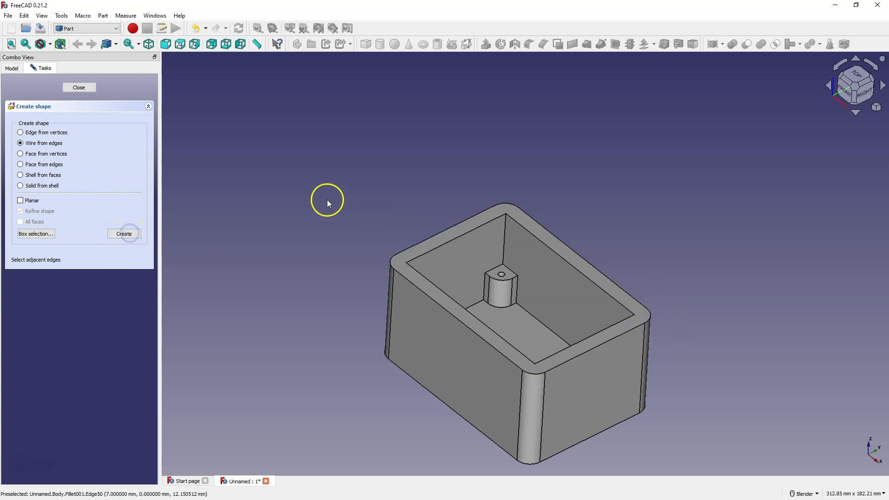
left_click(86, 88)
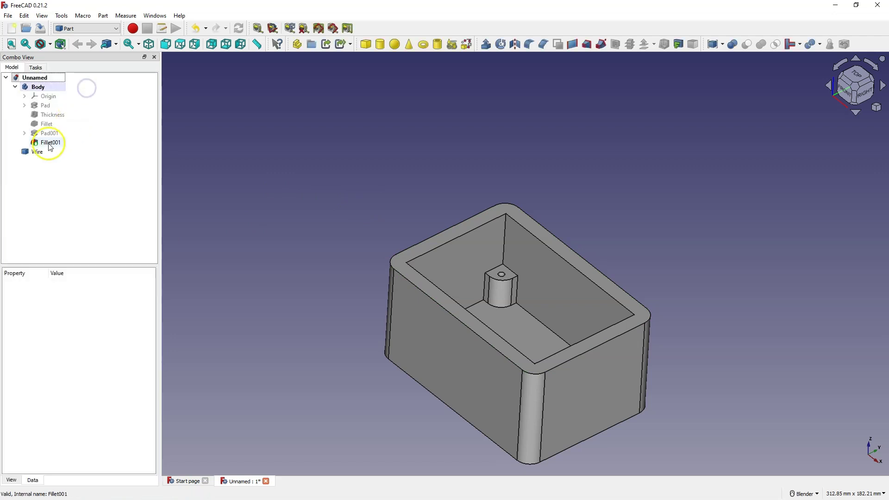
- Hide the box's Fillet001 solid, keeping the rim wire shown
left_click(39, 152)
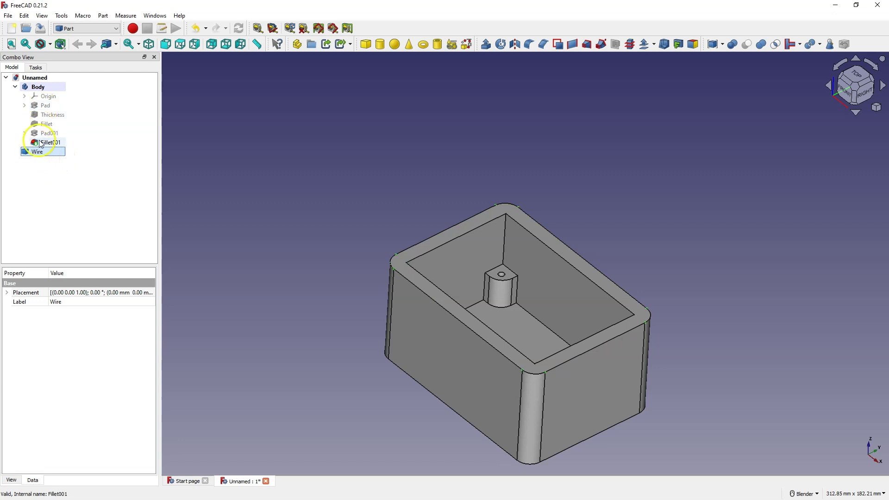
left_click(48, 142)
key("space")
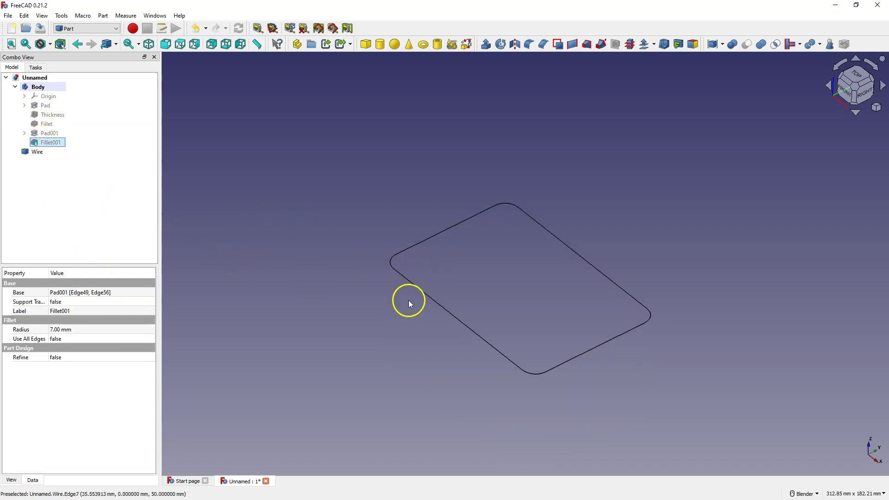
- Create a filled 2D offset of the rim wire at -3 mm
left_click(40, 153)
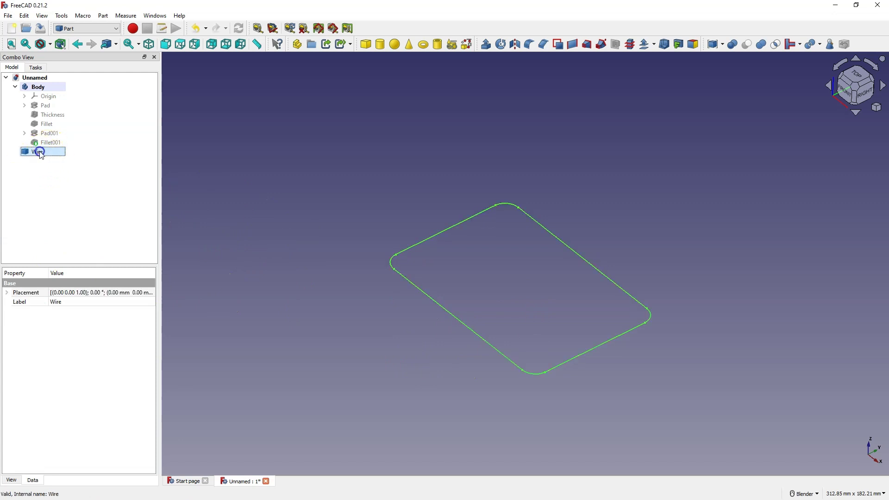
left_click(106, 18)
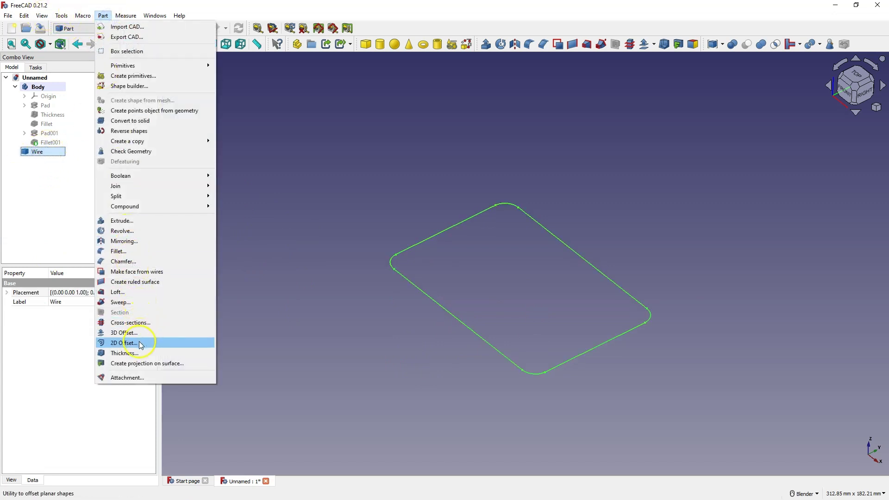
left_click(125, 343)
left_click(95, 121)
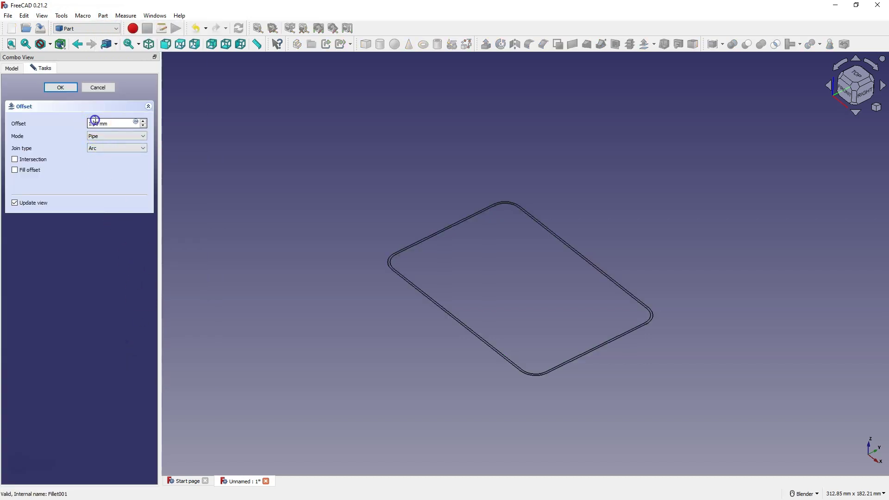
scroll(97, 121, "down", 2)
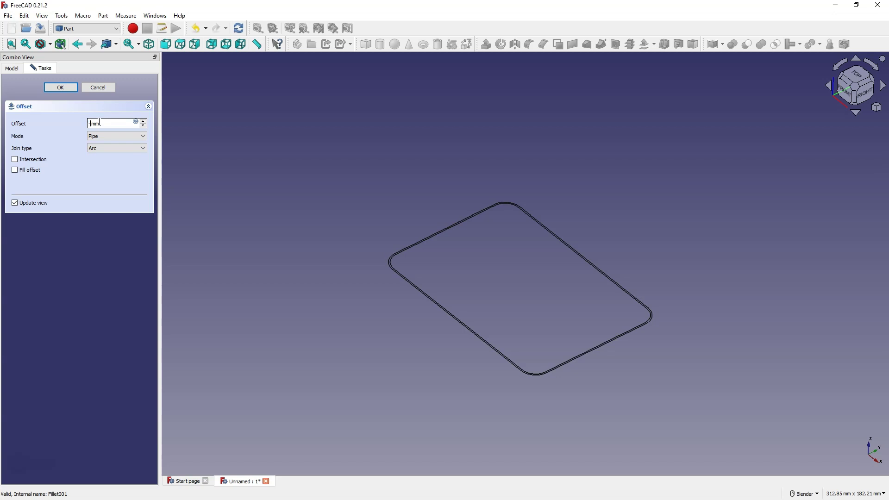
type("-3")
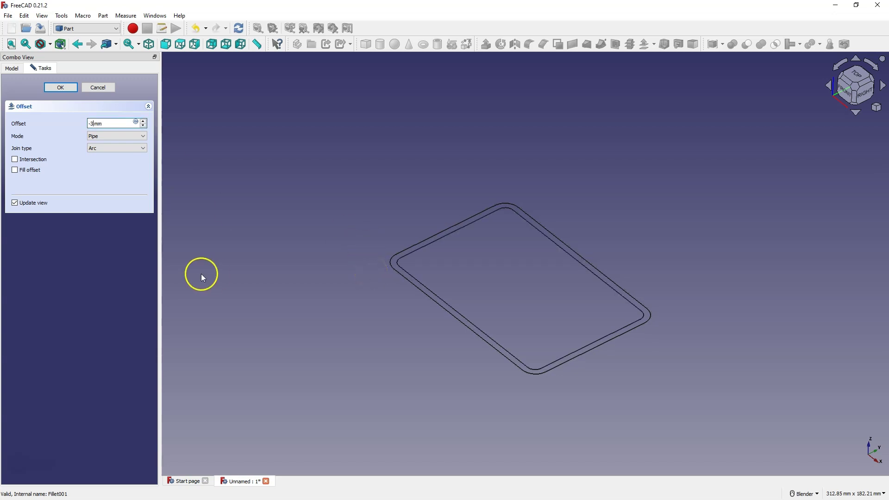
left_click(15, 171)
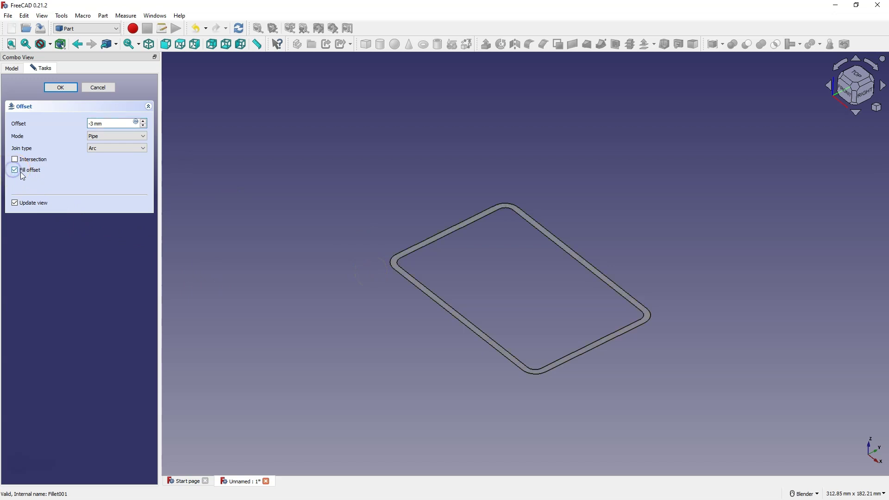
left_click(60, 88)
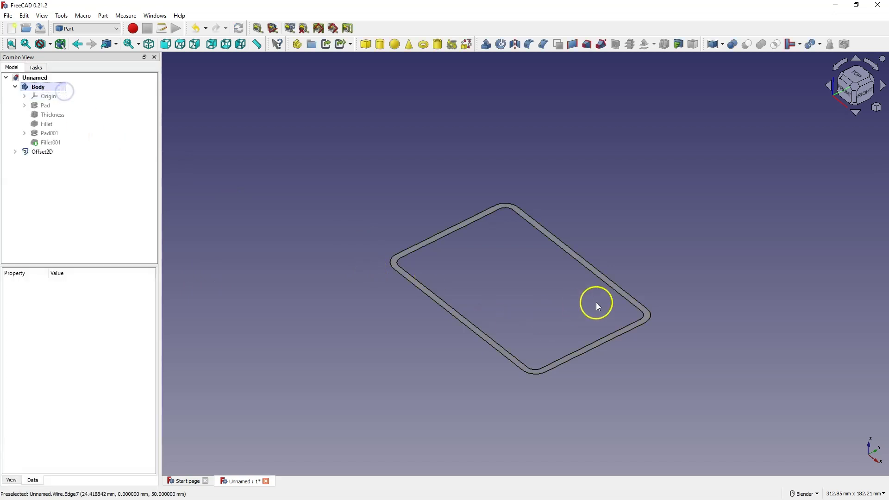
- Extrude the filled rim offset with a length of 0 mm along and 7 mm against its normal
middle_click_drag(596, 302, 610, 287)
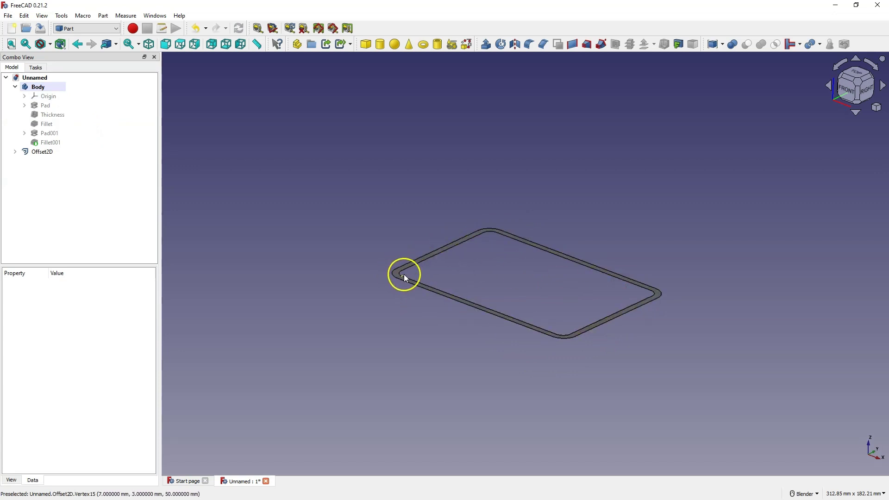
left_click(51, 151)
left_click(487, 45)
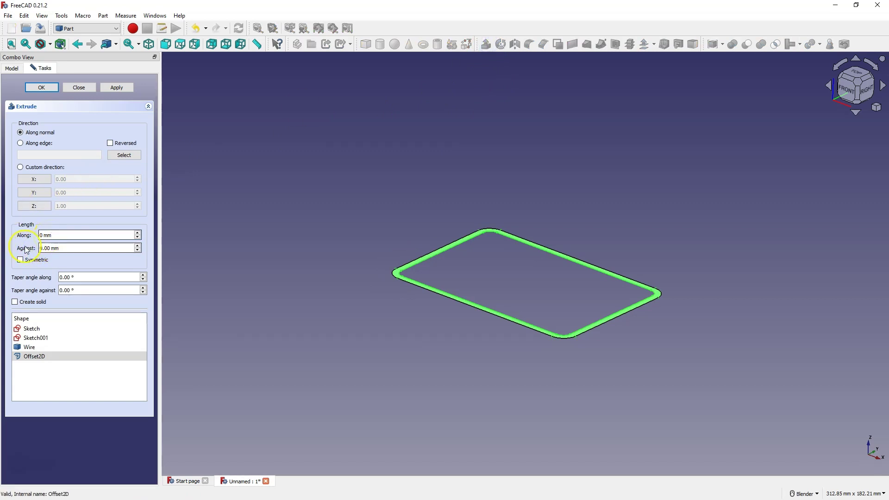
double_click(48, 248)
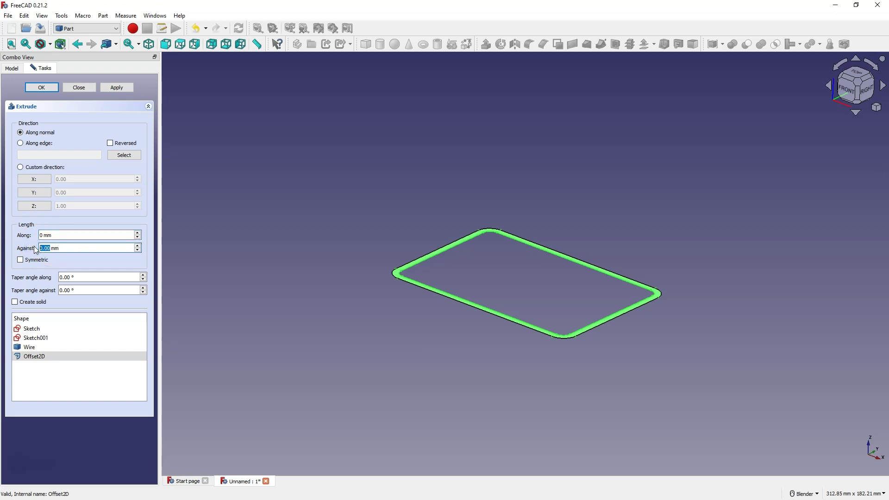
type("7")
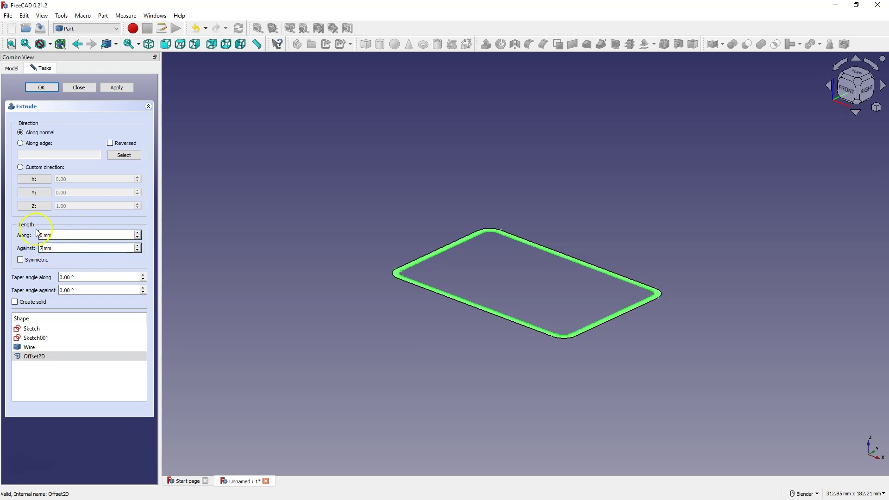
left_click(21, 228)
left_click(52, 87)
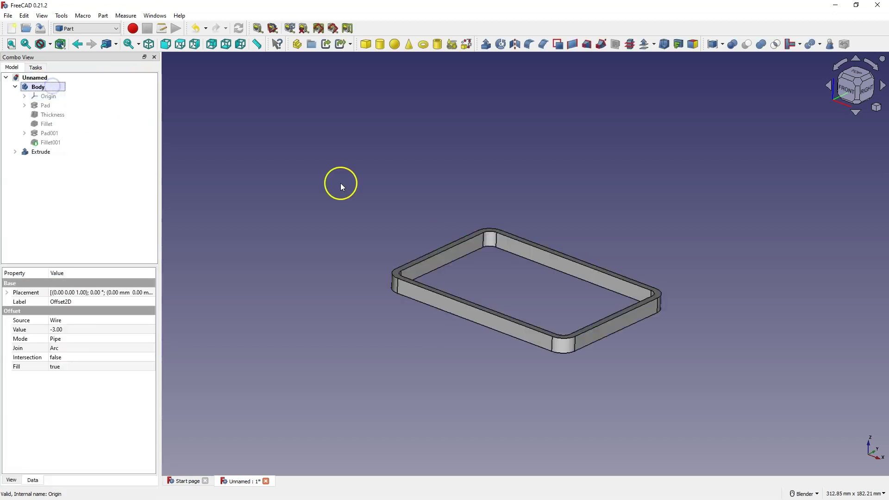
- Show the box's Fillet001 solid again together with the extruded rim ring
left_click(46, 143)
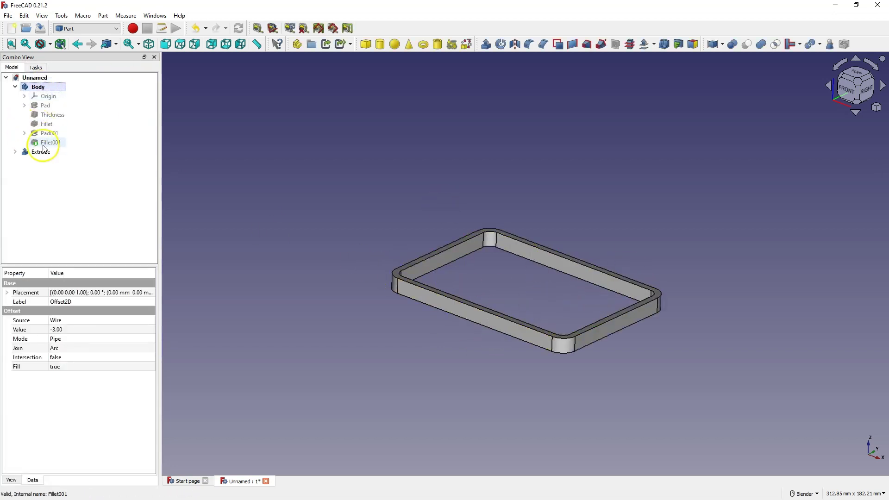
key("space")
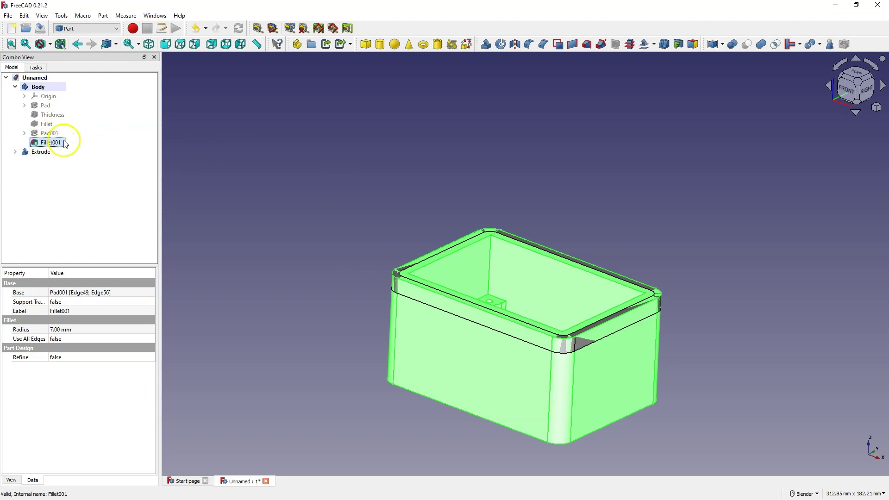
left_click(306, 179)
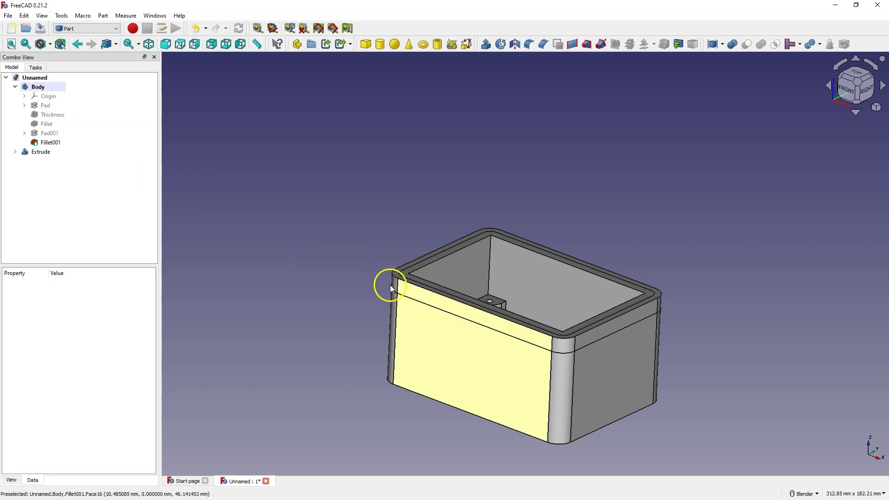
- Cut the extruded rim ring from the Body to form a stepped lip around the box's top
left_click(39, 88)
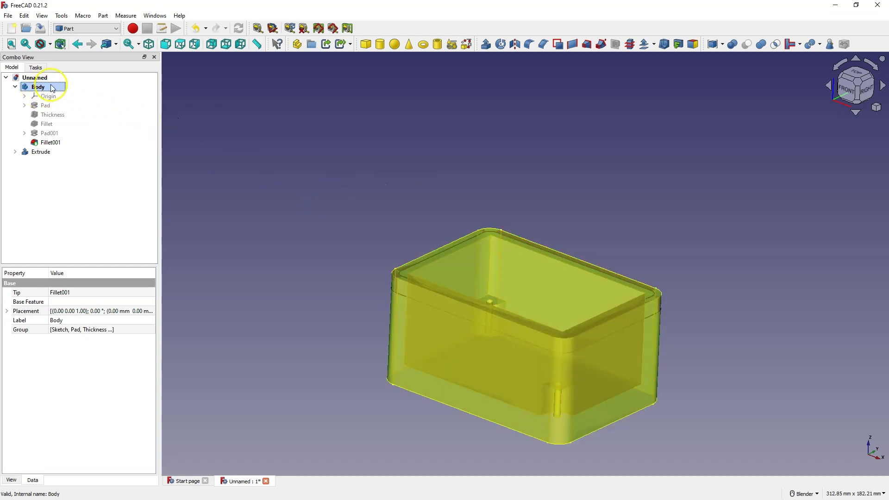
left_click(51, 152, "ctrl")
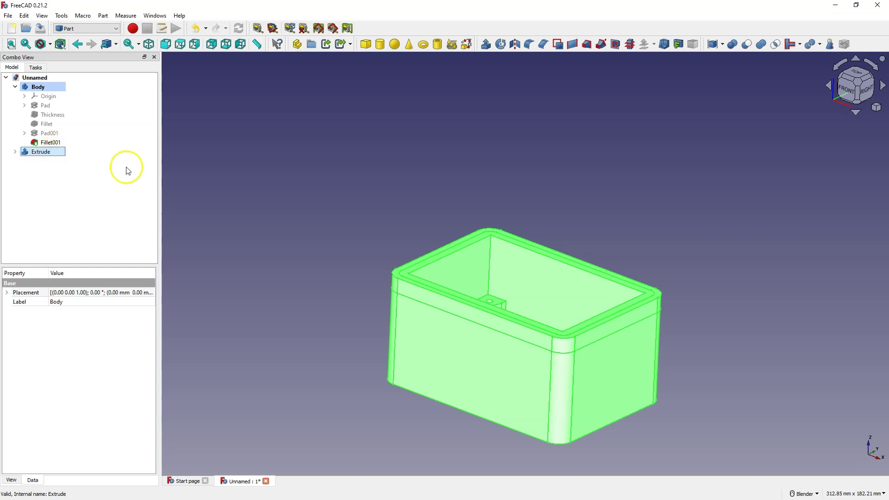
left_click(747, 45)
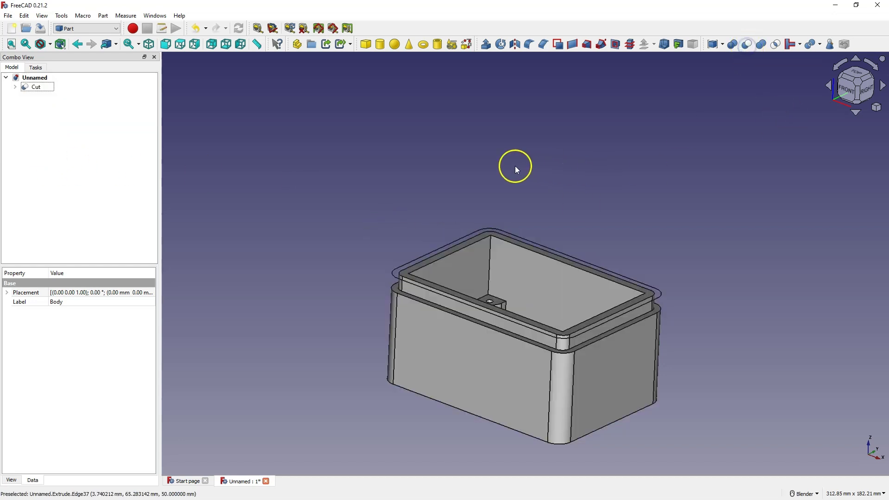
mouse_move(699, 268)
middle_mouse_down()
mouse_move(631, 328)
mouse_move(627, 307)
middle_mouse_up()
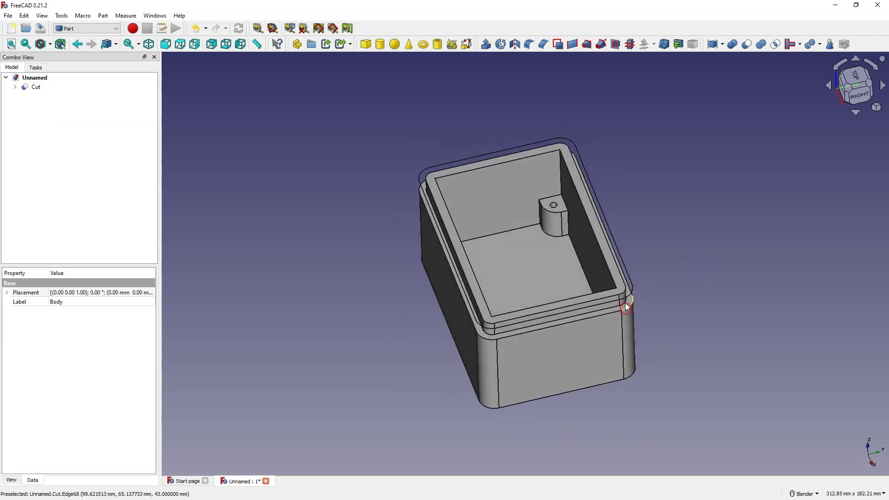
- Hide the rim wire nested under the Cut's Extrude and Offset2D, and collapse the model tree
left_click(15, 87)
left_click(24, 105)
left_click(33, 115)
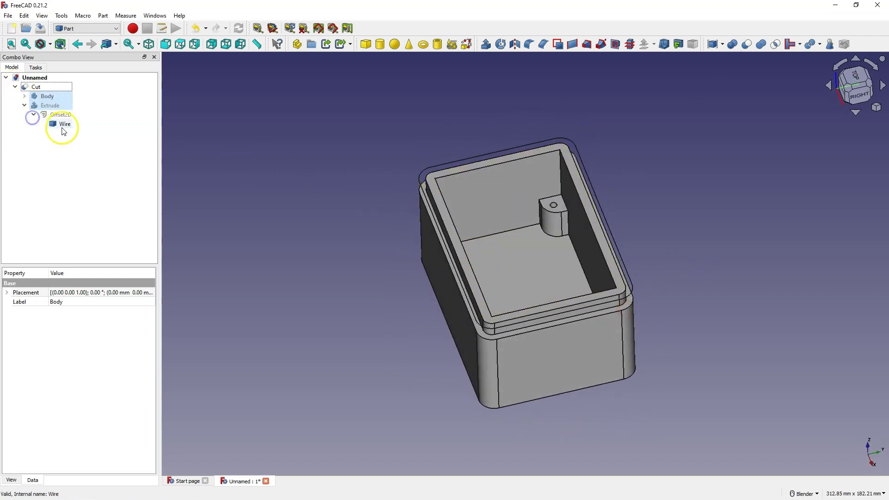
left_click(62, 126)
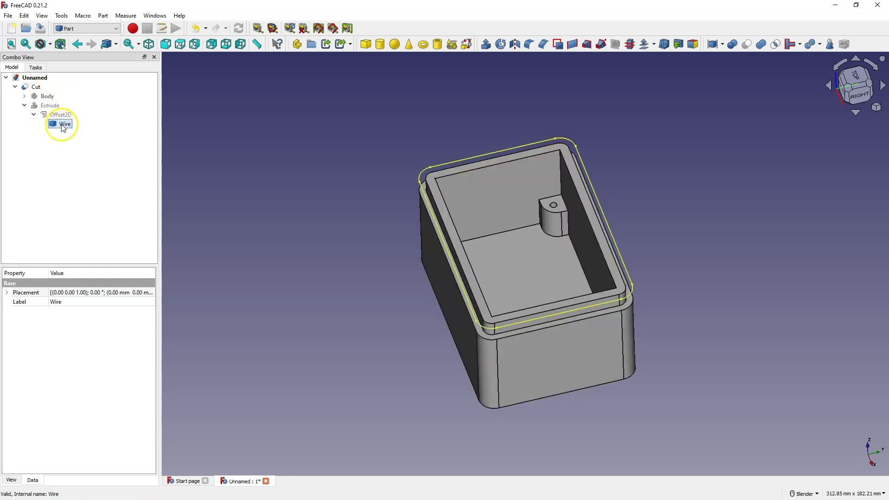
key("space")
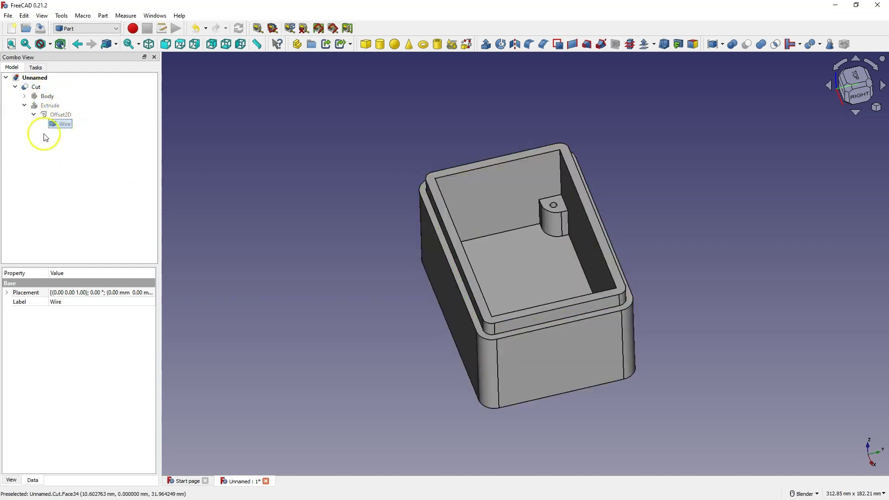
left_click(33, 114)
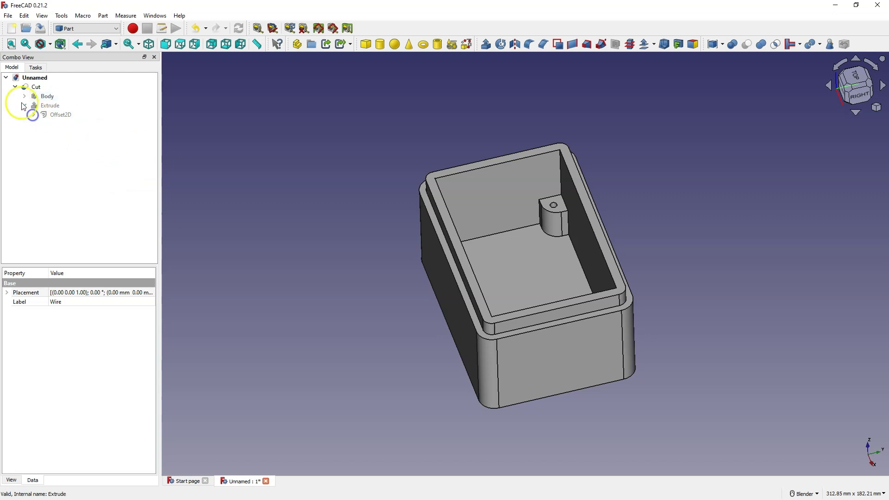
left_click(23, 106)
left_click(14, 87)
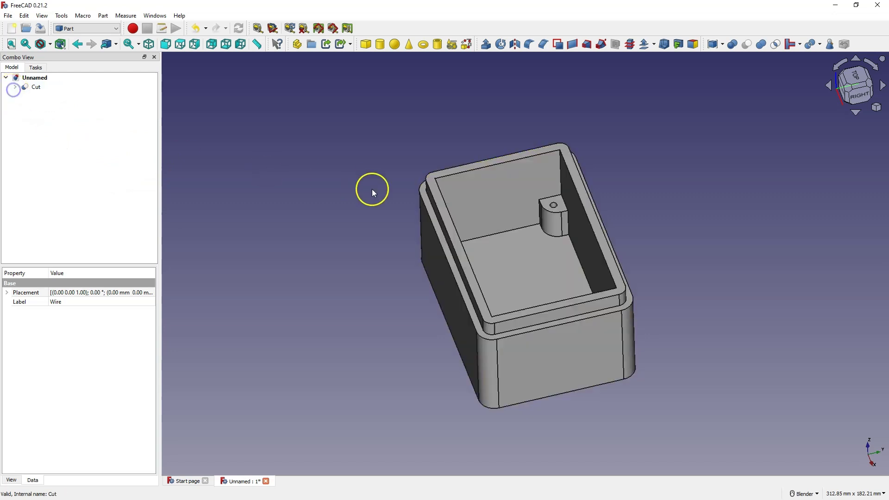
middle_click_drag(401, 240, 397, 196)
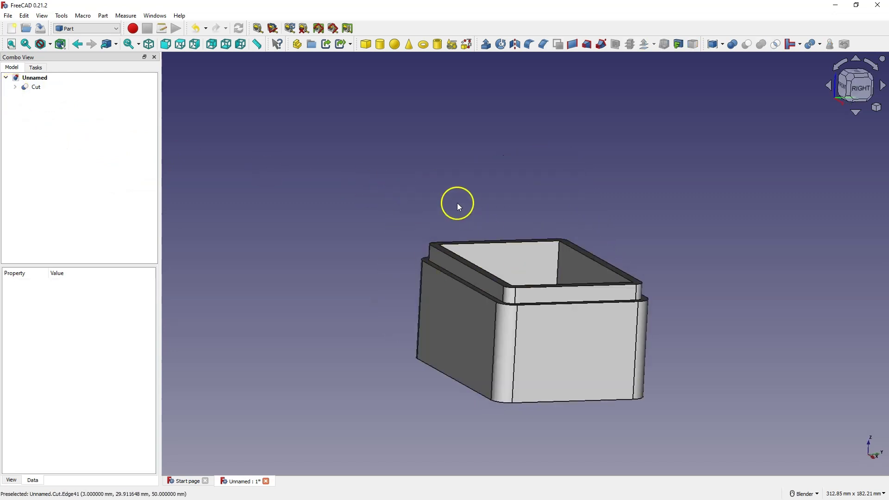
middle_click_drag(458, 204, 455, 244)
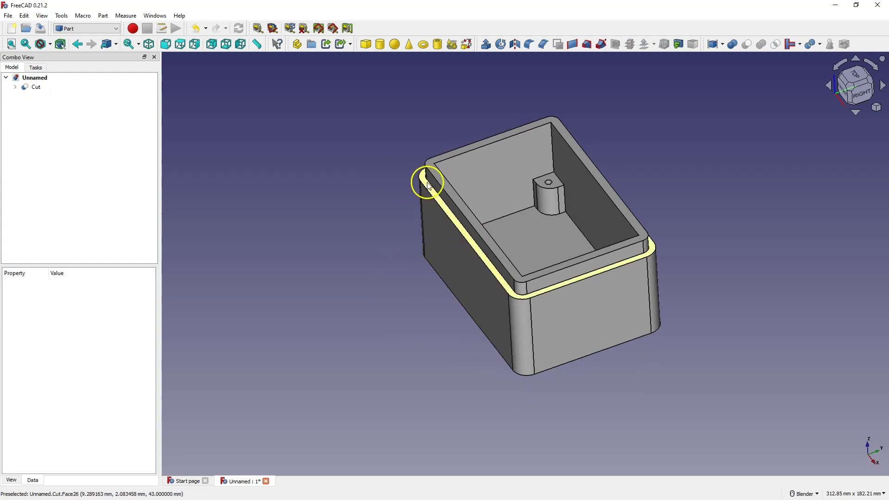
middle_click_drag(494, 227, 571, 240)
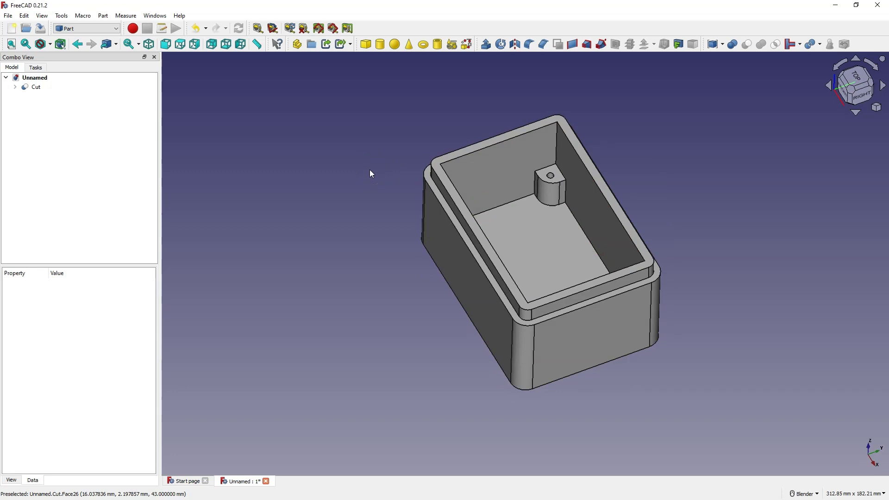
middle_click_drag(370, 171, 319, 239)
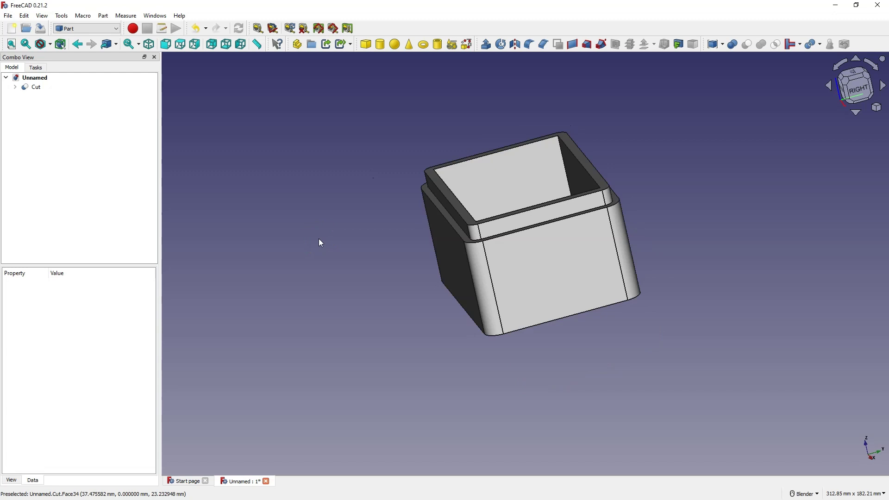
middle_click_drag(453, 133, 478, 272)
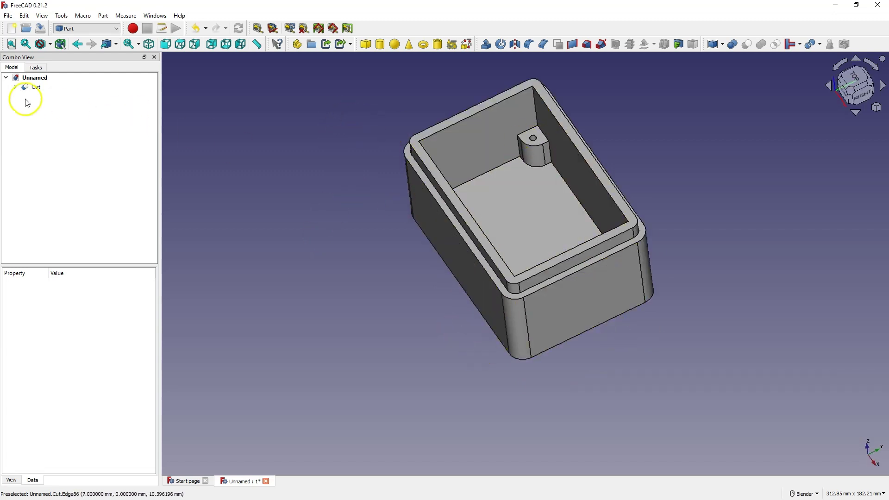
- Duplicate the Body inside the Cut together with all its dependent objects
left_click(15, 87)
left_click(44, 96)
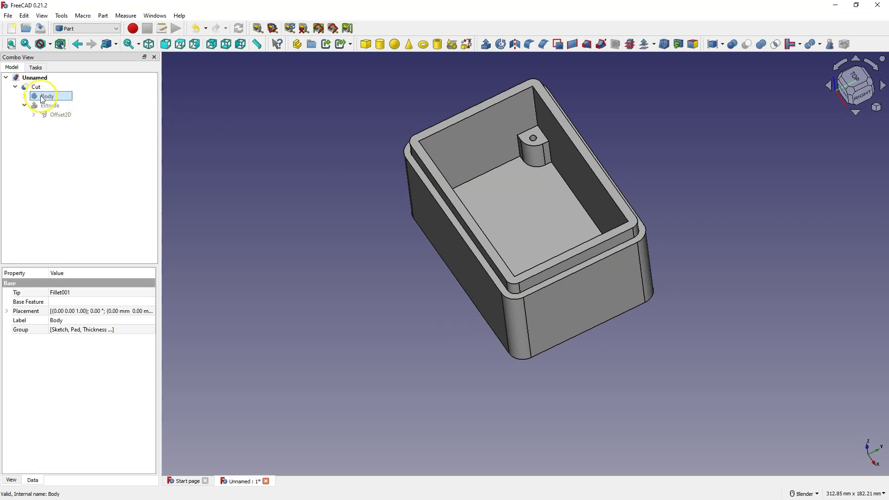
left_click(52, 97)
left_click(42, 112)
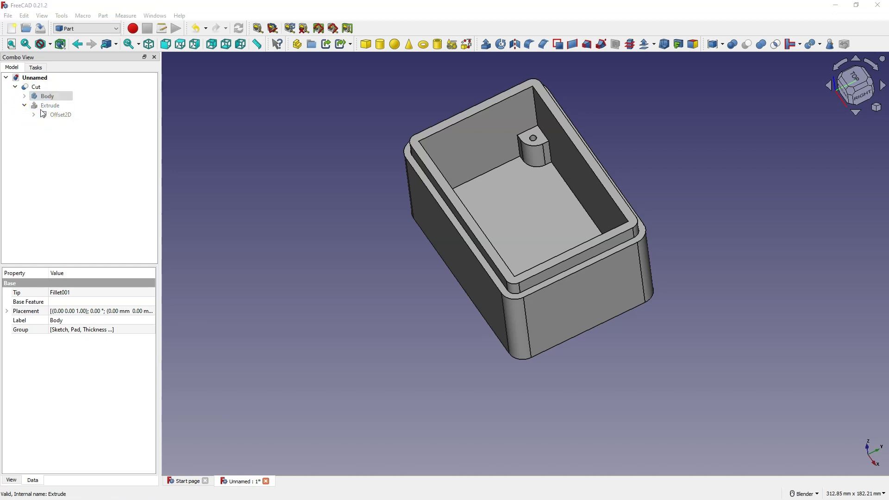
key("ctrl+e")
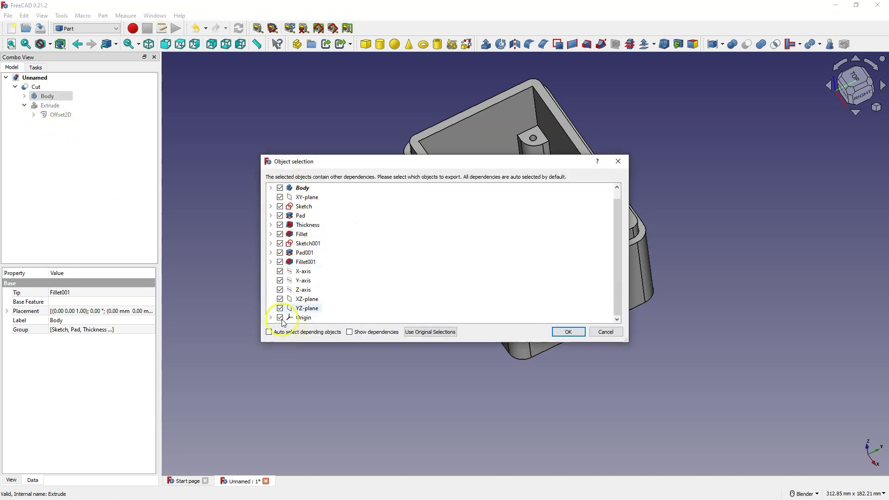
scroll(282, 315, "up", 1)
scroll(290, 285, "down", 1)
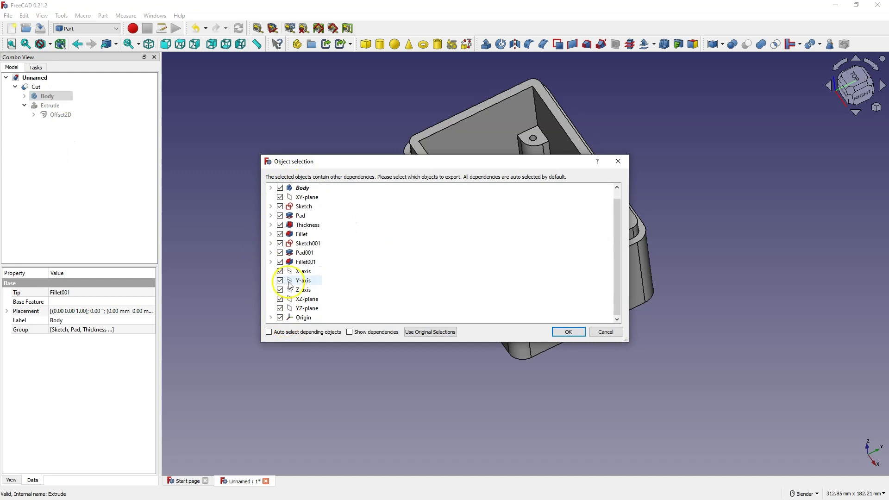
left_click(568, 332)
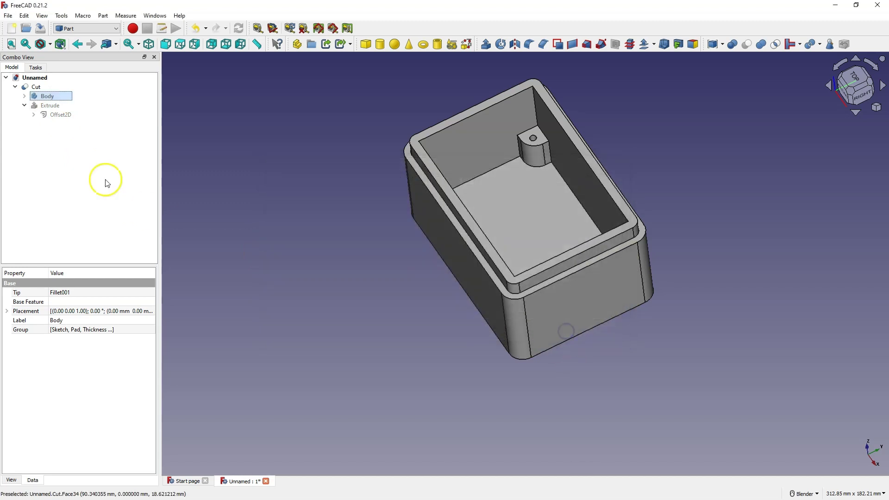
left_click(56, 147)
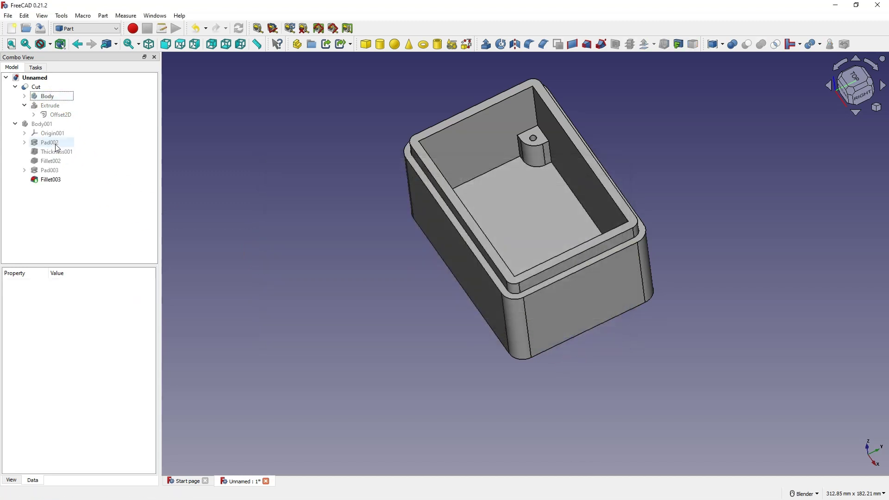
- Hide the Cut box with the stepped lip and show the duplicated Body001 instead
left_click(37, 88)
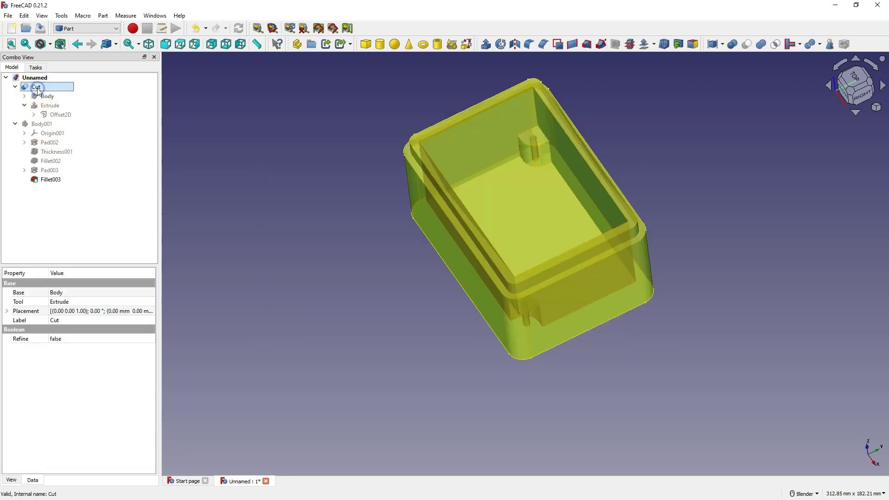
key("space")
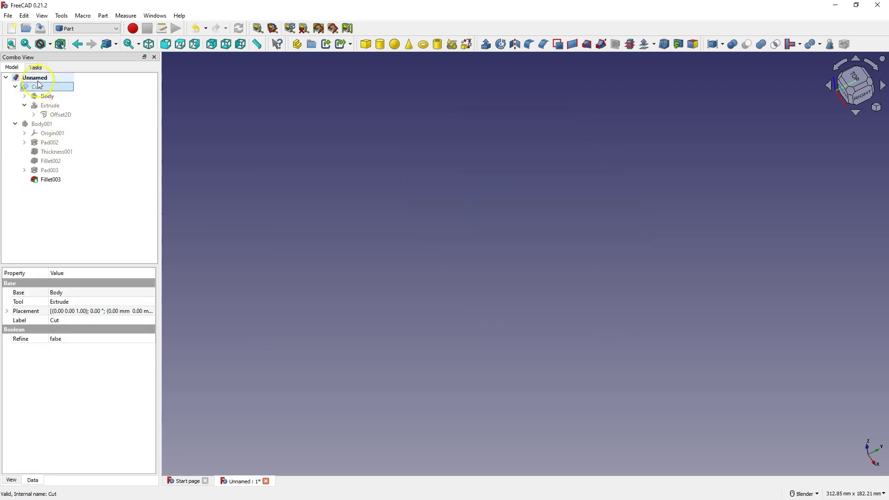
left_click(39, 91)
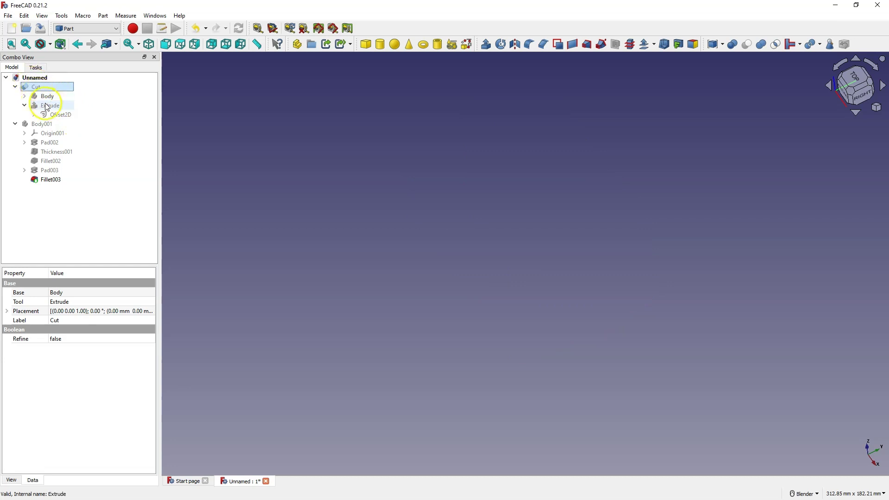
left_click(40, 123)
key("space")
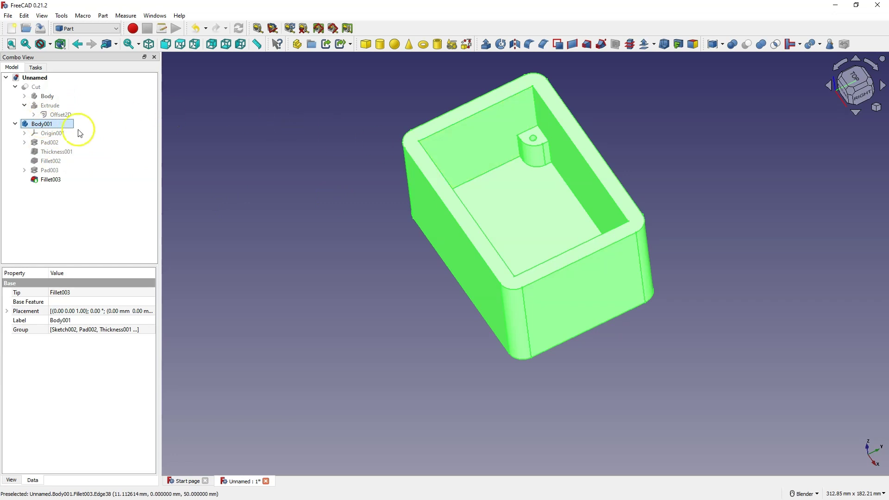
left_click(240, 169)
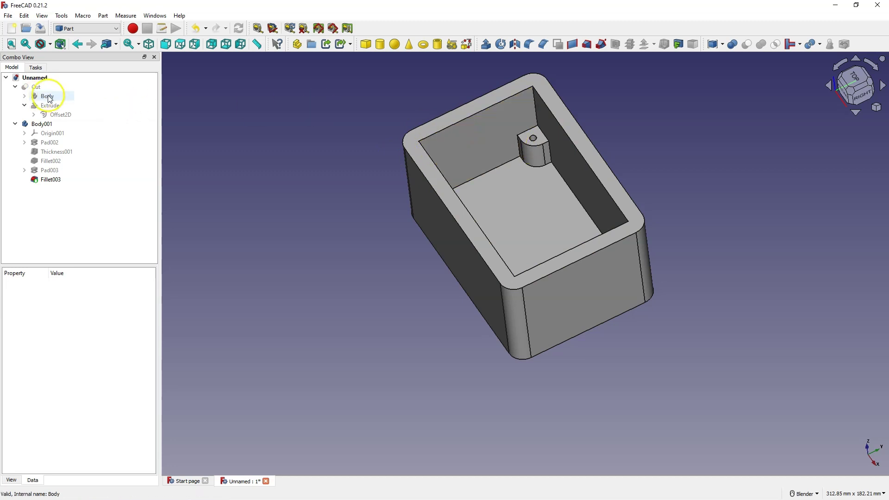
- Show the Cut again and set its placement position to y = 100 mm so it sits beside Body001
left_click(37, 88)
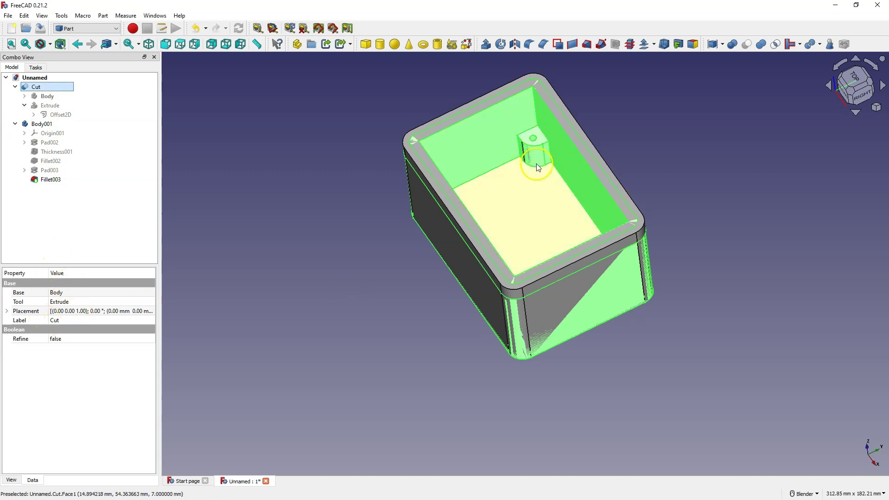
left_click(7, 310)
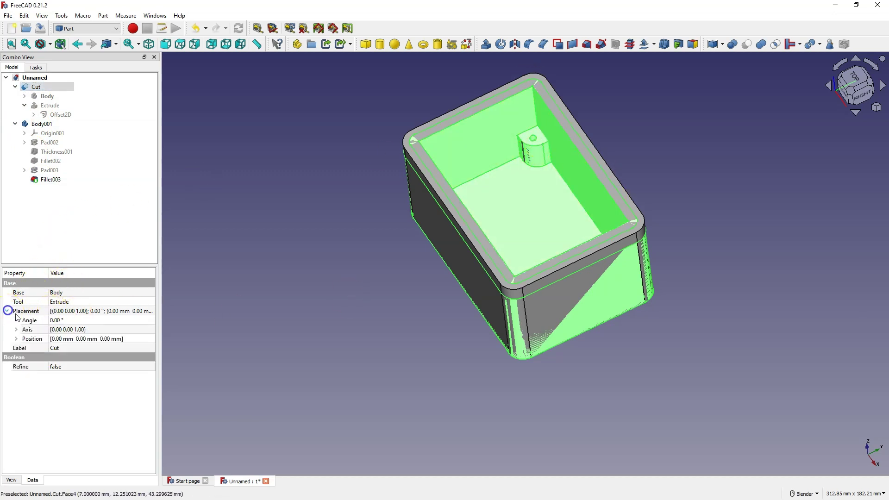
left_click(16, 339)
left_click(55, 348)
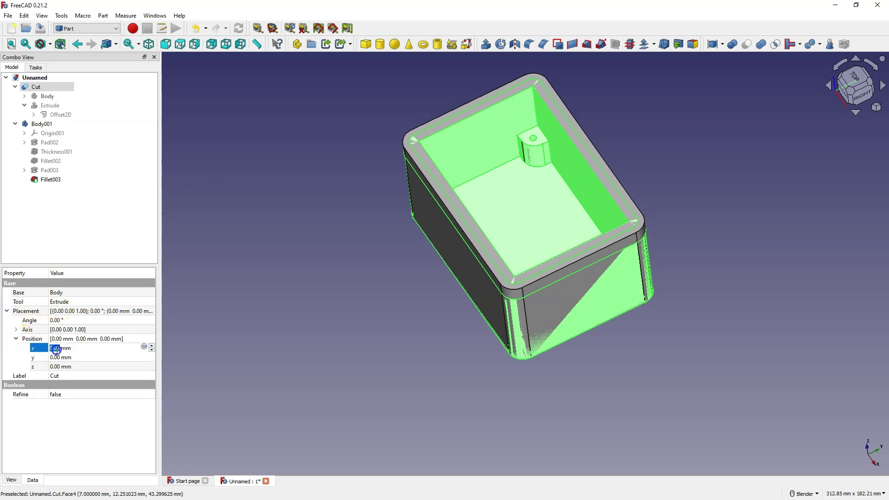
scroll(57, 351, "down", 5)
scroll(57, 351, "up", 5)
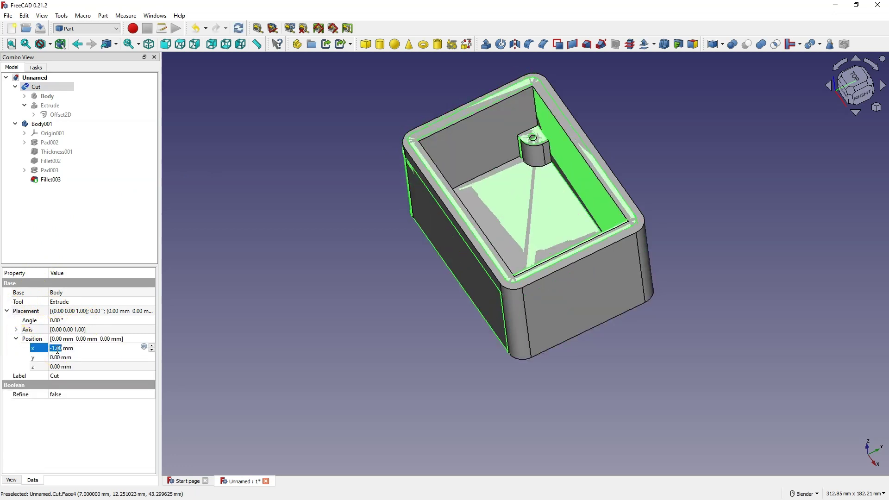
left_click(56, 357)
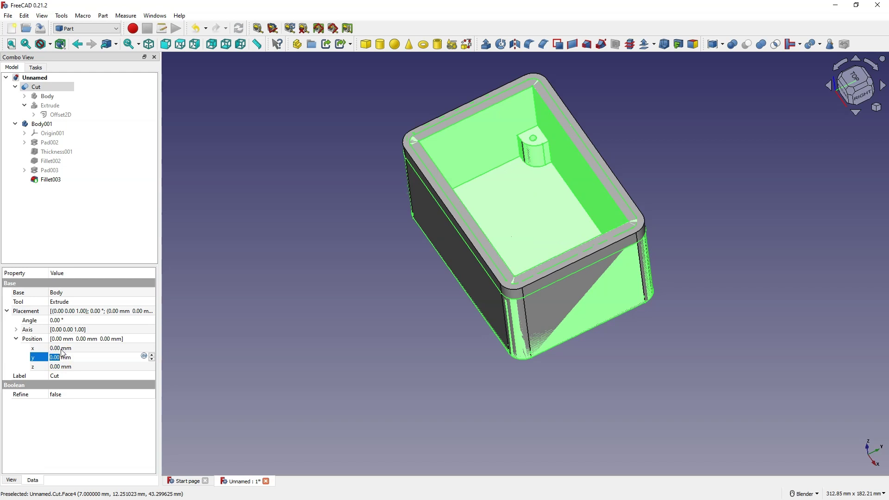
type("100")
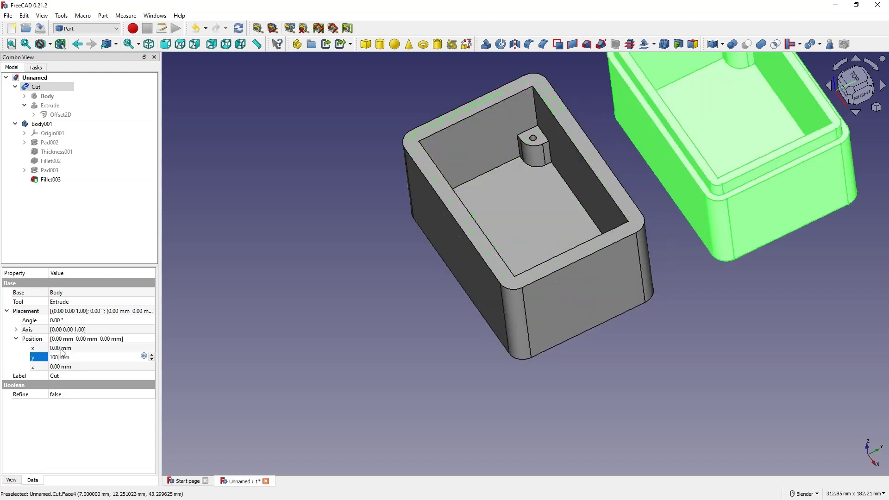
scroll(427, 393, "down", 3)
left_click(426, 393)
middle_click_drag(426, 393, 536, 169)
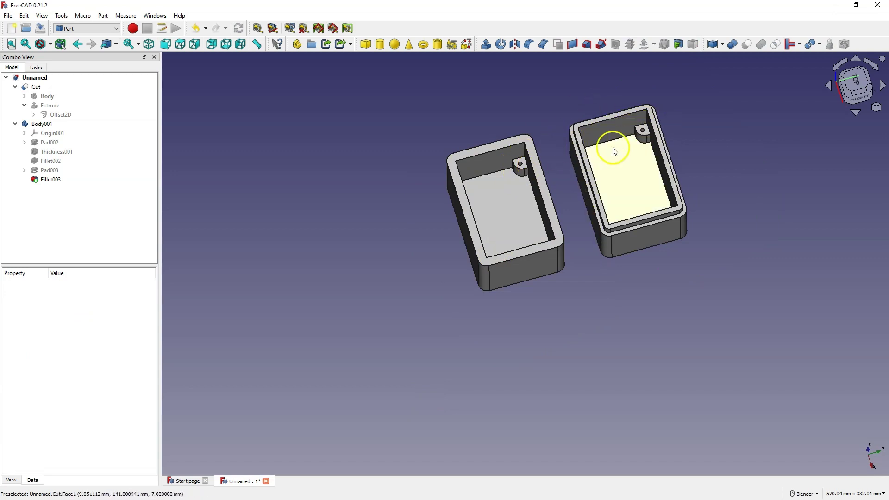
middle_click_drag(500, 169, 551, 242)
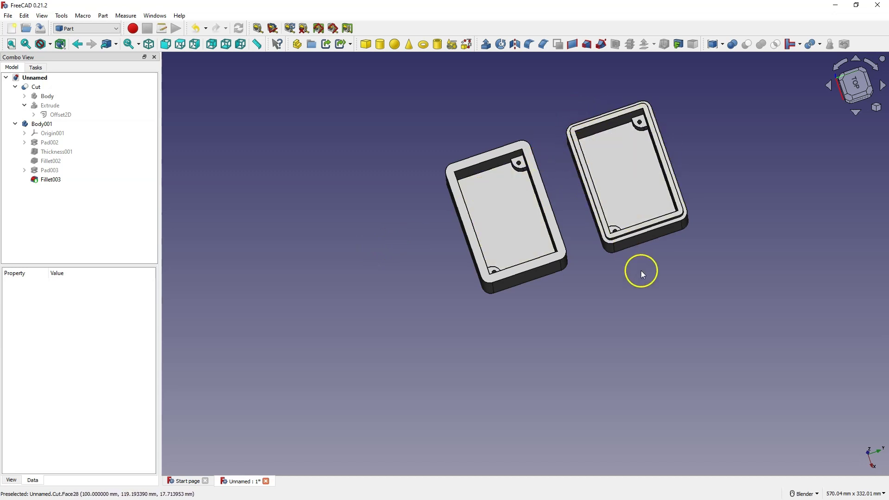
scroll(537, 208, "up", 1)
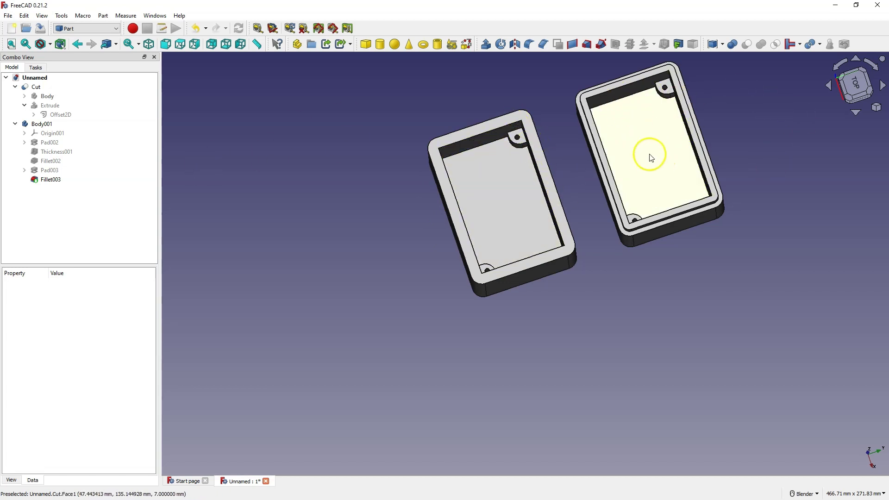
- Hide the Cut and create a wire from the four inner rim edges on top of Body001
left_click(41, 87)
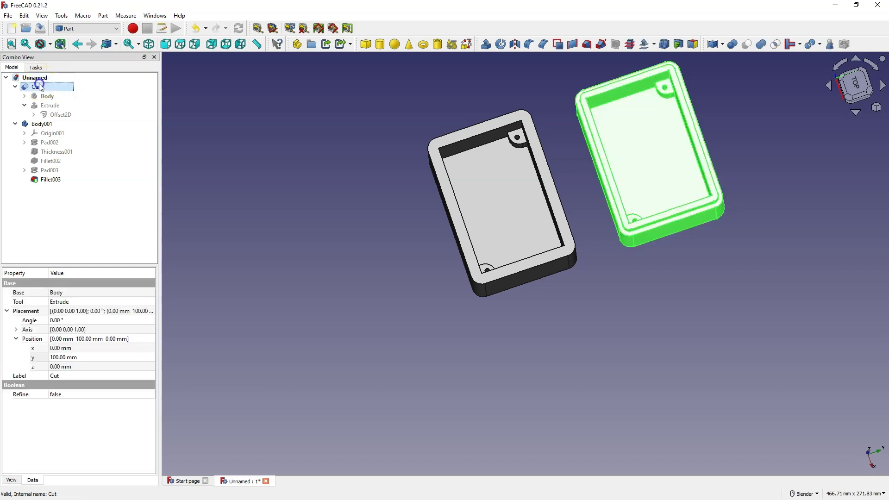
key("space")
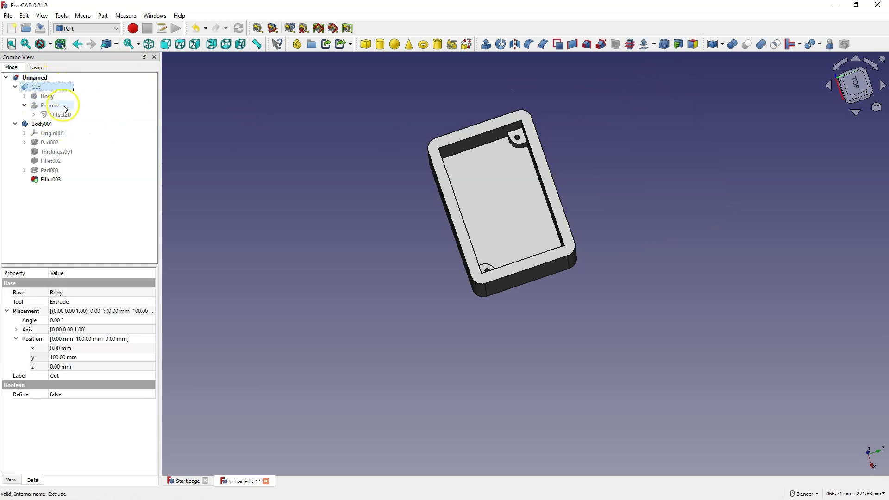
left_click(465, 44)
left_click(34, 143)
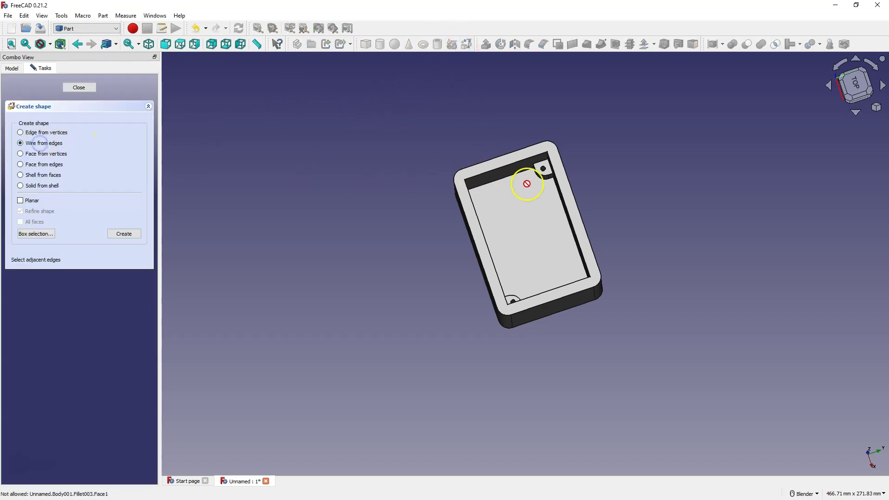
left_click(561, 194)
left_click(551, 288)
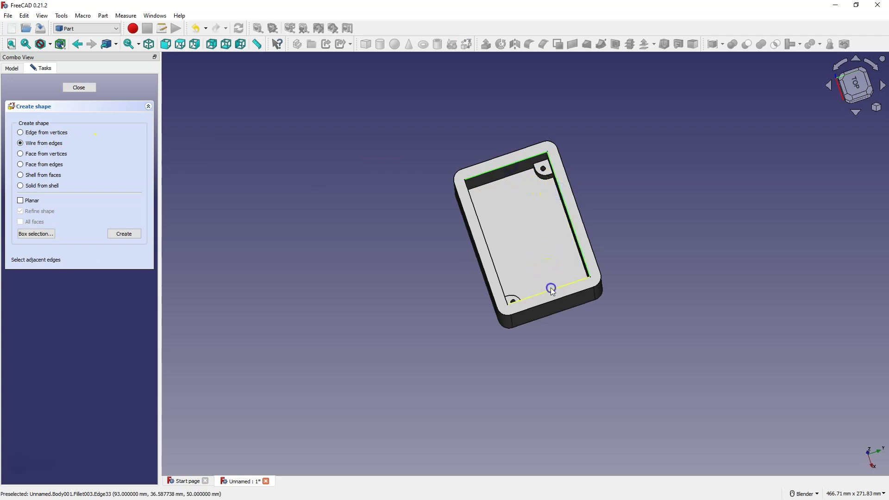
left_click(495, 266)
left_click(121, 235)
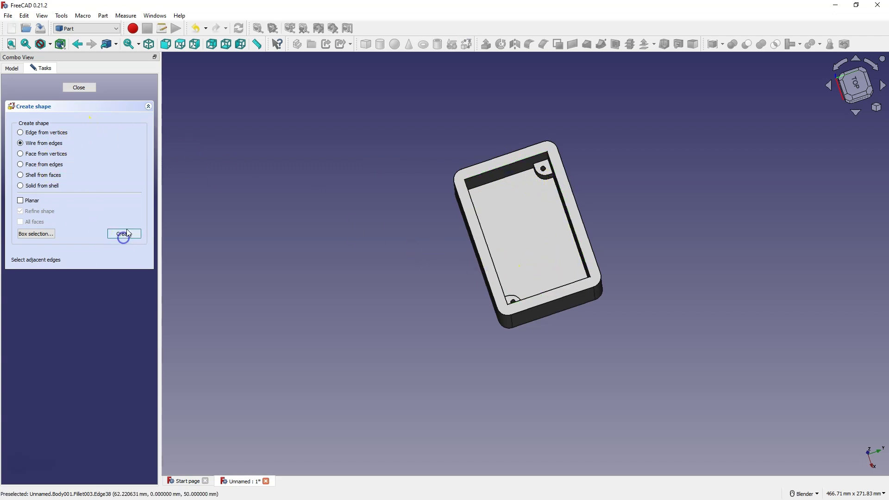
left_click(79, 87)
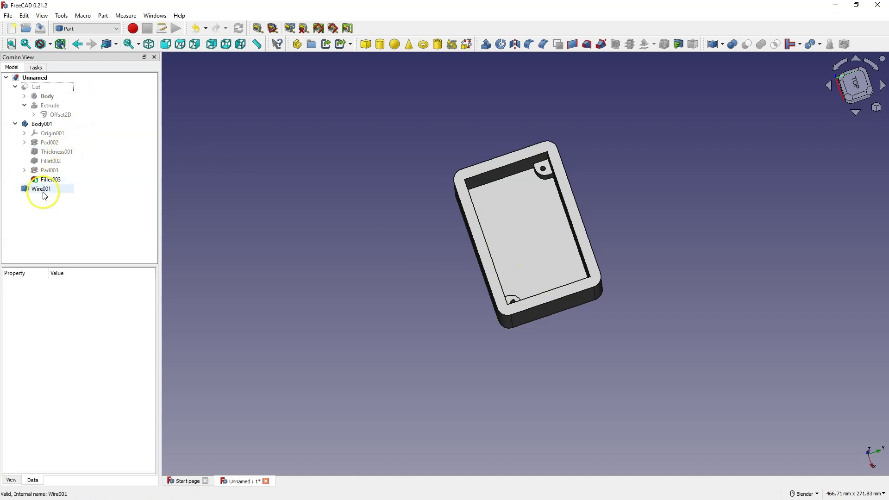
- Create a filled 2D offset of the new rim wire at 4.20 mm, using Pipe mode and Arc joins
left_click(44, 193)
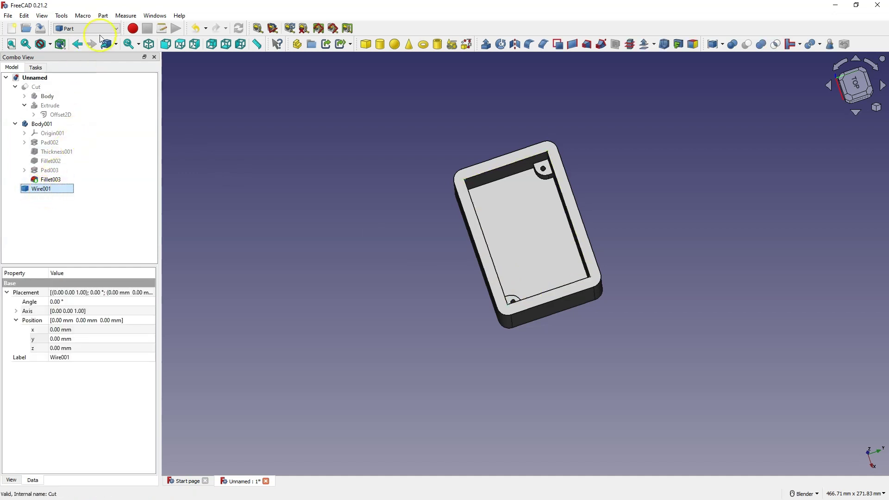
left_click(103, 15)
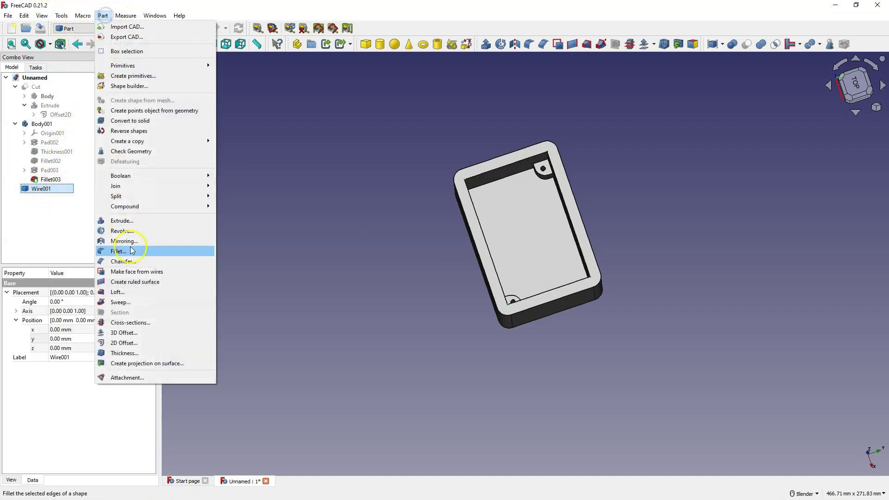
left_click(131, 342)
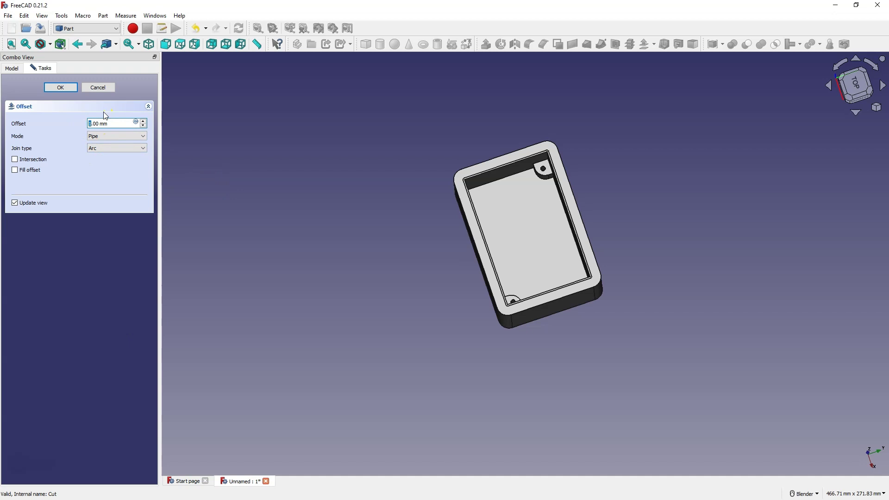
type("4.")
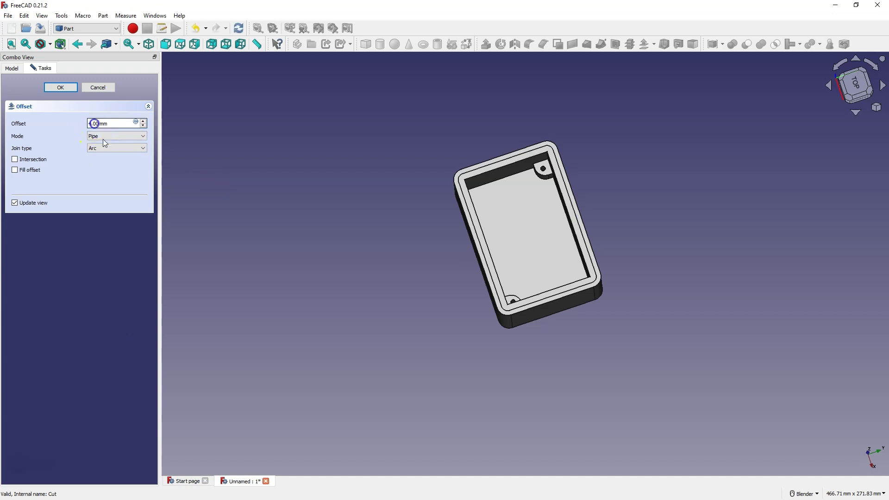
type("2")
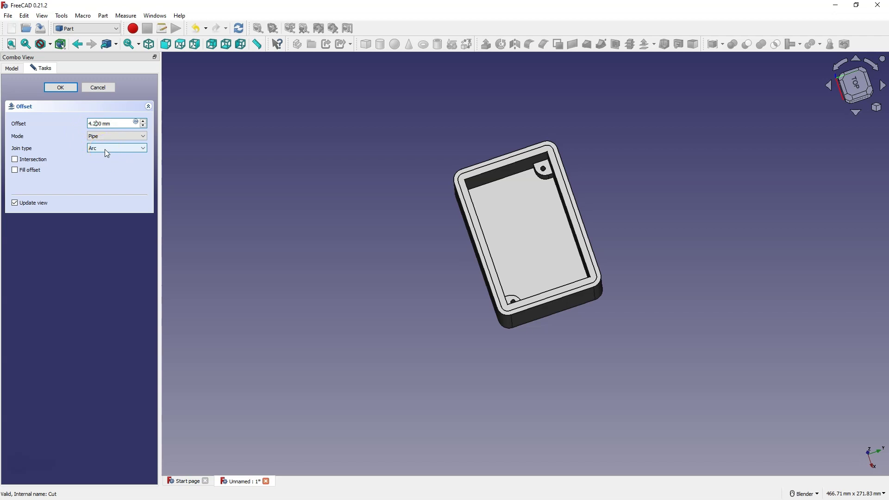
left_click(97, 123)
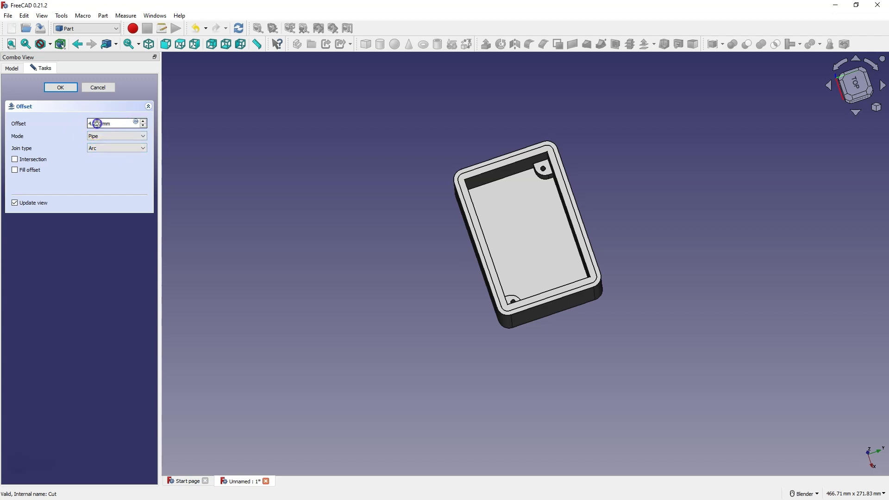
key("Delete")
left_click(60, 87)
middle_click_drag(526, 228, 524, 177)
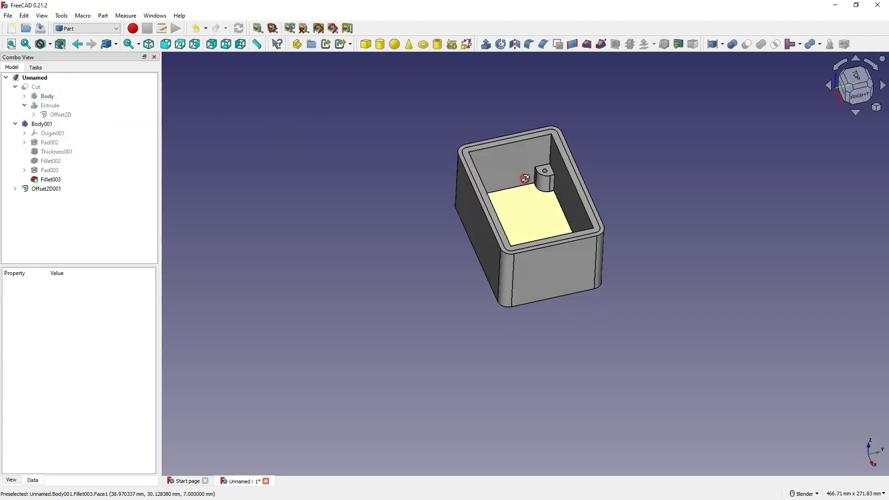
- Extrude the filled offset ring along its normal with 0 mm along and 7 mm against
left_click(46, 189)
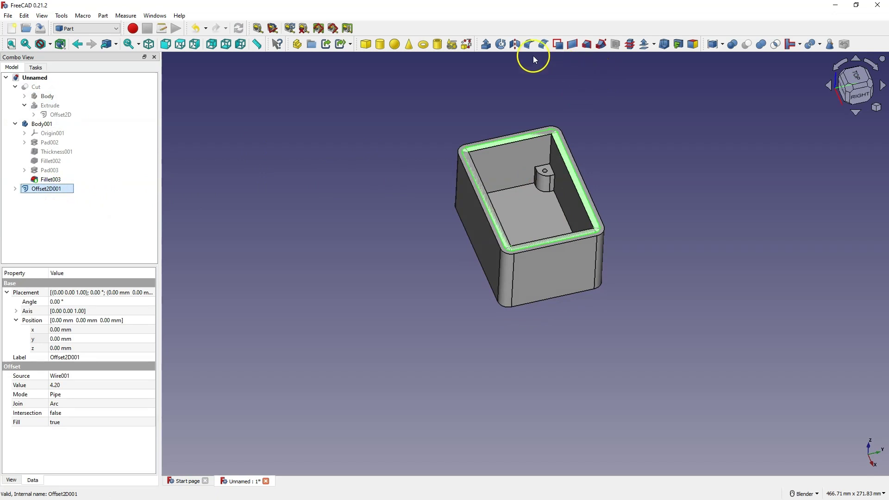
left_click(486, 45)
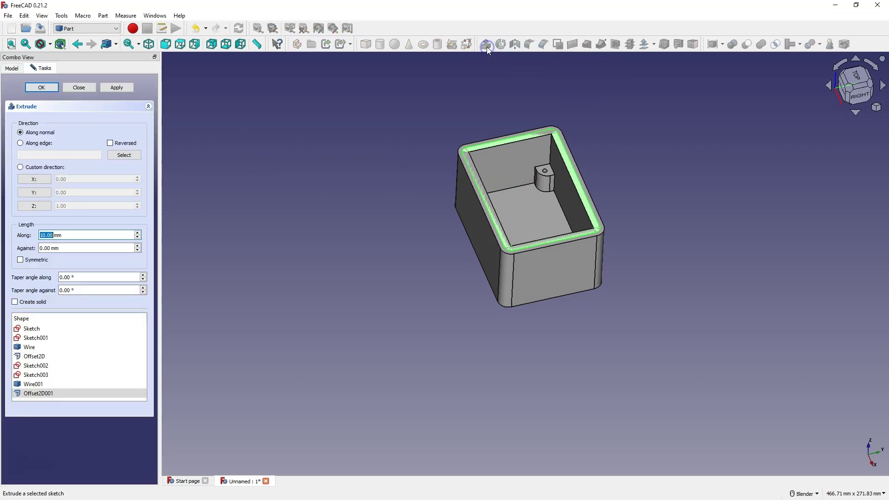
double_click(47, 235)
type("0")
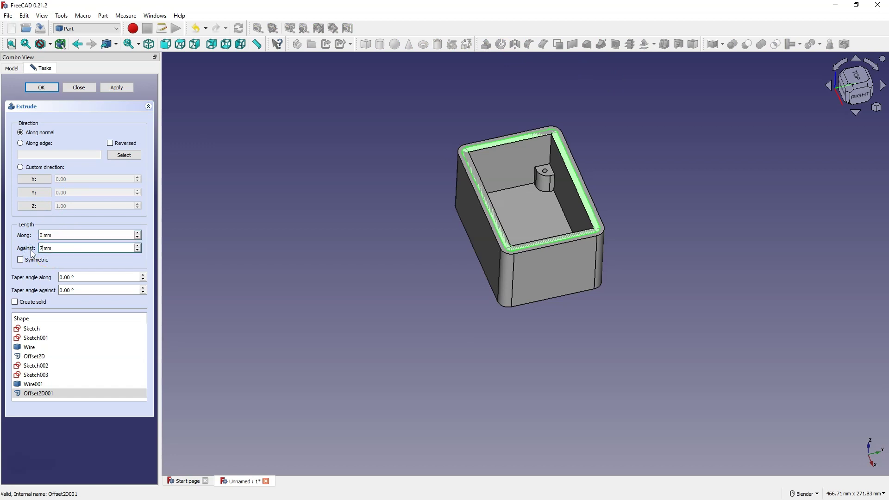
left_click(41, 87)
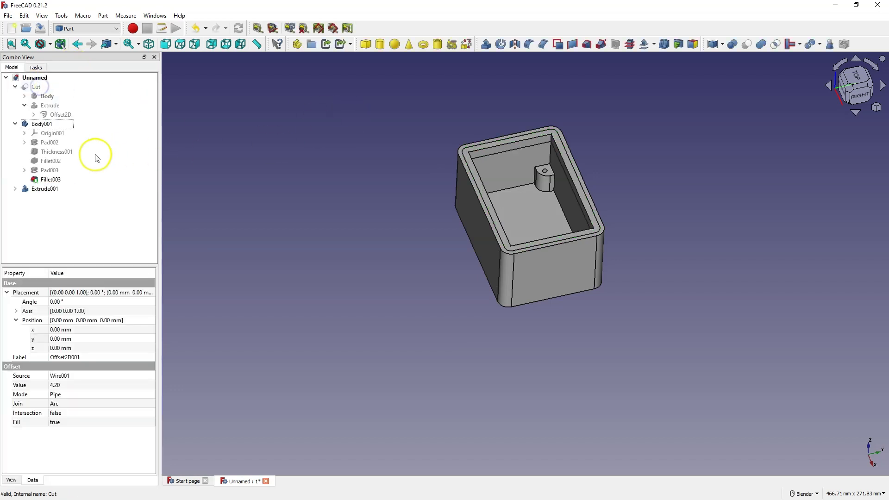
- Cut the extruded ring from Body001 to recess its inner rim, and expand the resulting cut in the model tree
left_click(43, 124)
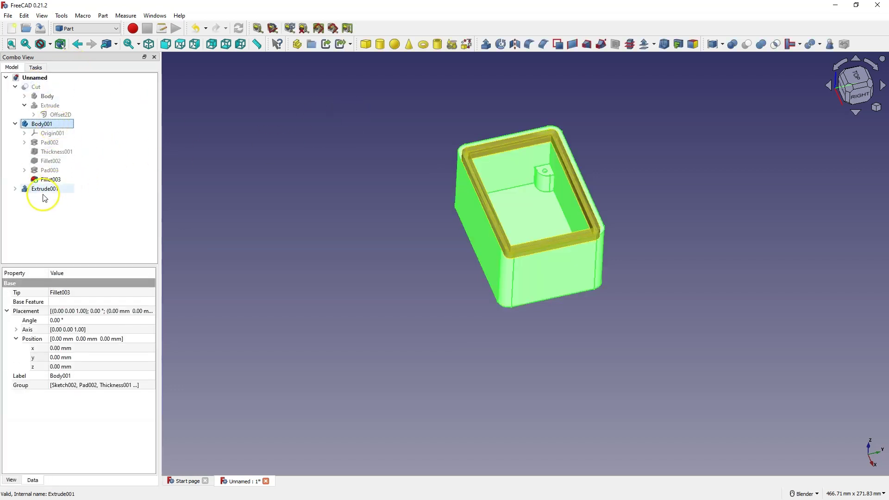
left_click(45, 190, "ctrl")
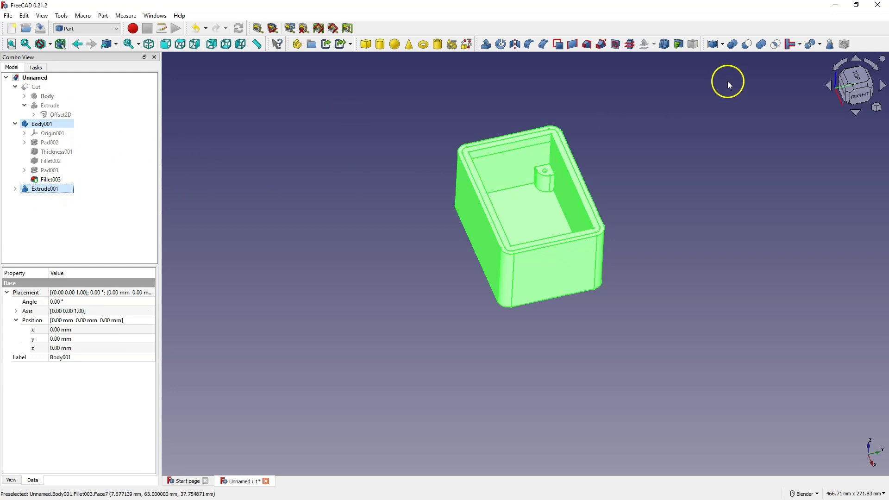
left_click(747, 44)
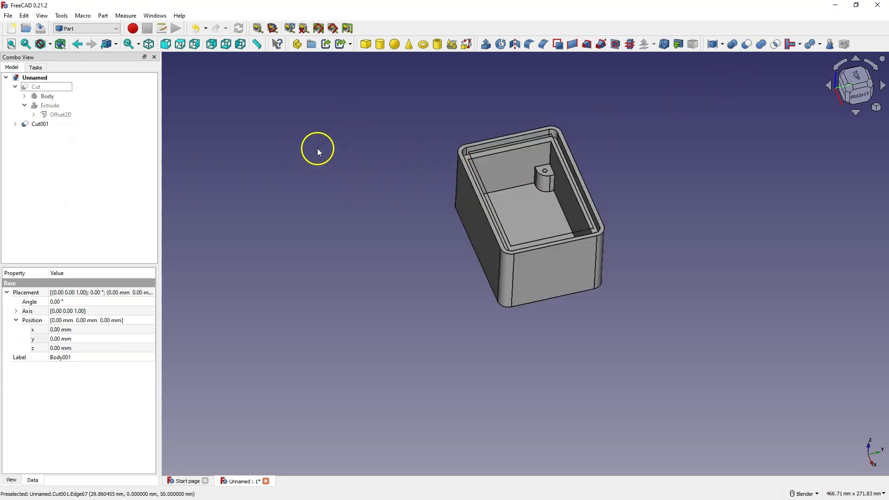
left_click(16, 123)
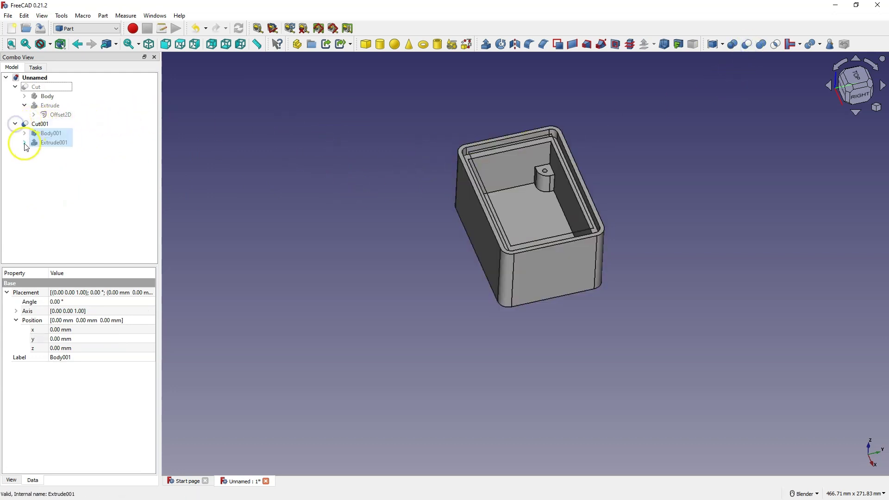
- Hide Wire001 beneath Cut001's extruded offset and show the original Cut
left_click(24, 142)
left_click(34, 151)
left_click(64, 161)
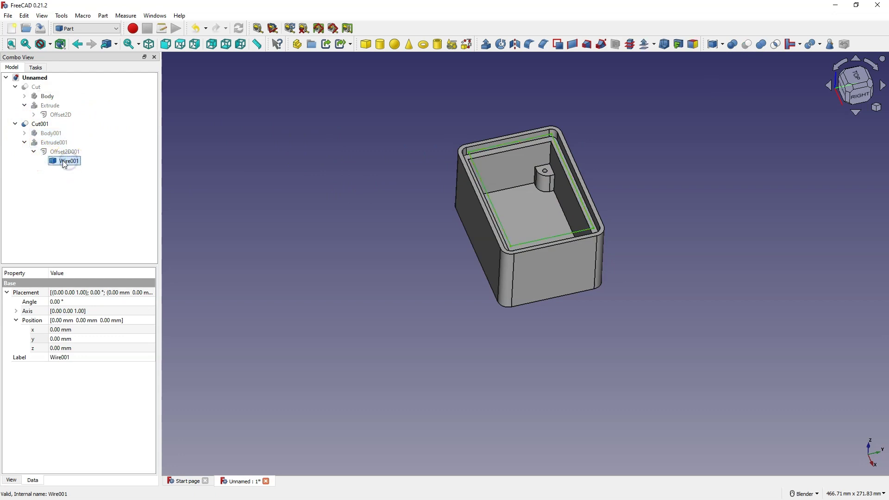
left_click(38, 92)
key("space")
left_click(423, 193)
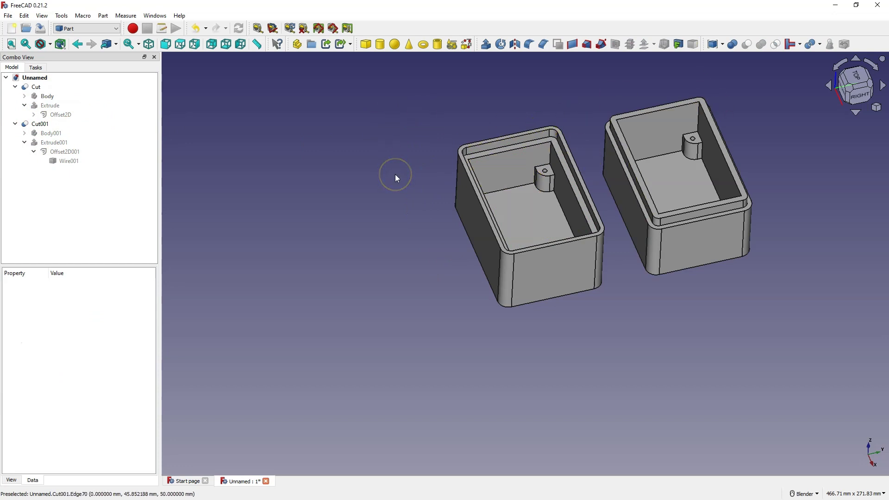
left_click(454, 143)
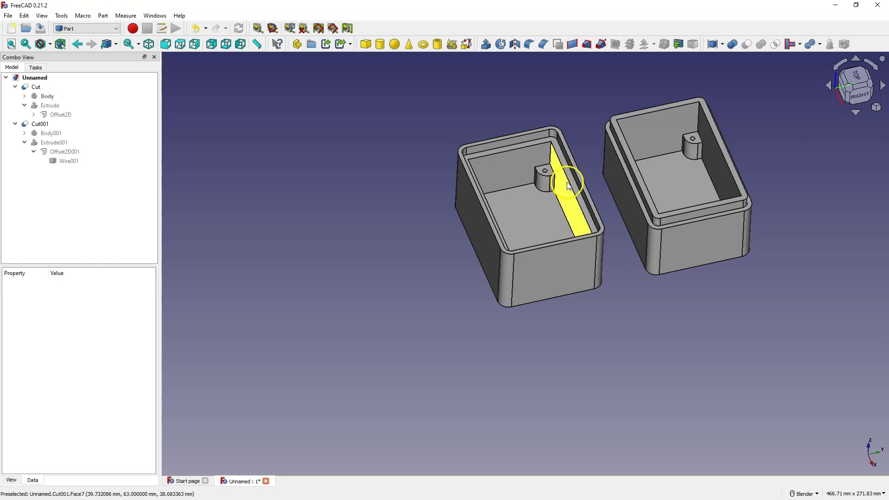
- Collapse Cut001 in the model tree and switch to the Part Design workbench
middle_click_drag(544, 183, 554, 225)
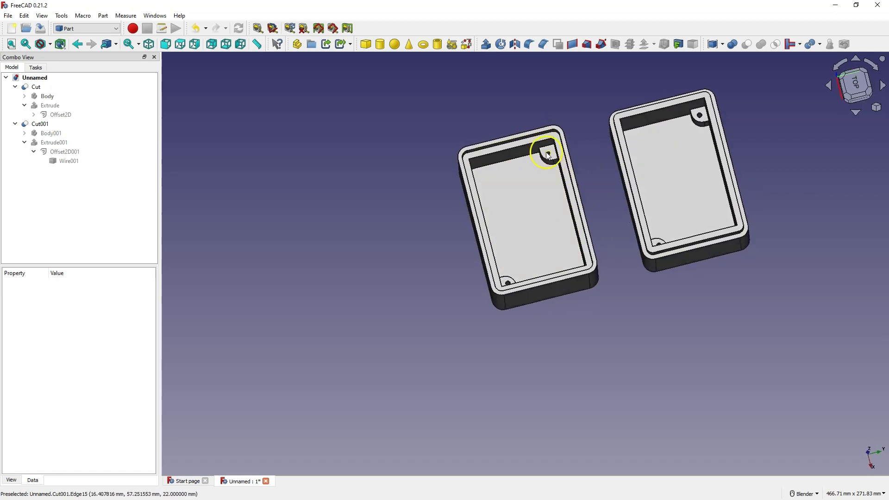
scroll(547, 152, "up", 4)
middle_click_drag(547, 151, 548, 144)
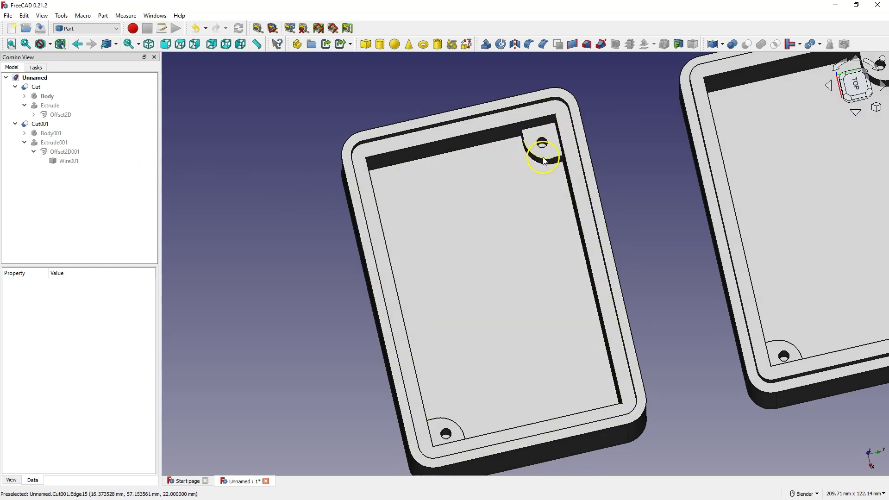
scroll(509, 158, "down", 5)
left_click(15, 124)
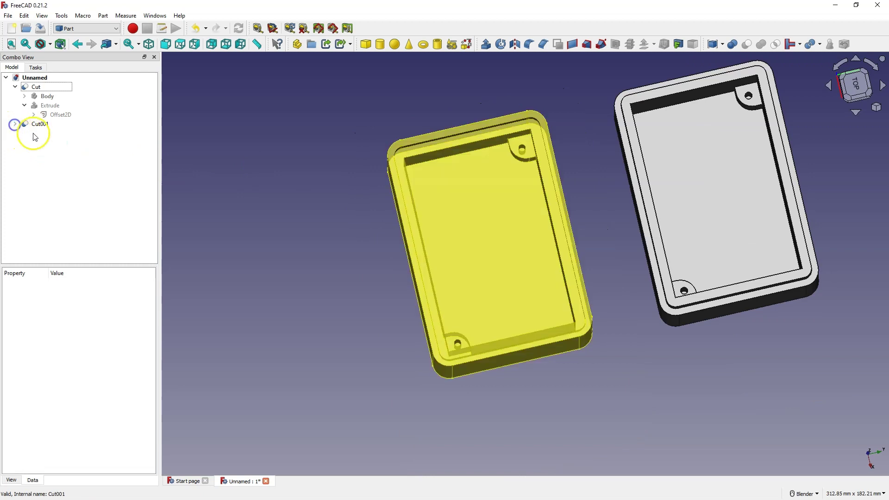
left_click(101, 29)
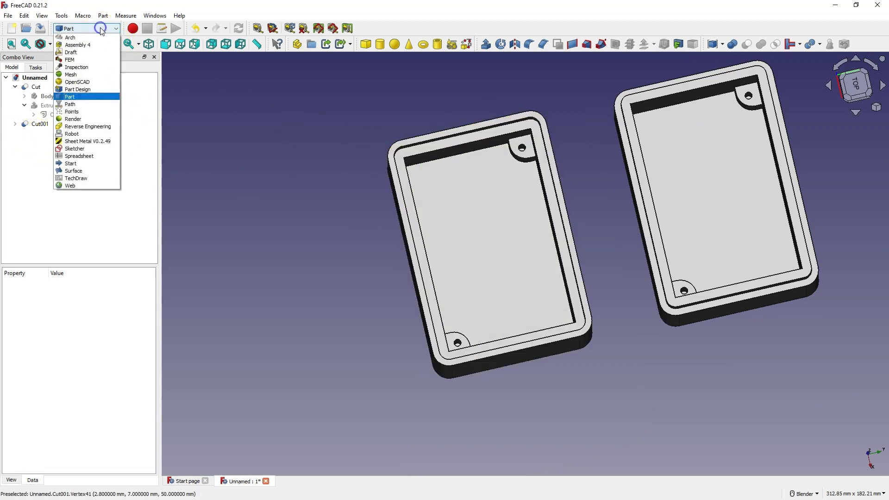
left_click(84, 91)
left_click(12, 67)
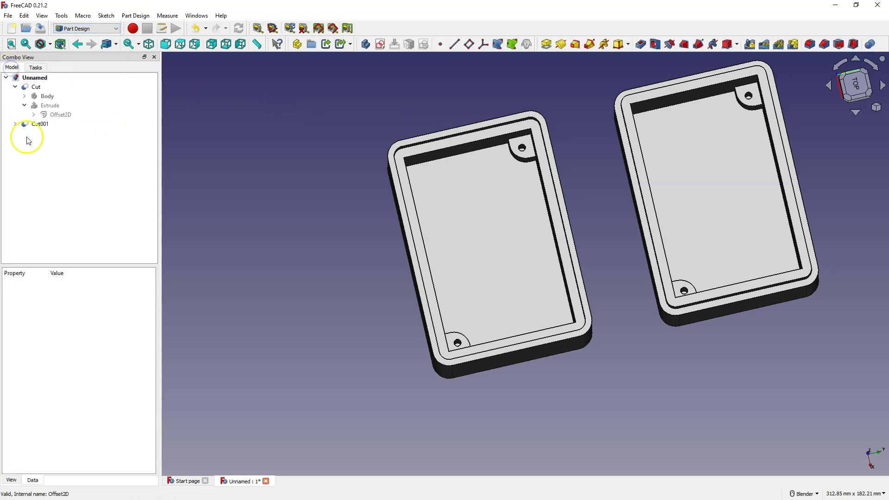
- Try to create a pocket directly from a screw-post hole edge on Cut001
left_click(39, 124)
middle_click_drag(377, 160, 421, 201)
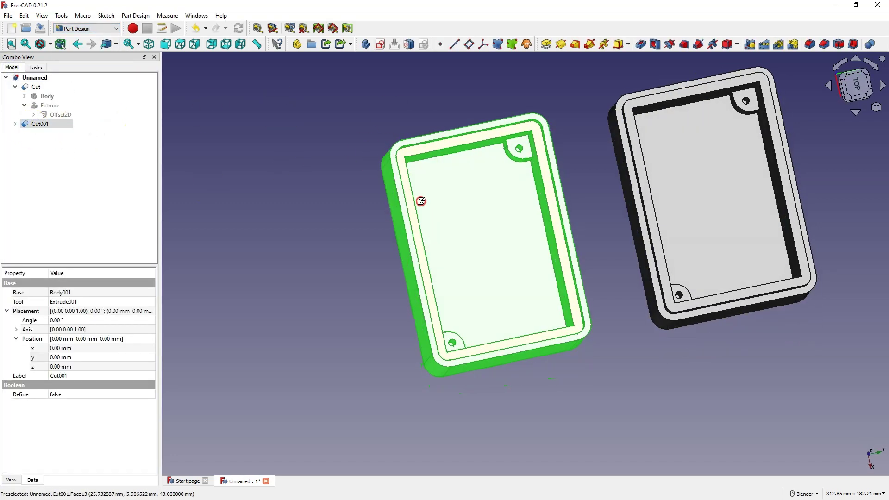
left_click(272, 163)
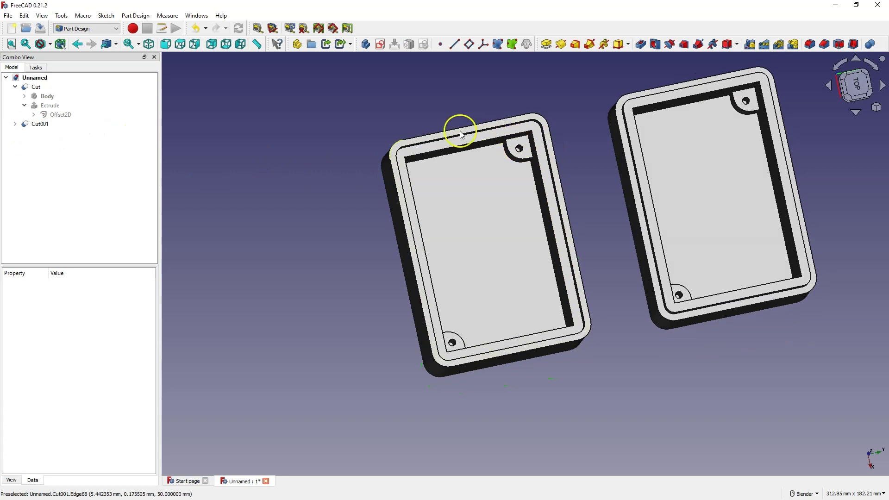
left_click(520, 149)
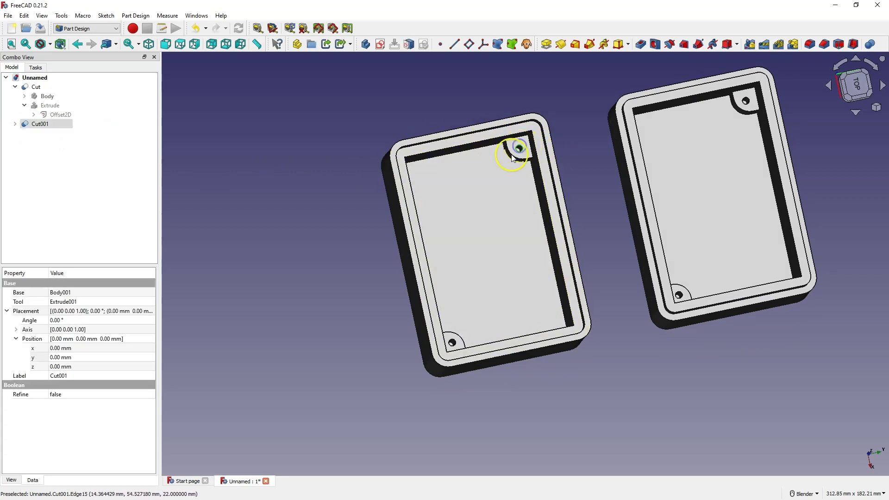
left_click(640, 46)
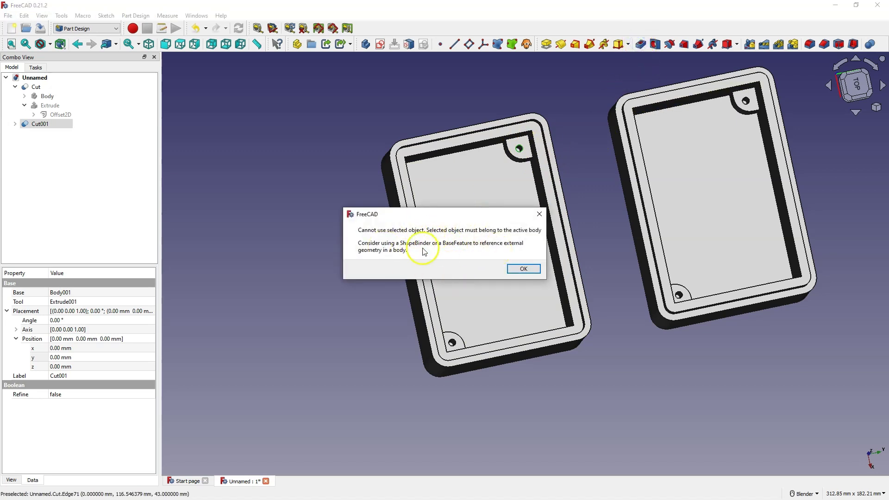
left_click(531, 267)
- Create a new Part Design body using Cut001 as its base feature, and hide the original Cut
left_click(36, 124)
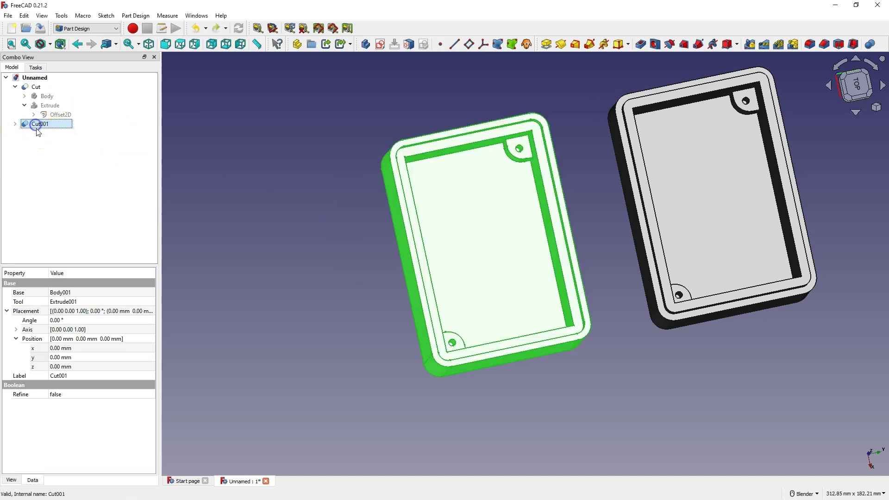
left_click(365, 44)
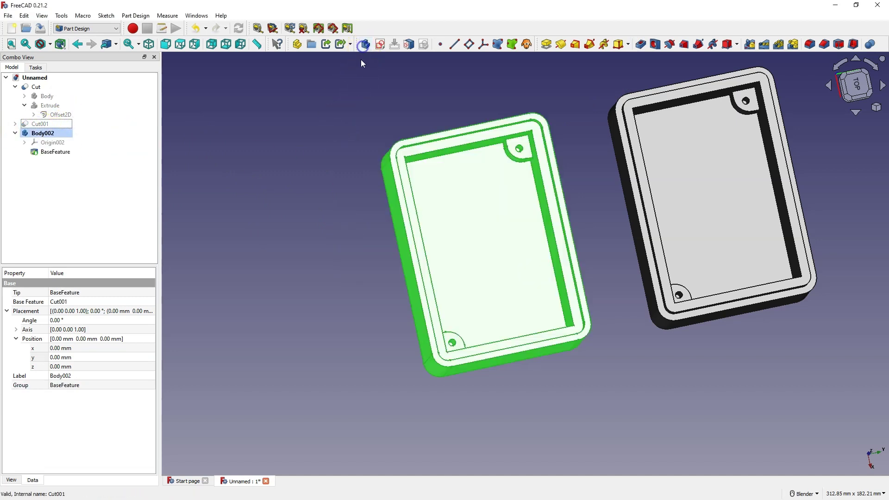
left_click(49, 151)
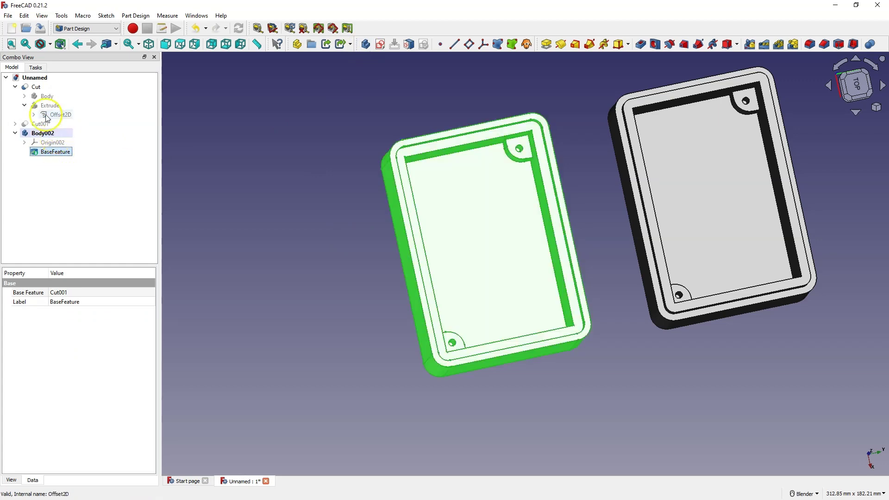
left_click(36, 88)
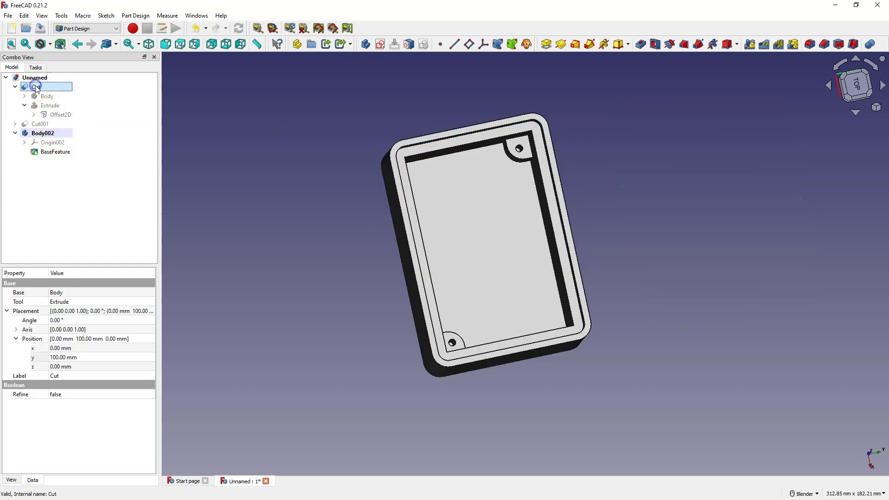
left_click(34, 129)
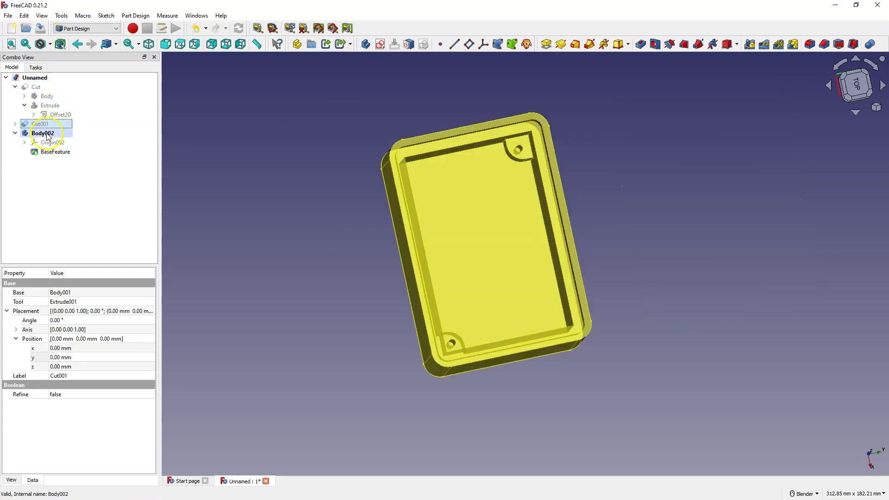
left_click(48, 152)
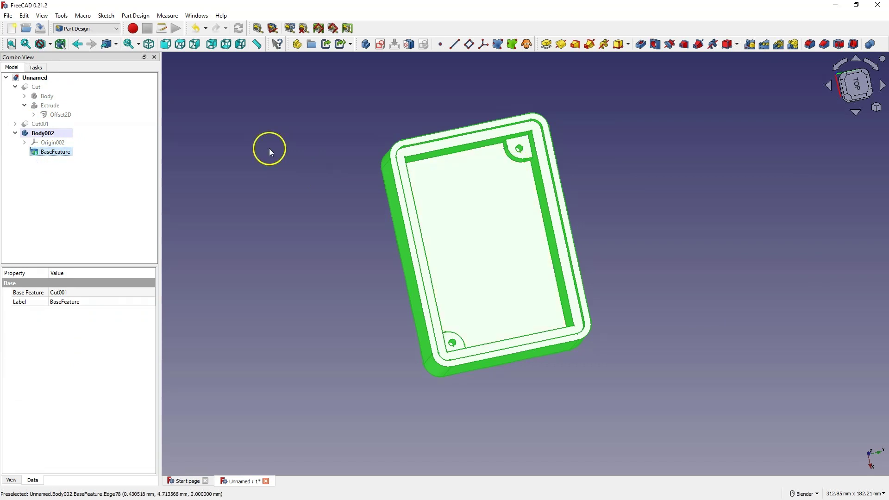
left_click(495, 84)
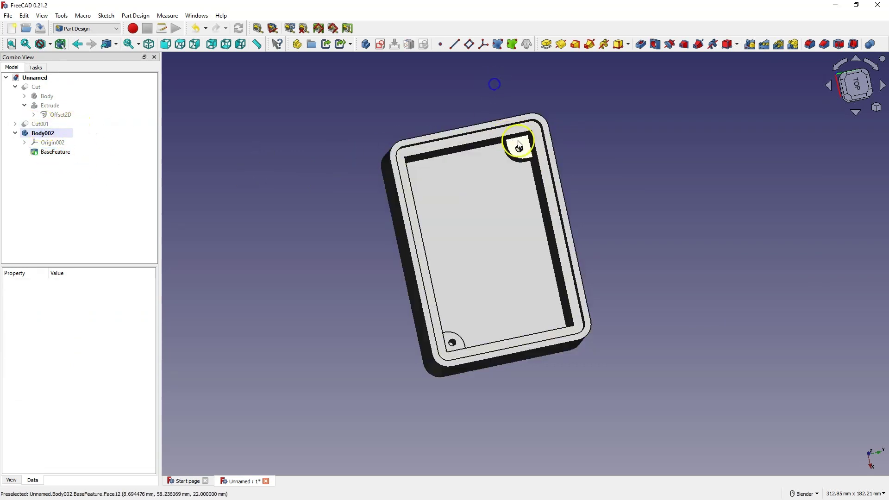
- Pocket the two screw-post hole edges of the new body with the Through all type
left_click(522, 148)
left_click(454, 344)
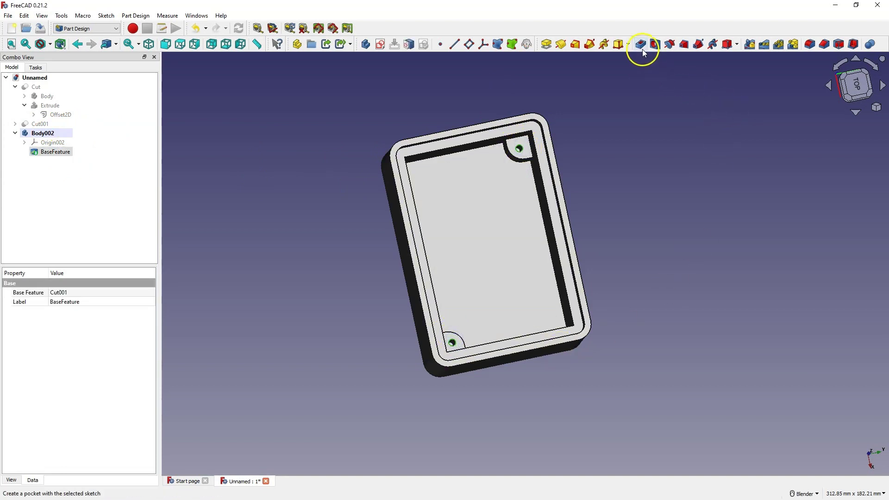
left_click(642, 45)
left_click(109, 123)
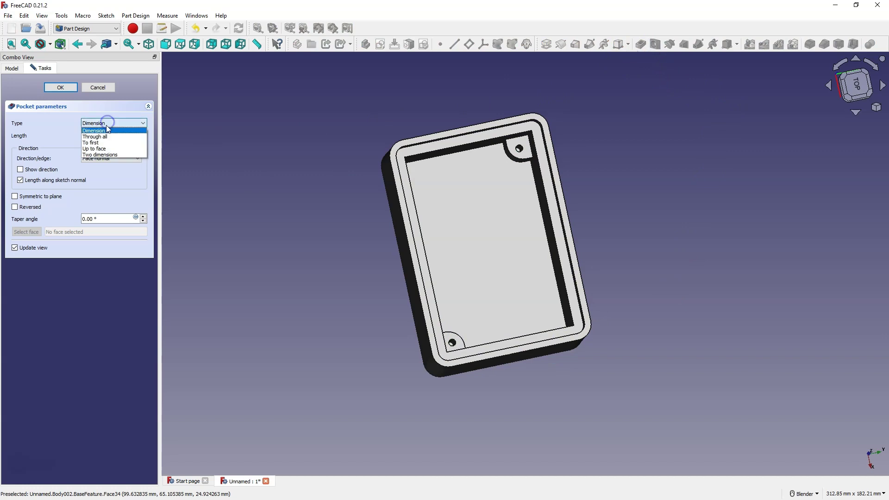
left_click(103, 137)
middle_click_drag(526, 149, 338, 391)
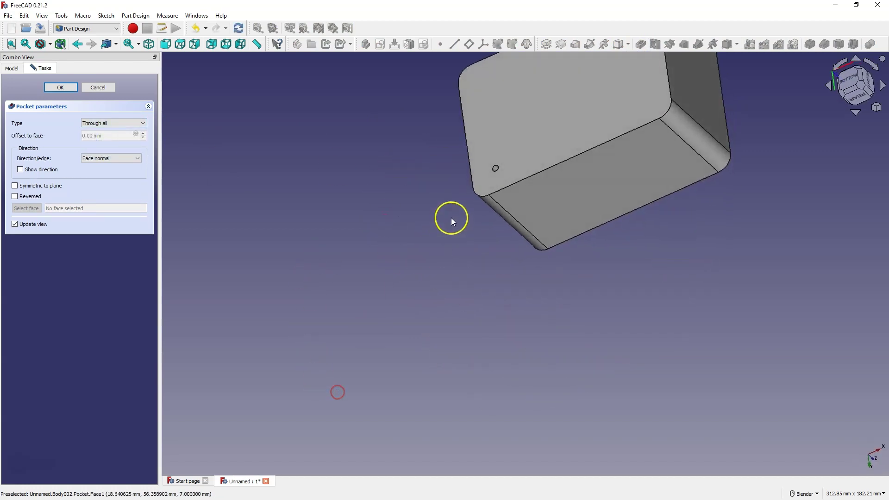
middle_click_drag(495, 173, 550, 249)
left_click(70, 89)
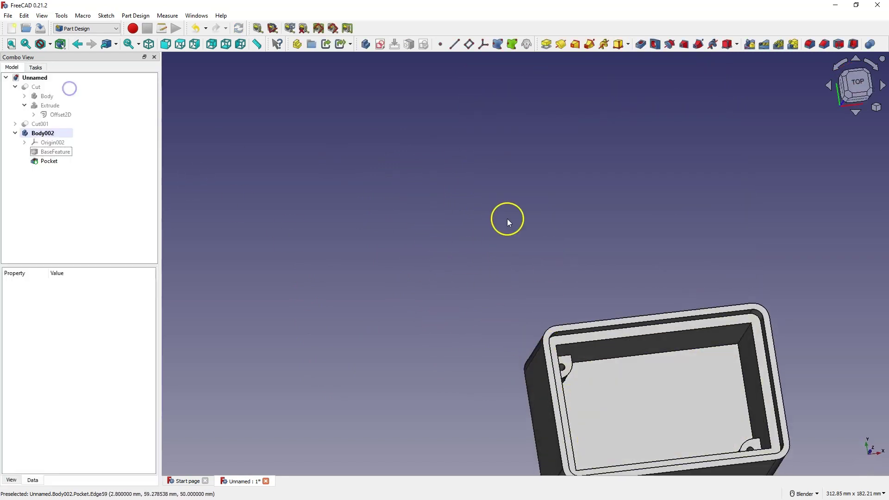
- Chamfer the rim of one screw hole on the outer bottom face with an equal distance of 3 mm
scroll(338, 178, "down", 4)
middle_click_drag(488, 230, 452, 145)
scroll(469, 145, "up", 4)
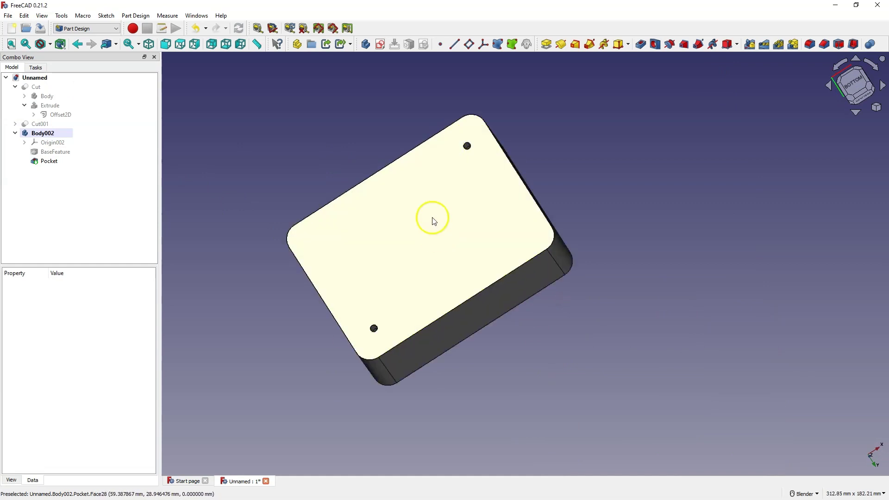
left_click(422, 199)
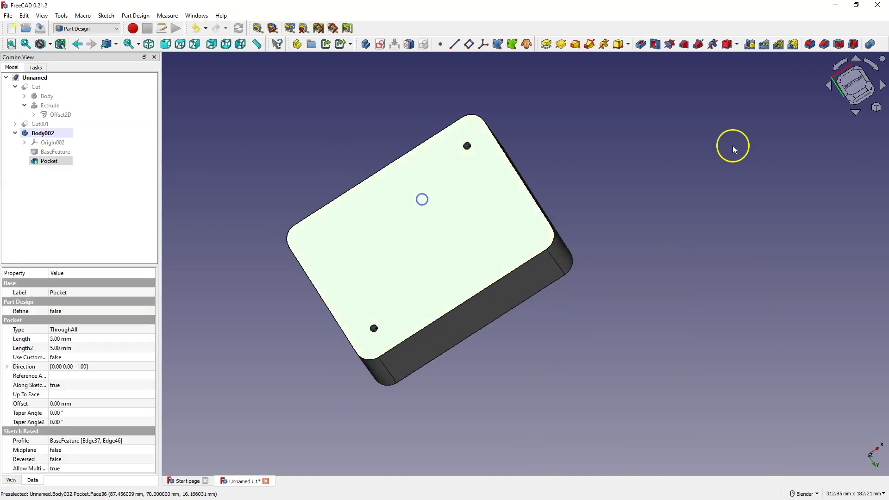
left_click(468, 147)
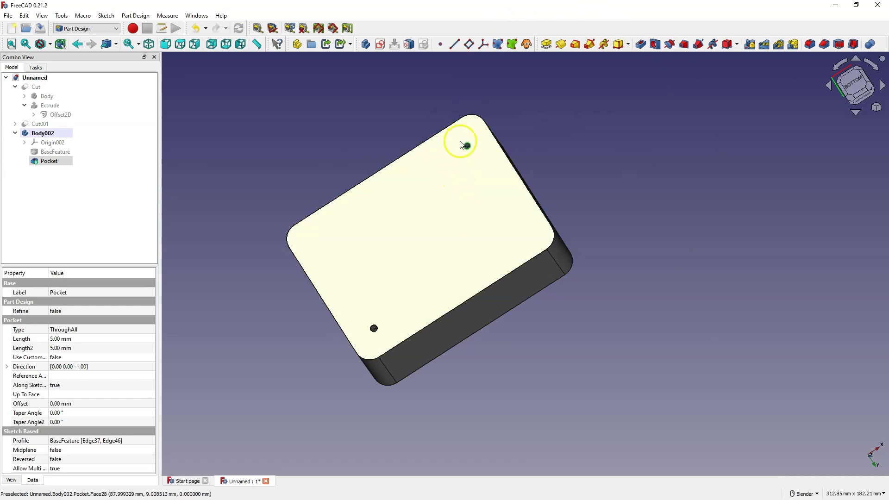
left_click(824, 44)
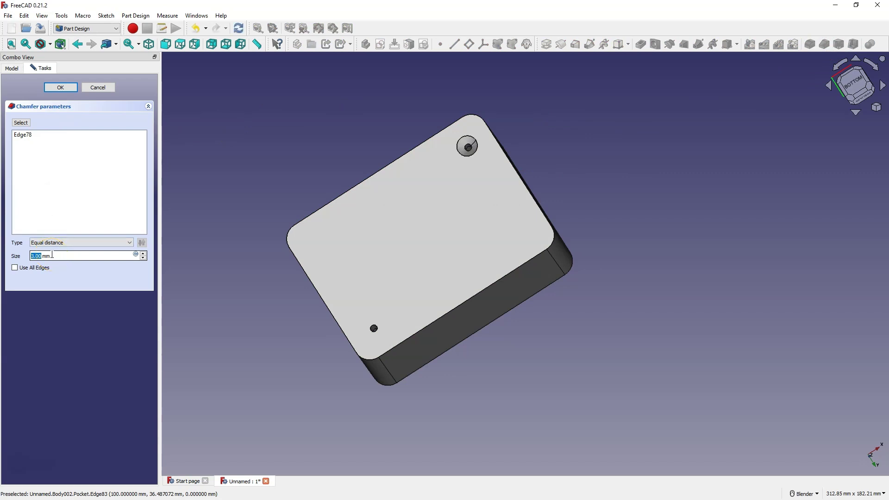
left_click(60, 87)
- Create a sketch on the outer bottom face and reference the unchamfered screw hole's edge as external geometry
left_click(393, 315)
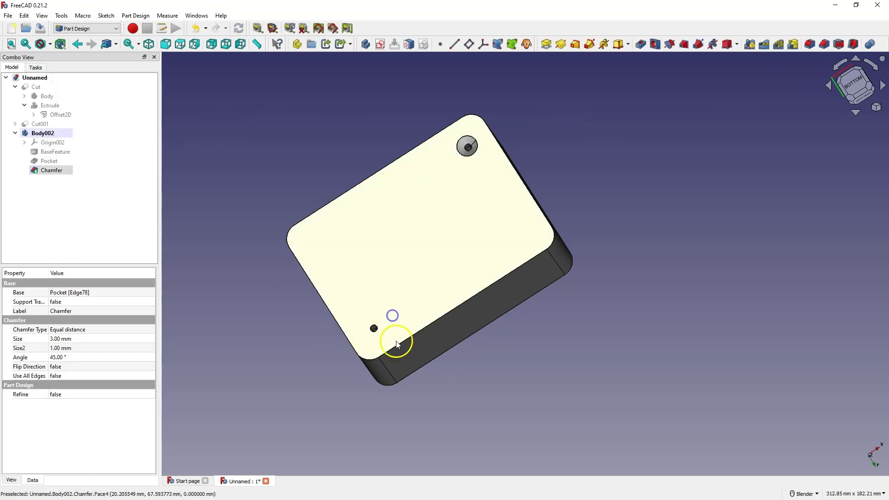
left_click(379, 44)
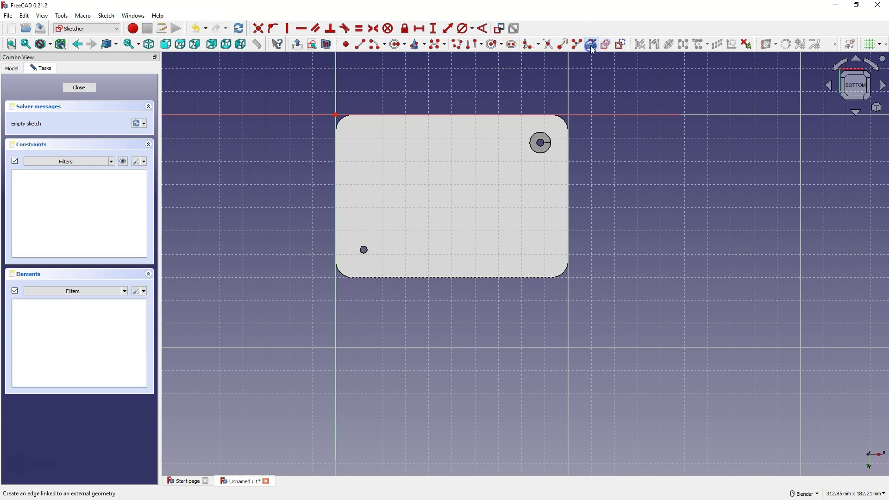
left_click(599, 49)
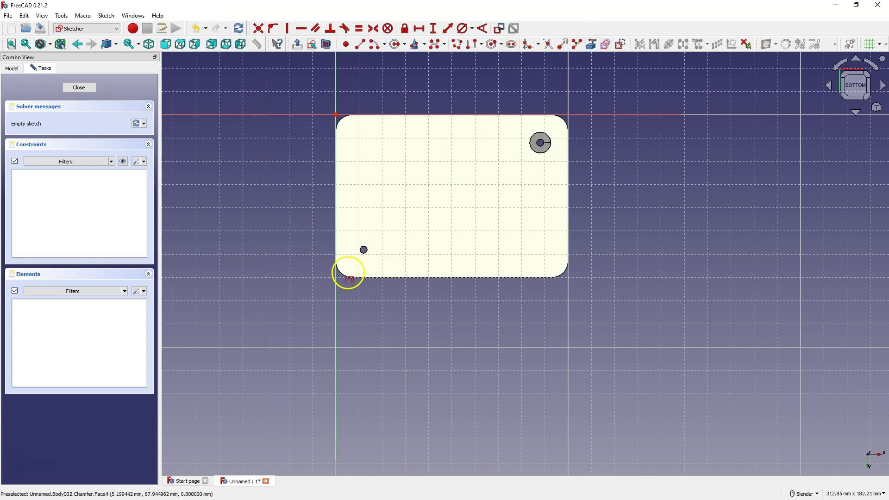
left_click(364, 250)
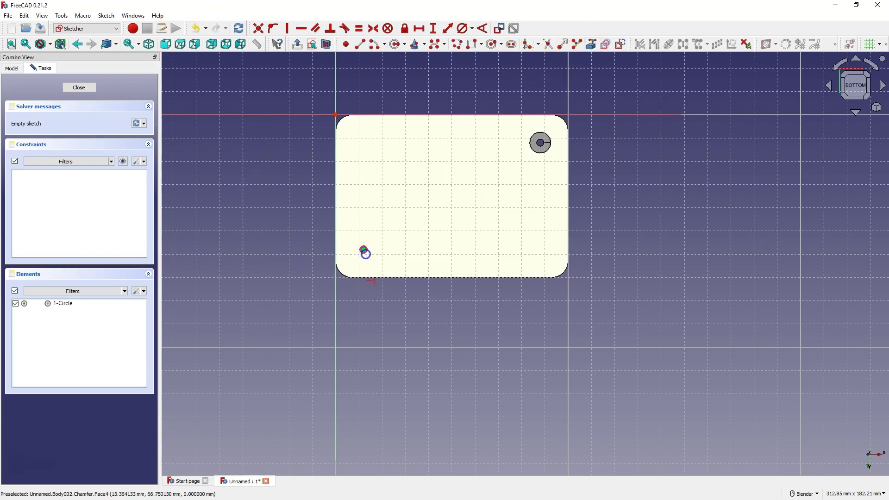
- Draw a circle centred on the referenced screw hole and constrain its diameter to 10 mm
left_click(394, 48)
scroll(363, 248, "up", 8)
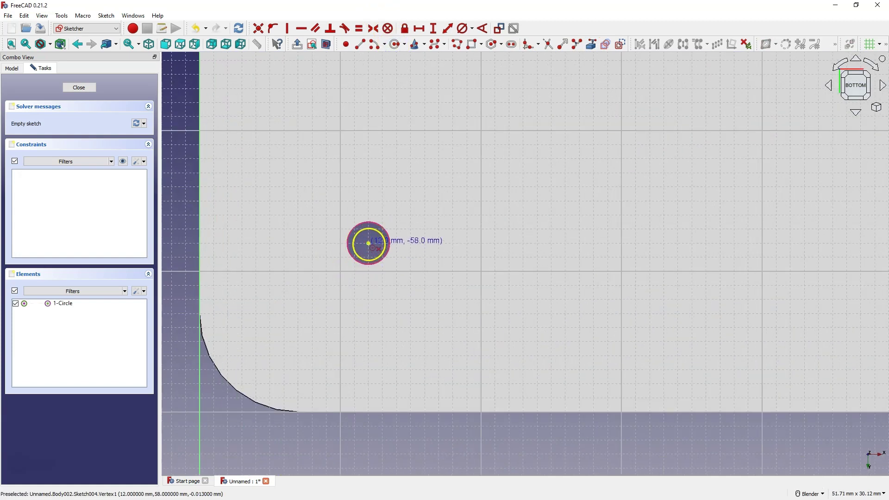
left_click(368, 243)
left_click(430, 254)
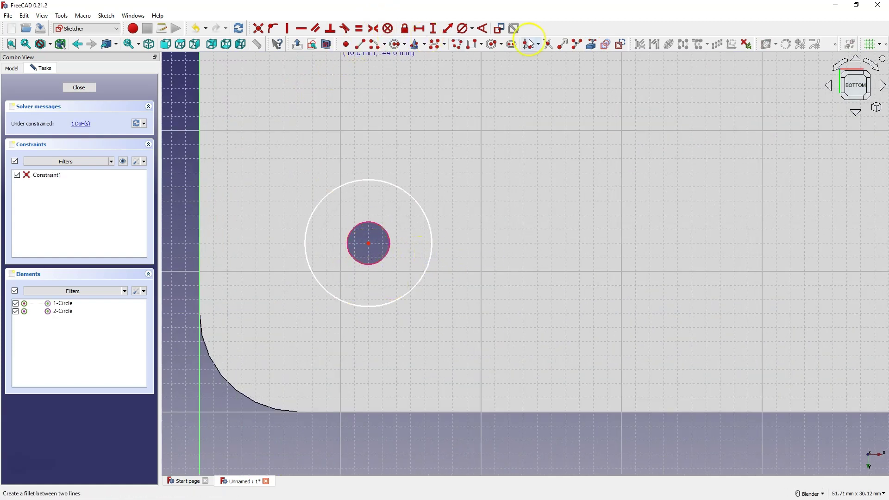
left_click(462, 28)
left_click(380, 179)
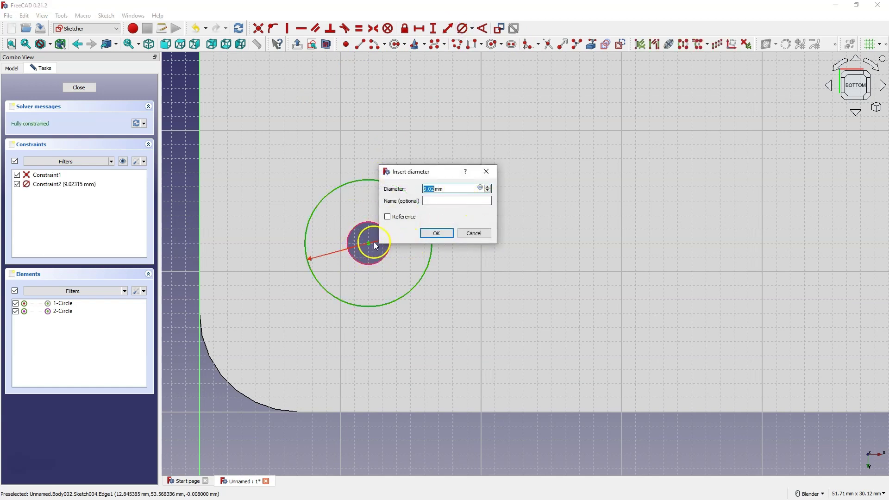
type("10")
left_click(431, 234)
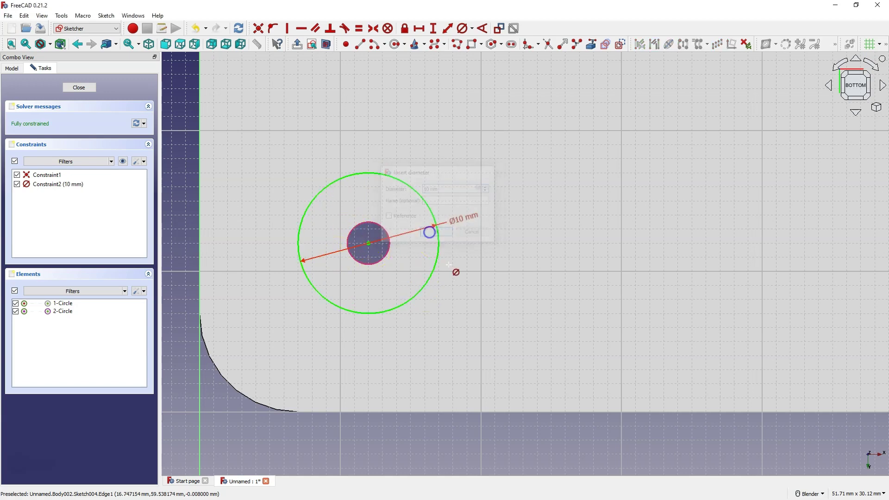
- Close the sketch and pocket its 10 mm circle into the bottom to counterbore the screw hole
left_click(64, 90)
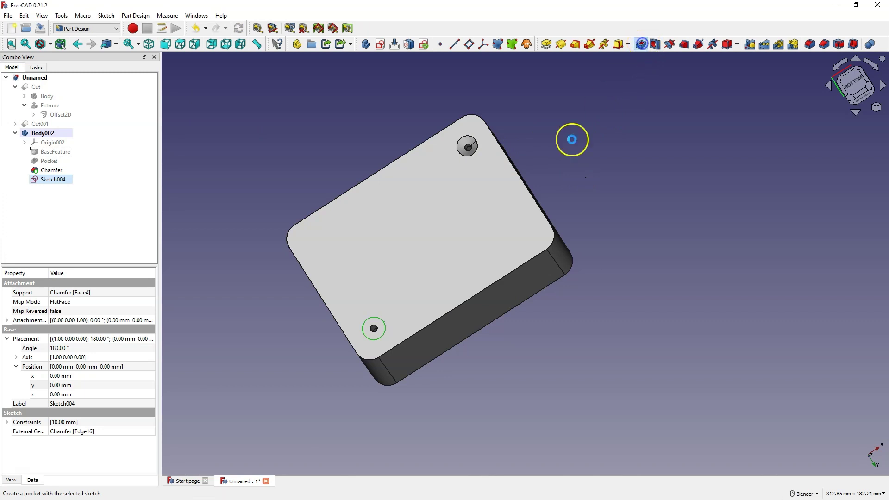
left_click(61, 89)
middle_click_drag(343, 162, 462, 112)
scroll(554, 111, "down", 3)
scroll(466, 71, "up", 9)
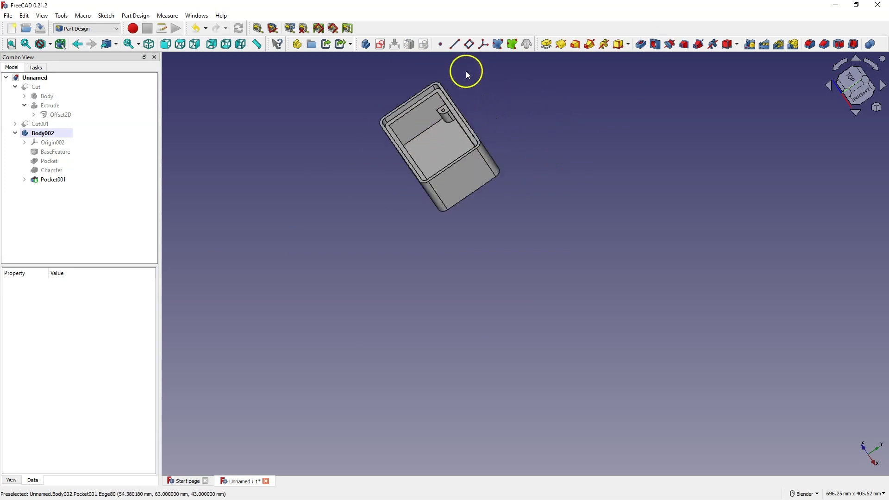
- Show the original Cut beside the finished body and clear the selection
left_click(37, 87)
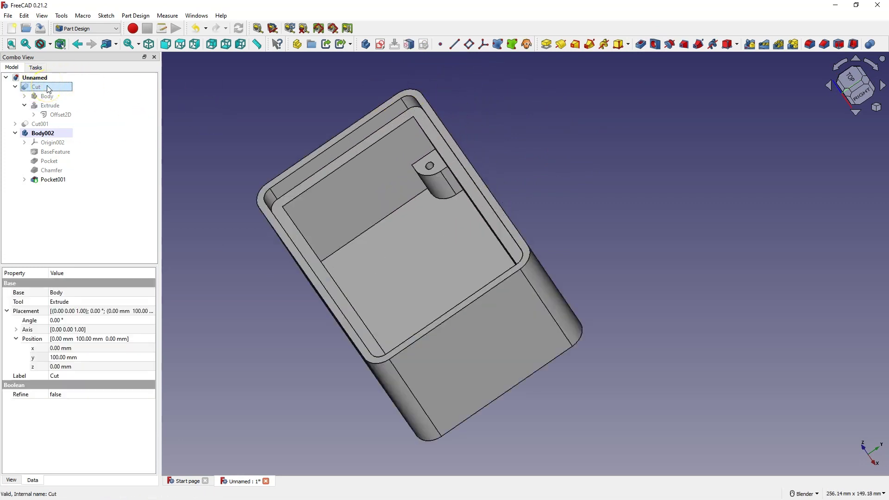
scroll(463, 208, "down", 5)
left_click(257, 157)
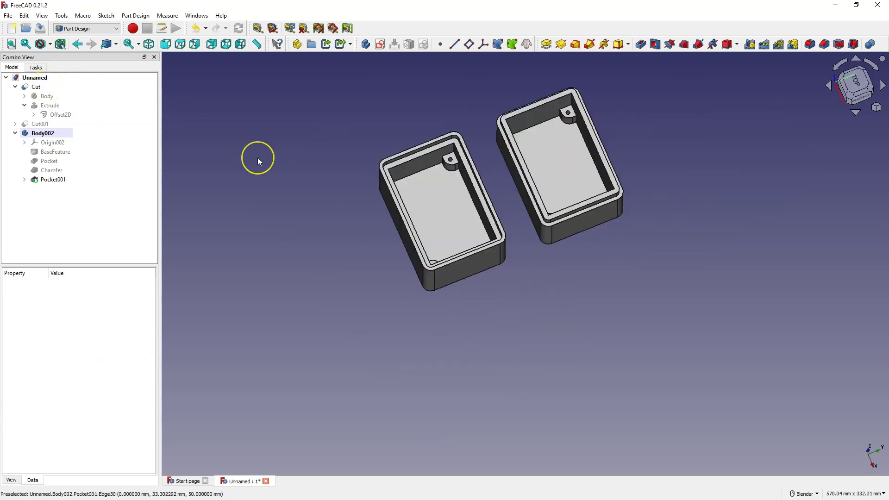